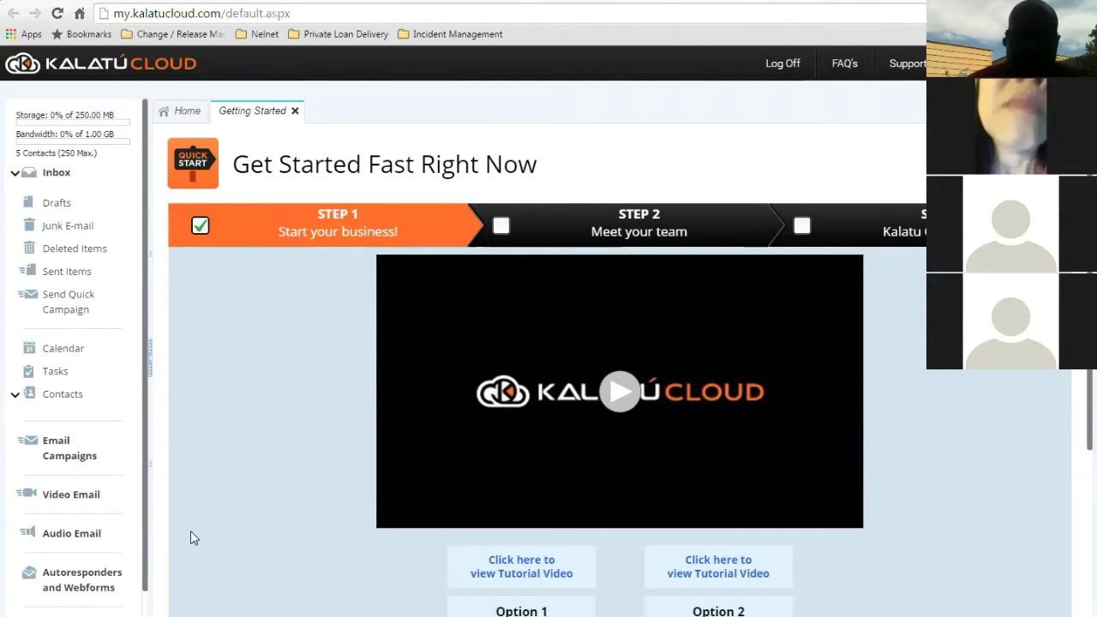
Start creating a new autoresponder of the Standard type and continue to its setup form
click(75, 572)
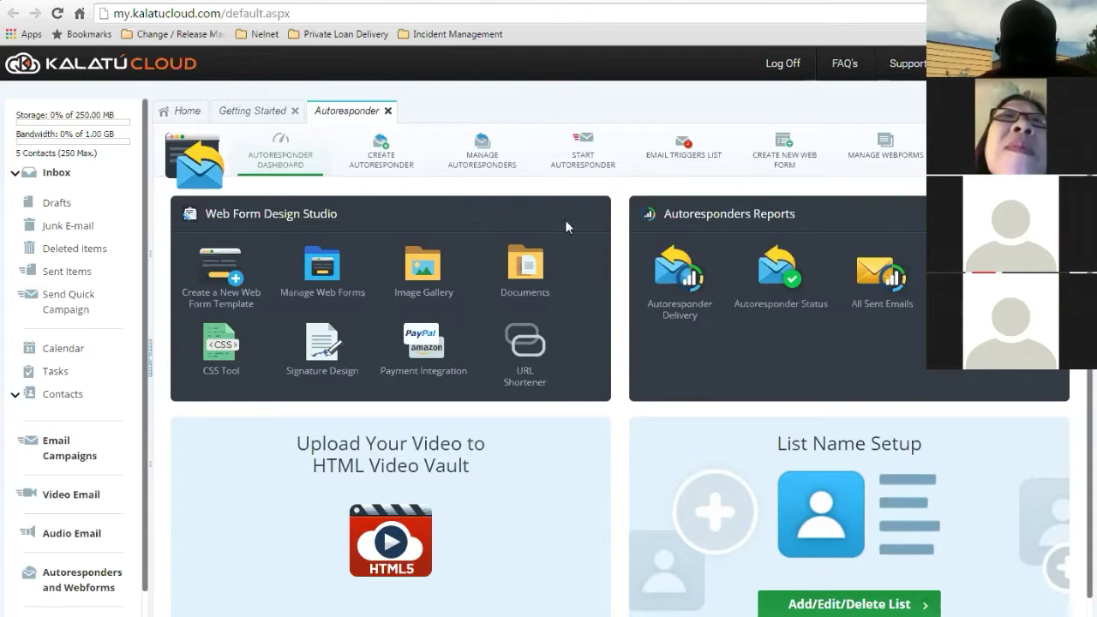
click(381, 151)
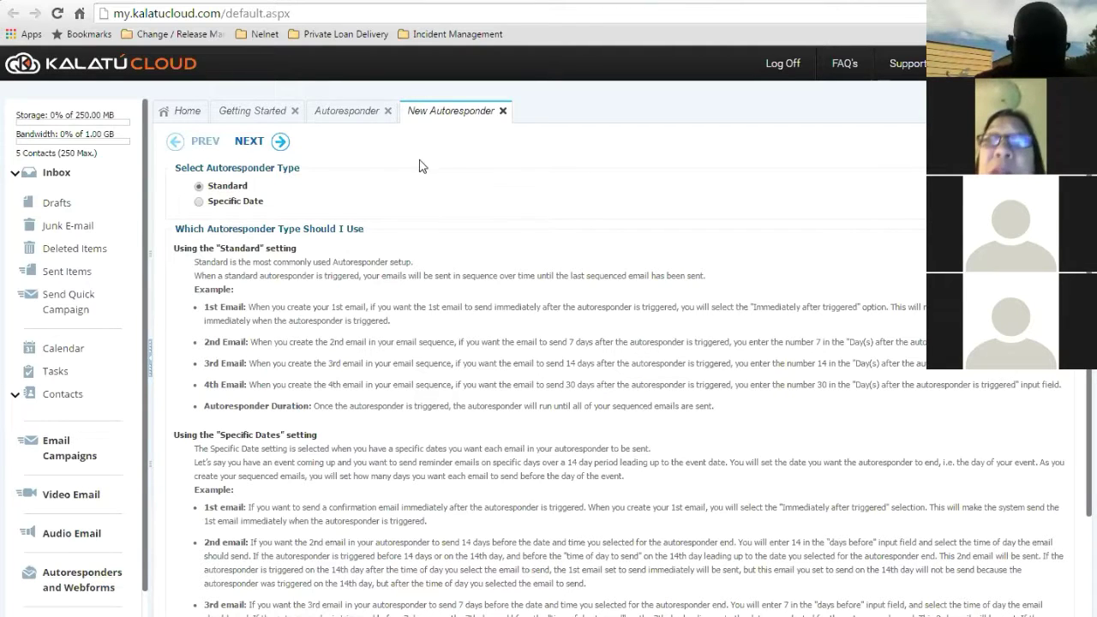
click(334, 115)
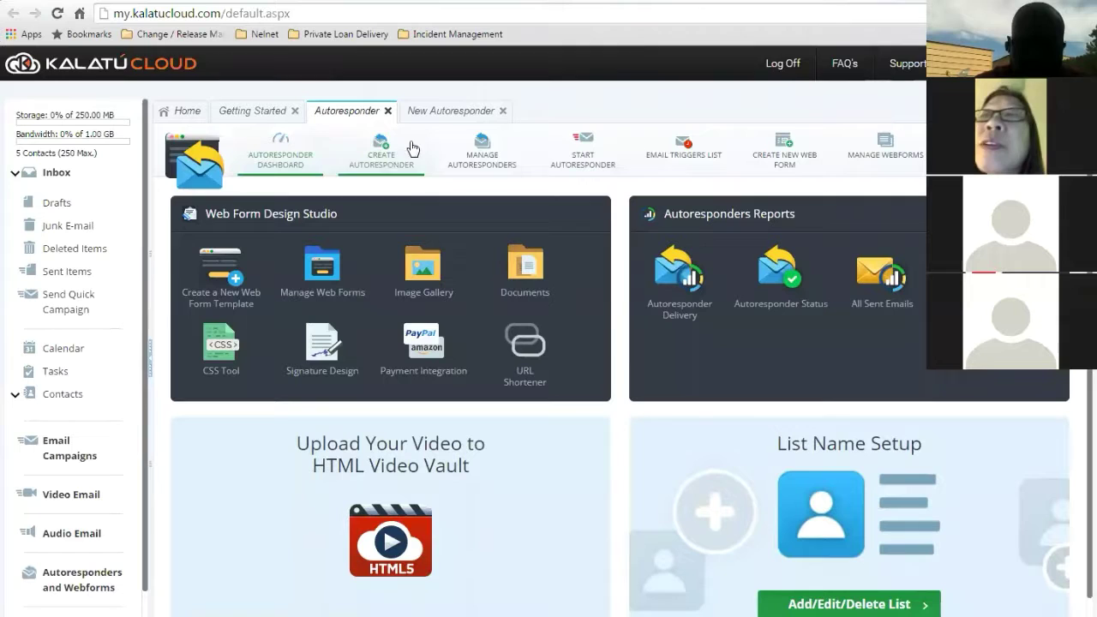
click(454, 116)
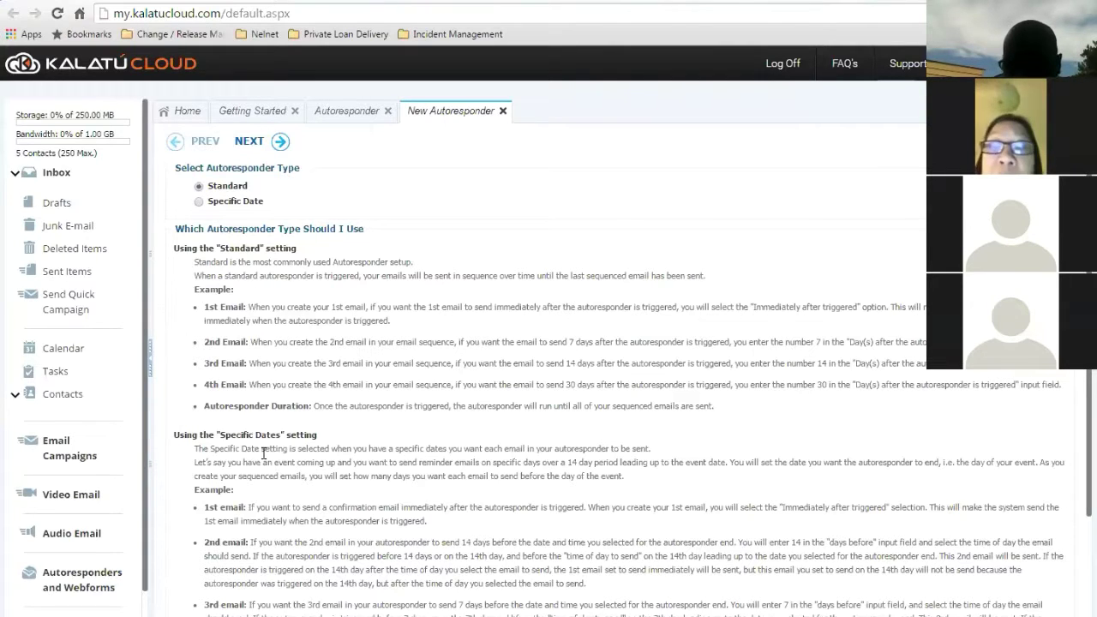
click(259, 142)
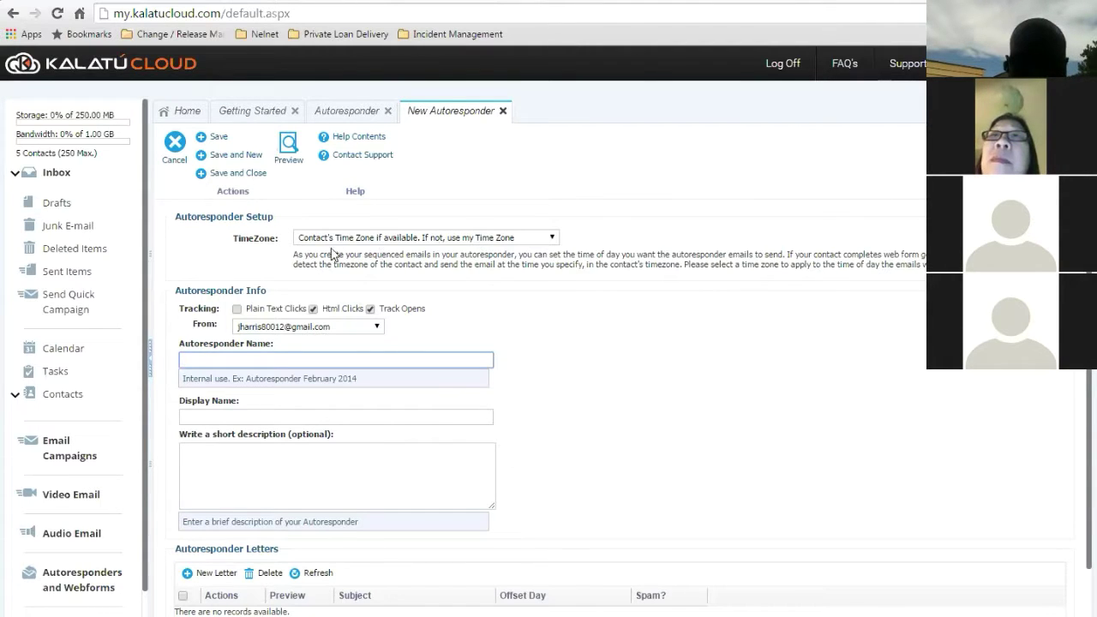
Choose "Contact's Time Zone if available. If not, use my Time Zone" for the autoresponder and check the available sender addresses
click(512, 240)
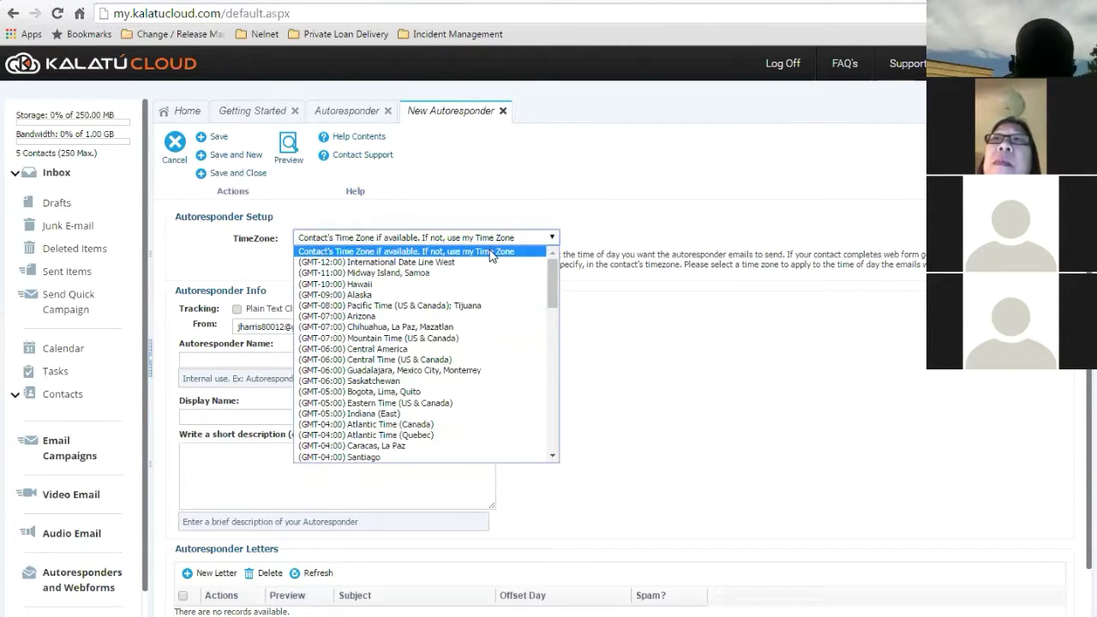
click(490, 251)
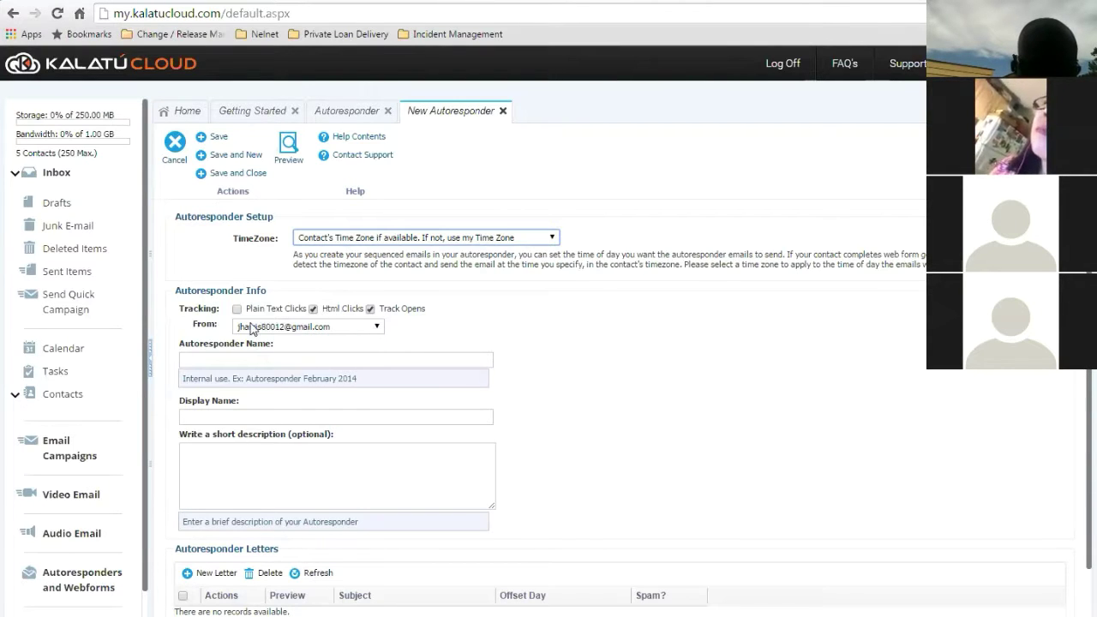
click(378, 327)
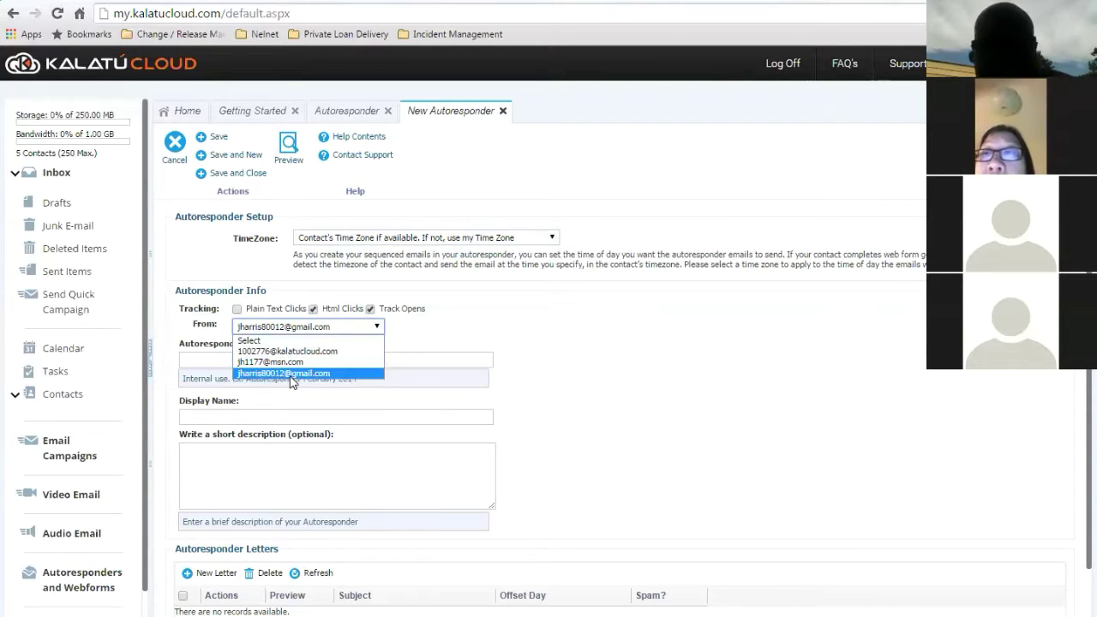
click(419, 343)
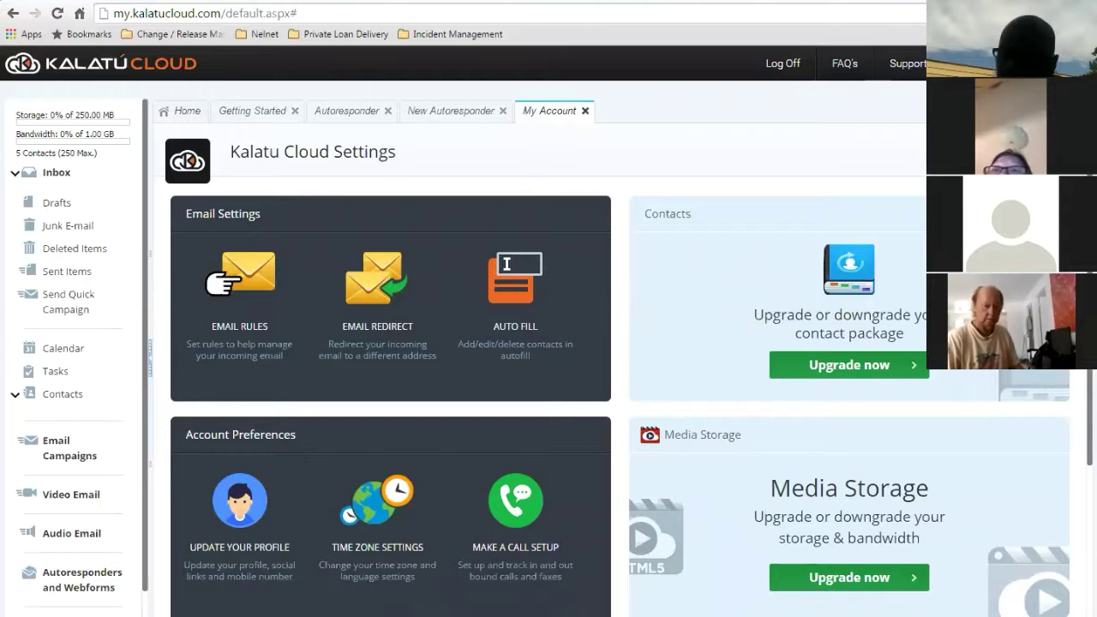
Examine the sender e-mail addresses in the account settings and the form for adding a new one
scroll(617, 368, down, 2)
scroll(1071, 380, down, 2)
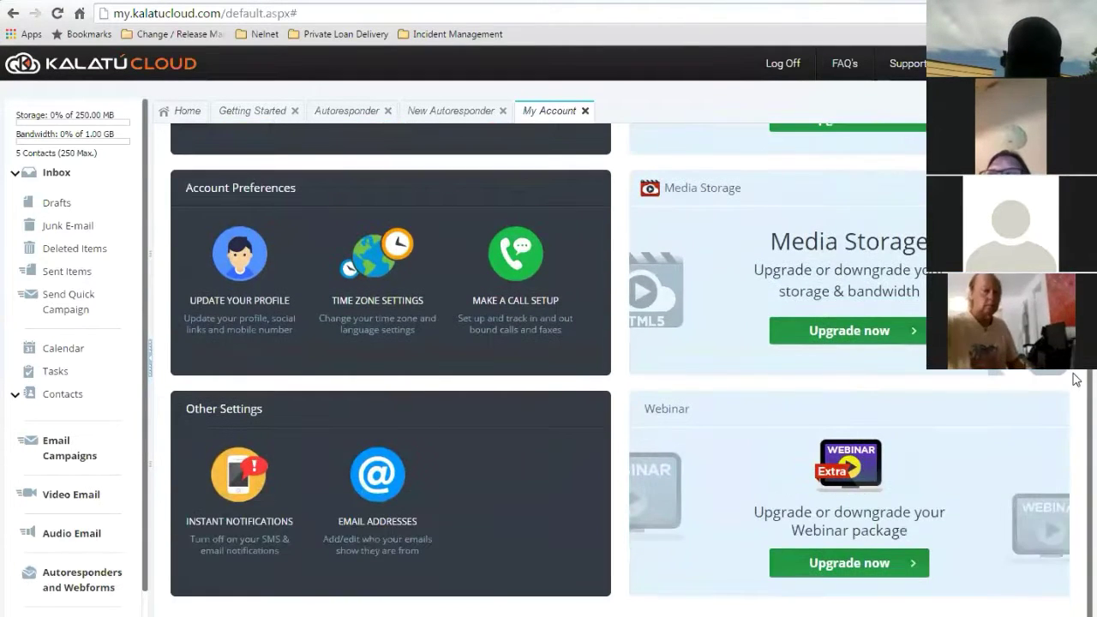
click(377, 485)
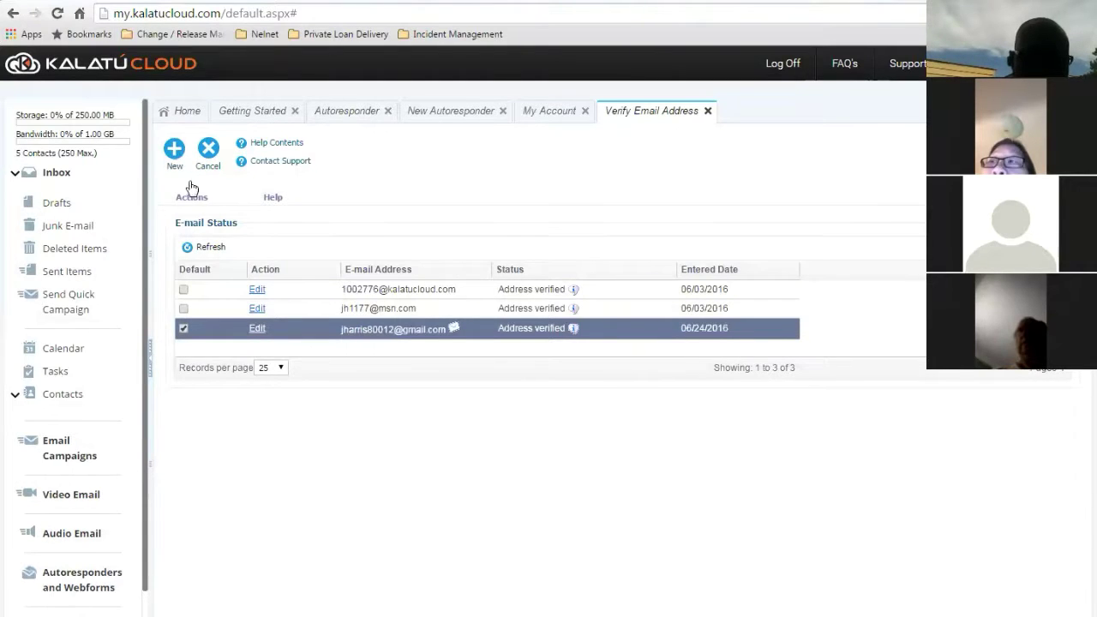
click(174, 153)
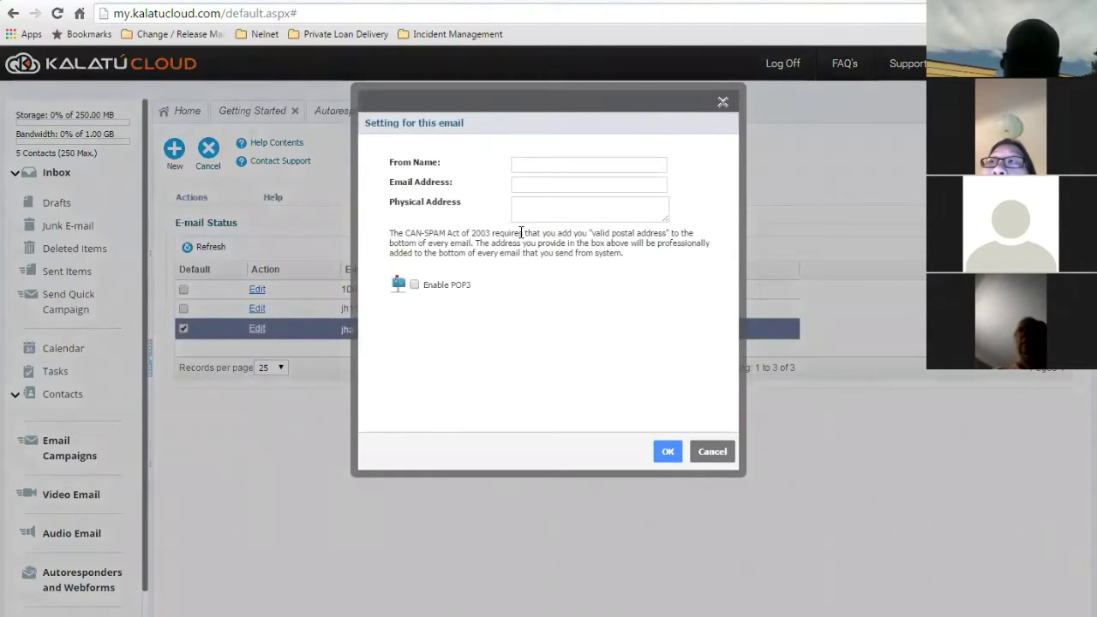
click(712, 453)
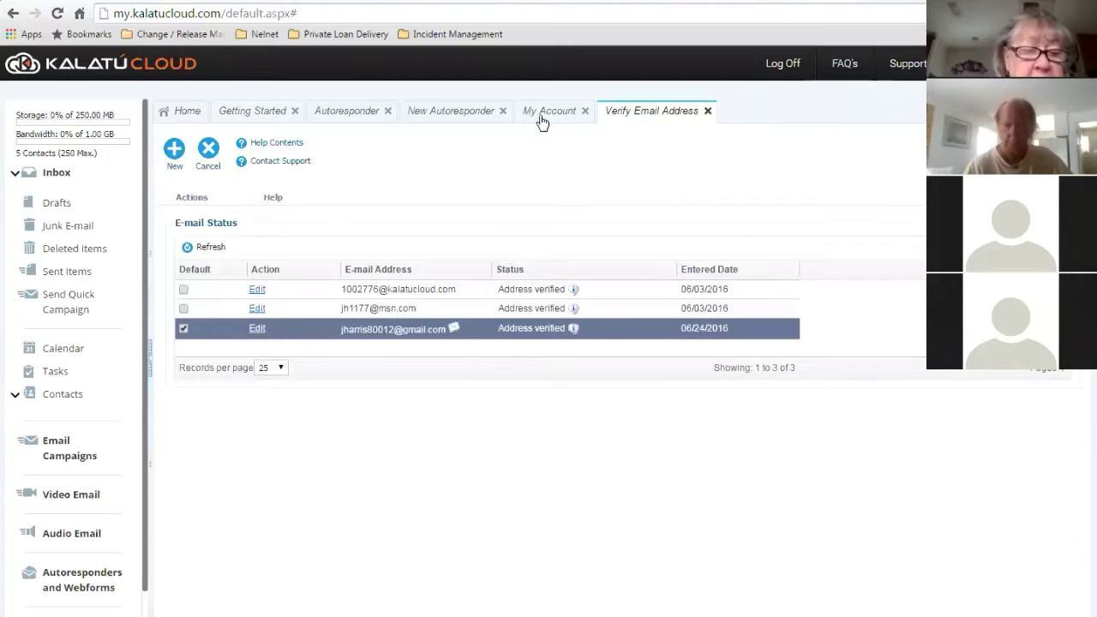
Return to the new autoresponder form and name the autoresponder "Autoresponder Test"
click(437, 112)
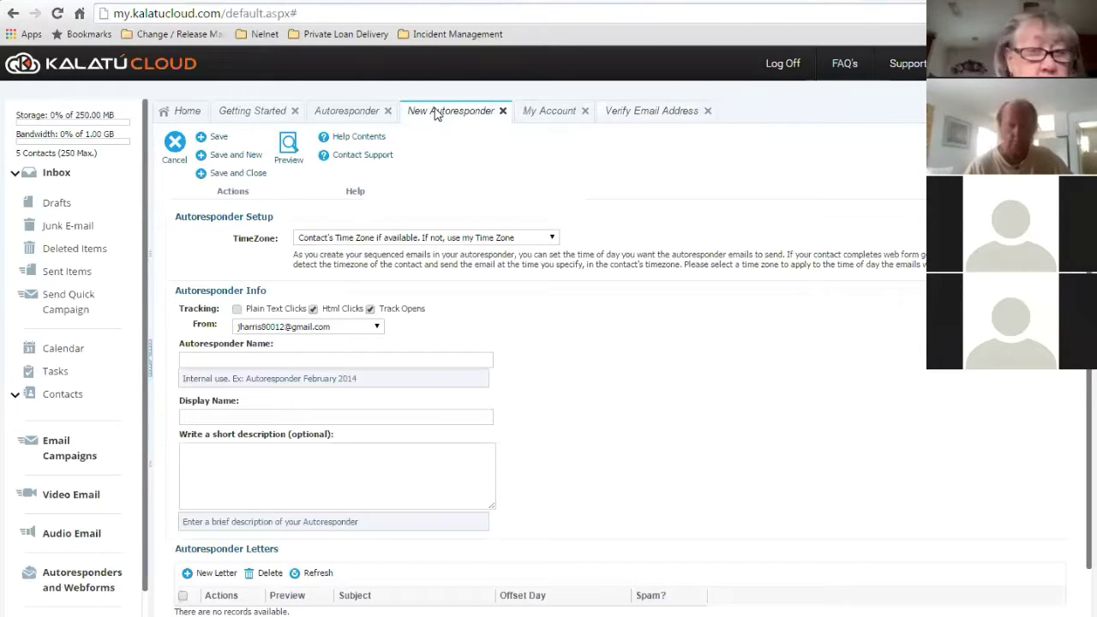
click(351, 366)
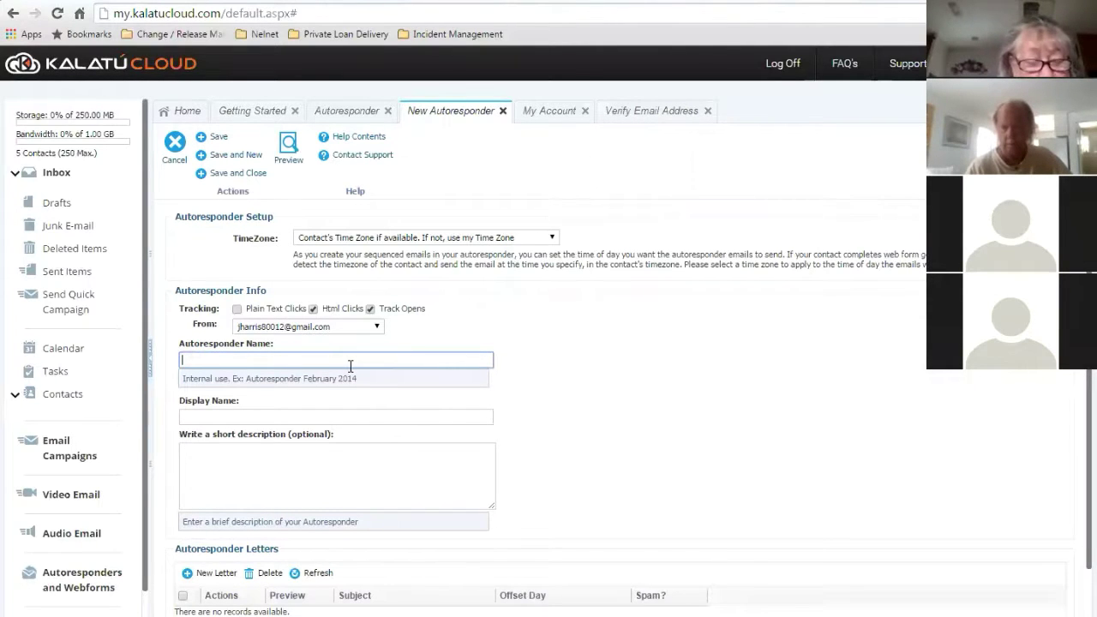
text(Test)
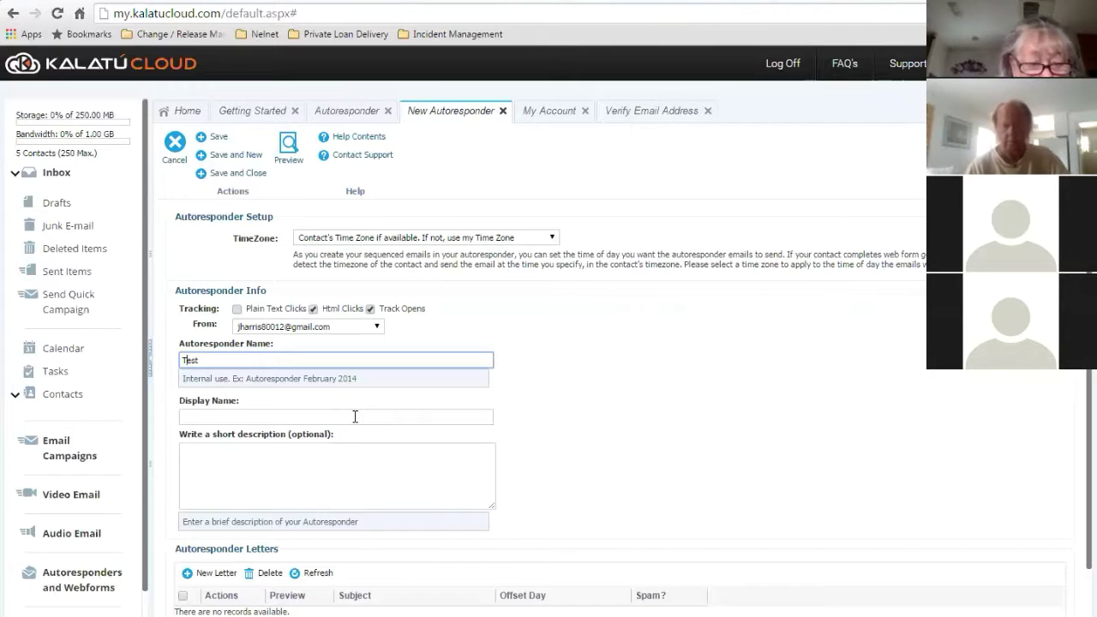
text(Autores)
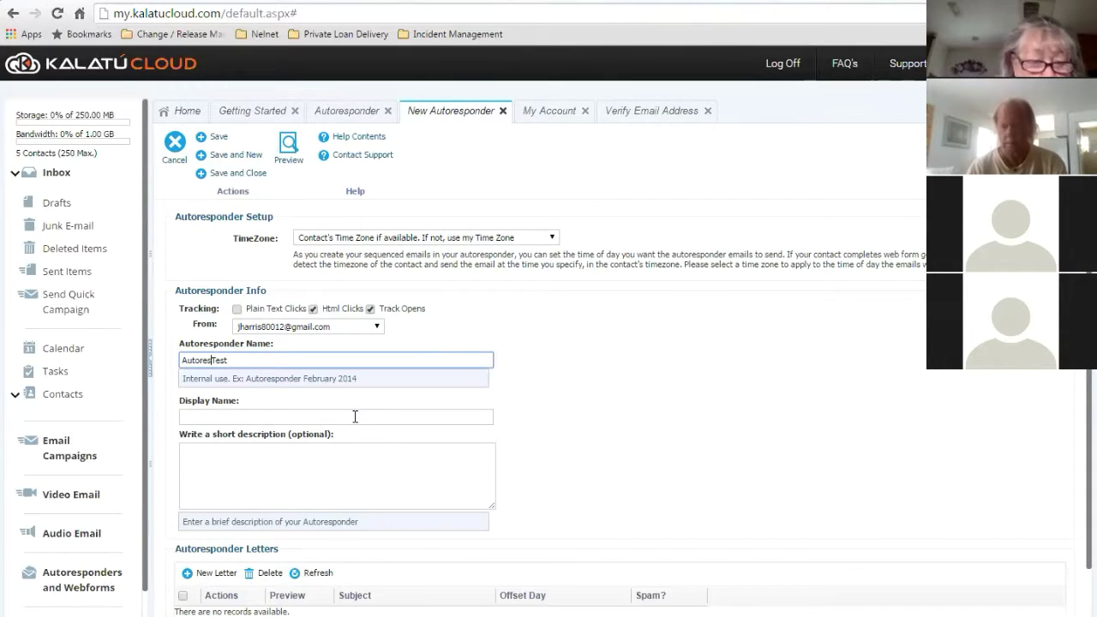
text(o)
text(onder)
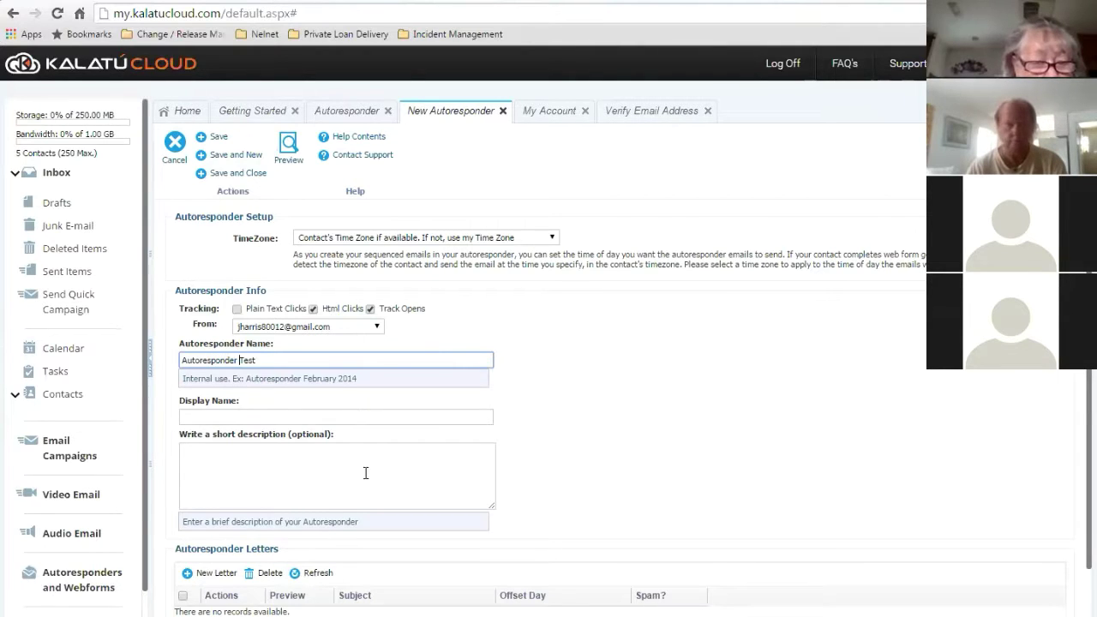
Enter "Autoresponder Test" as the autoresponder's display name
click(264, 417)
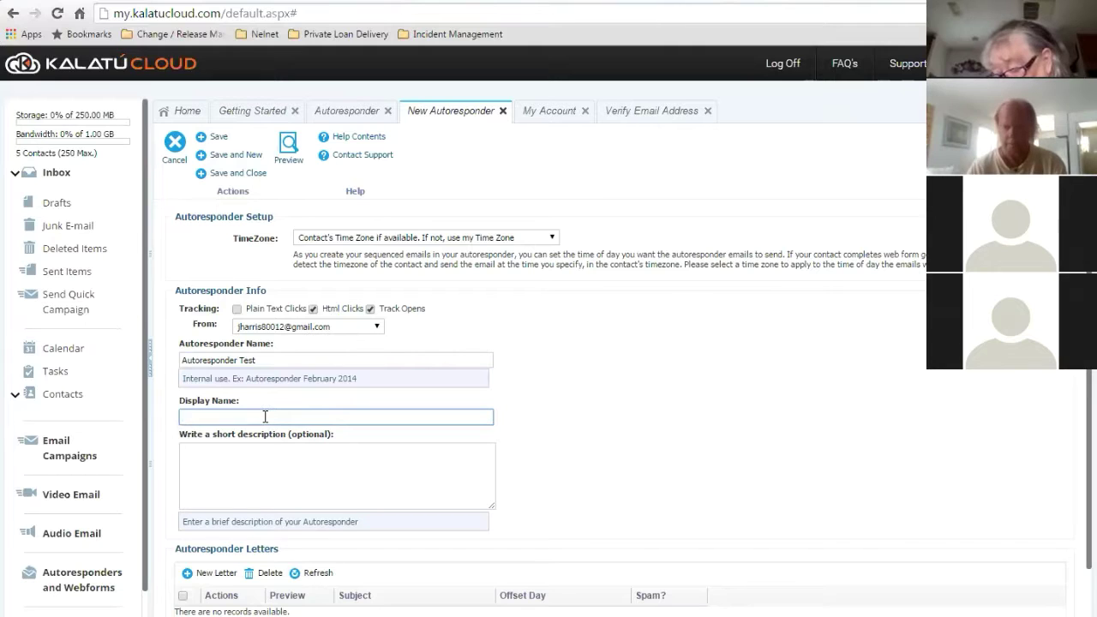
text(utp)
key(BackSpace)
key(BackSpace)
key(BackSpace)
key(BackSpace)
text(A)
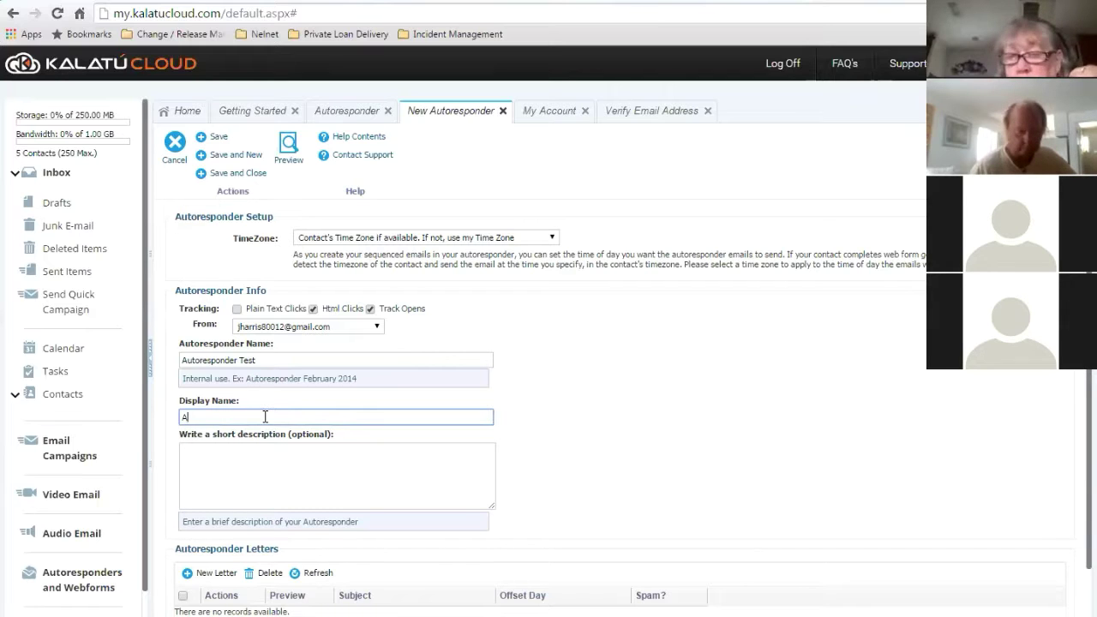
text(uto)
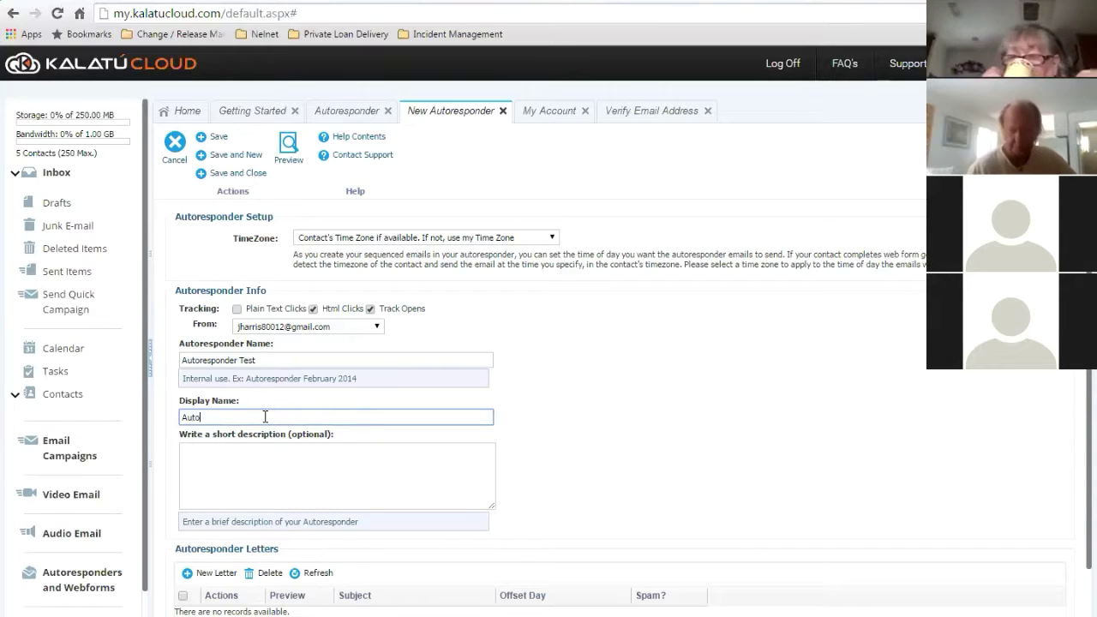
text(respon)
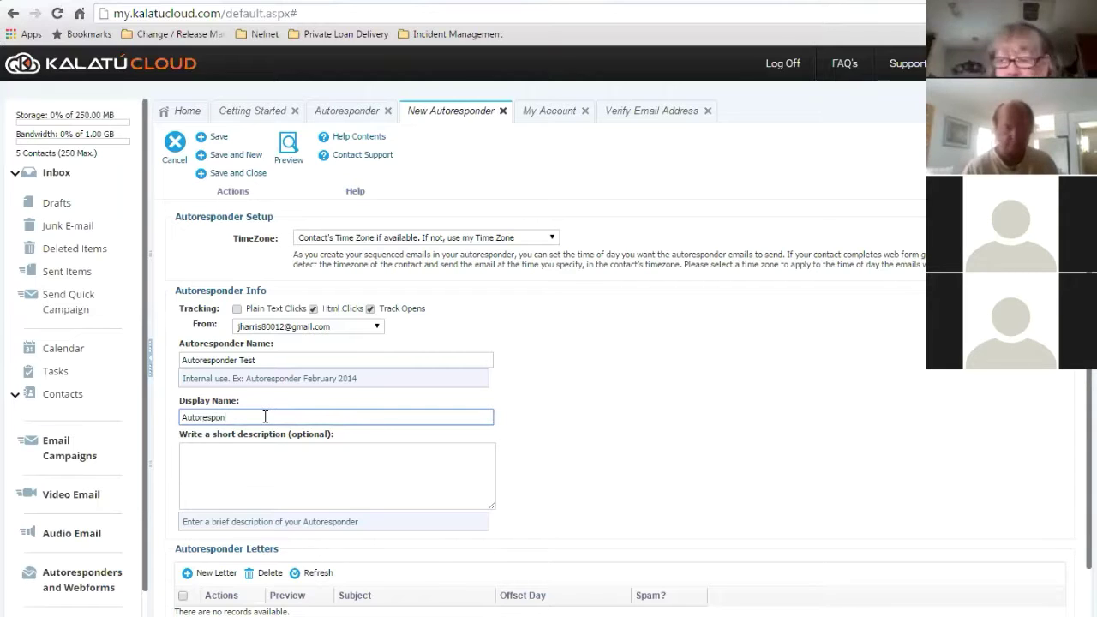
text(der Test)
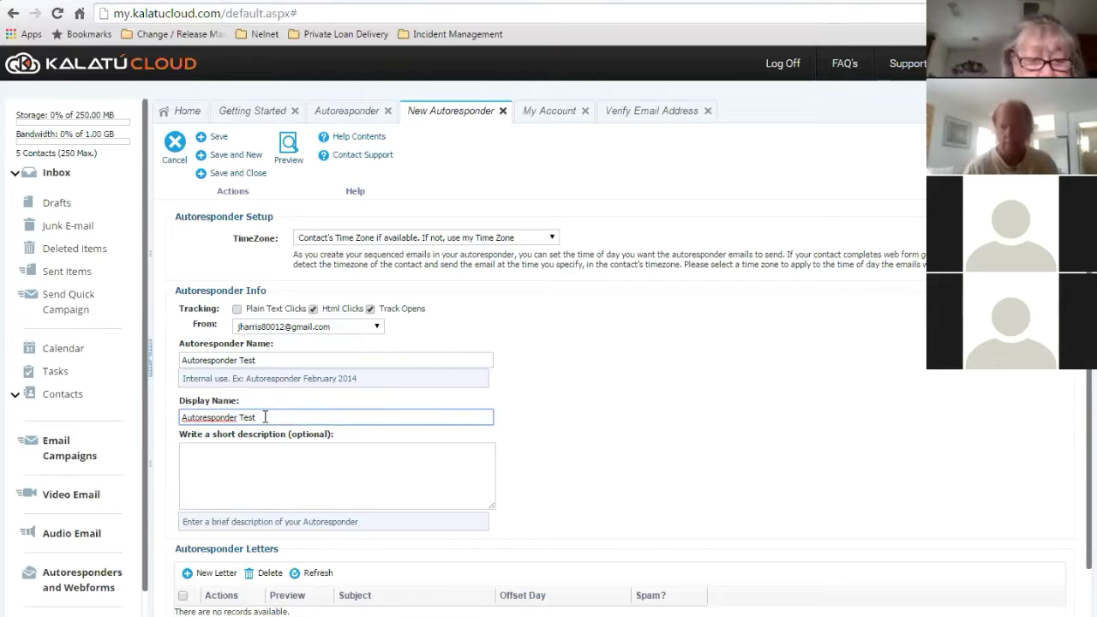
Save the new autoresponder with its optional description left empty
click(380, 491)
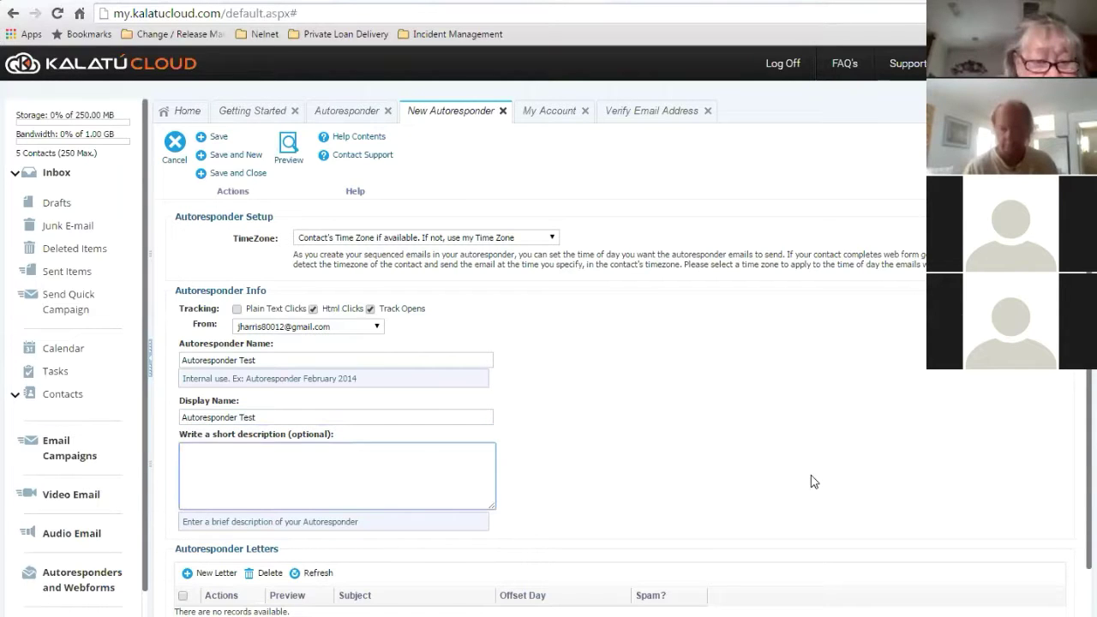
scroll(549, 385, down, 1)
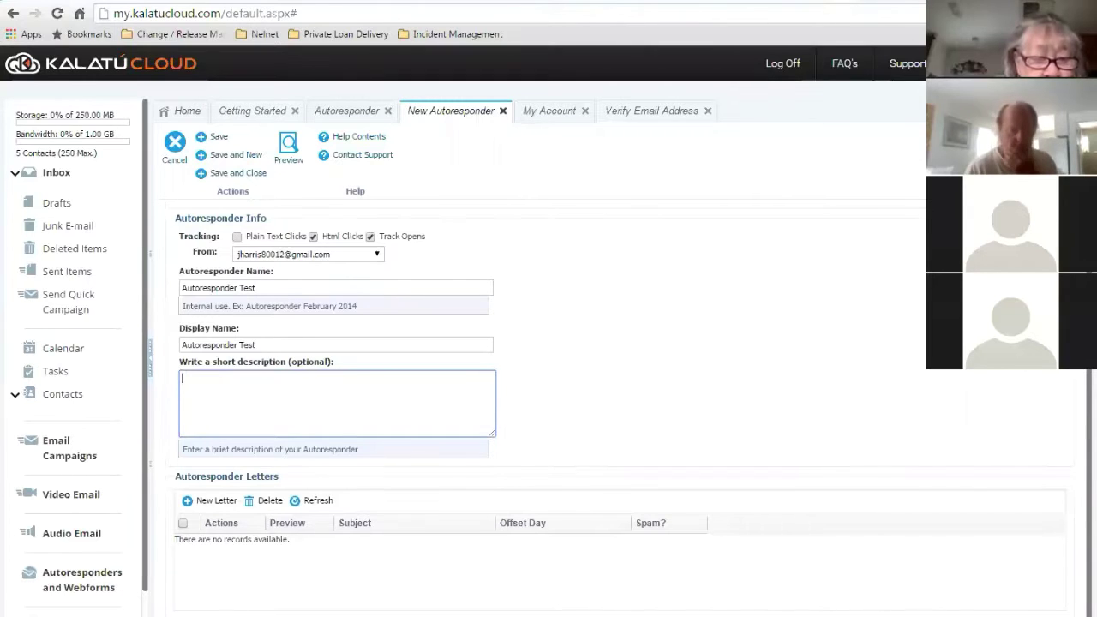
click(217, 136)
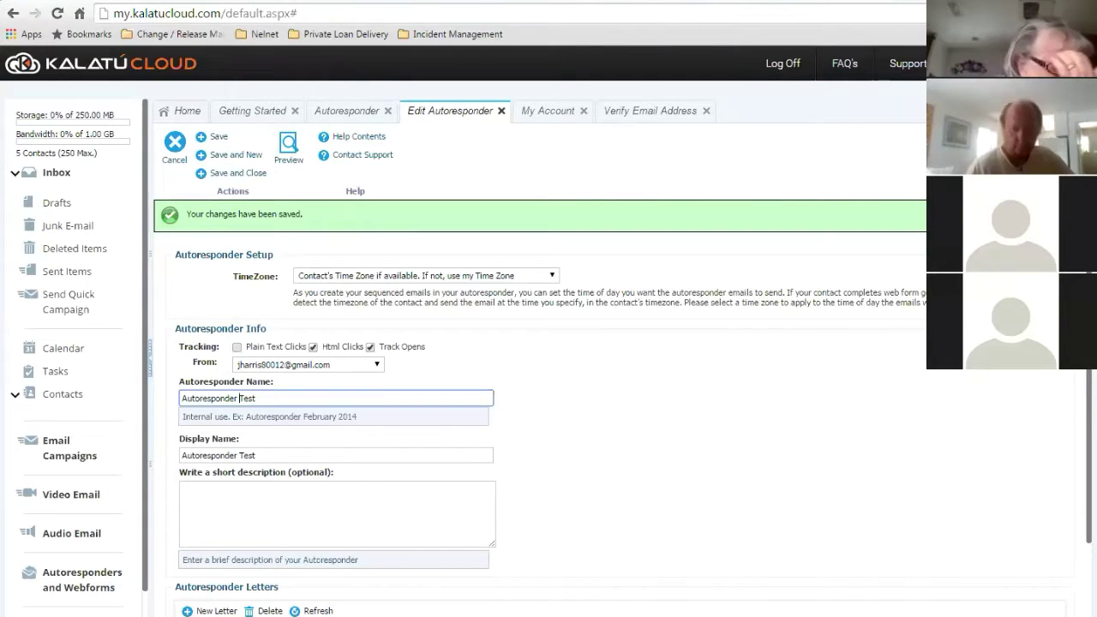
Add a new letter to the autoresponder with the "Create a letter" option and the Basic Templates style
scroll(195, 531, down, 1)
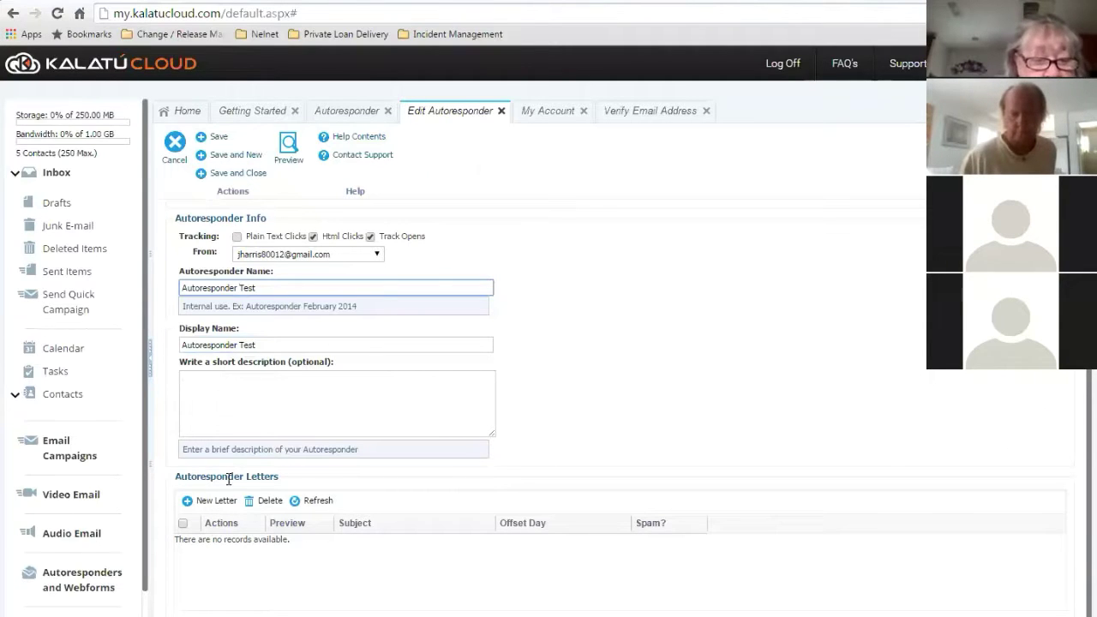
click(216, 500)
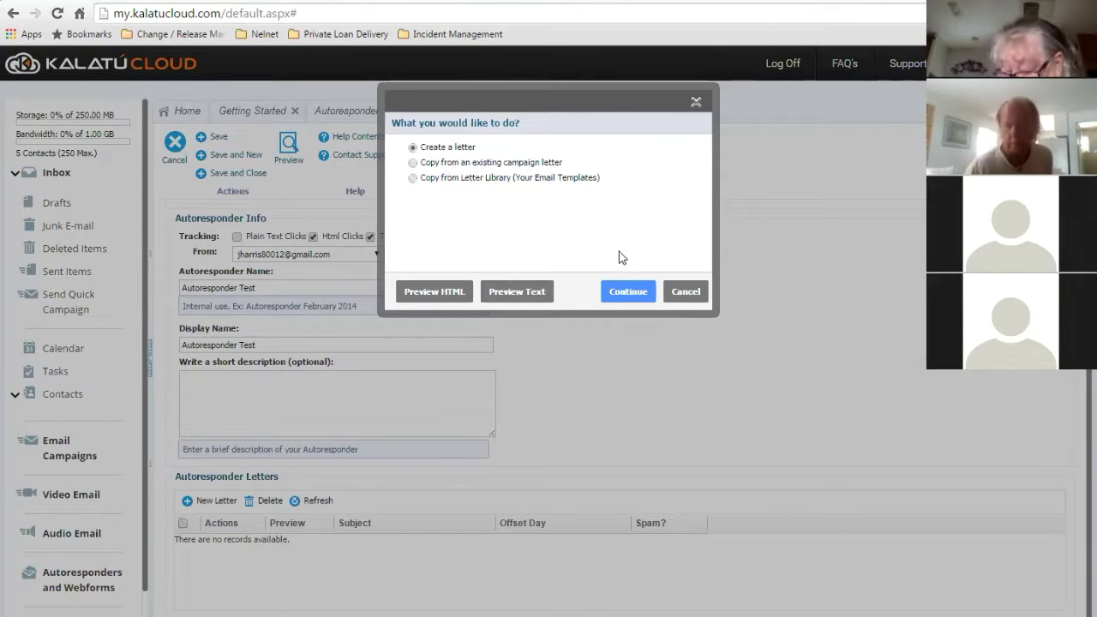
click(628, 293)
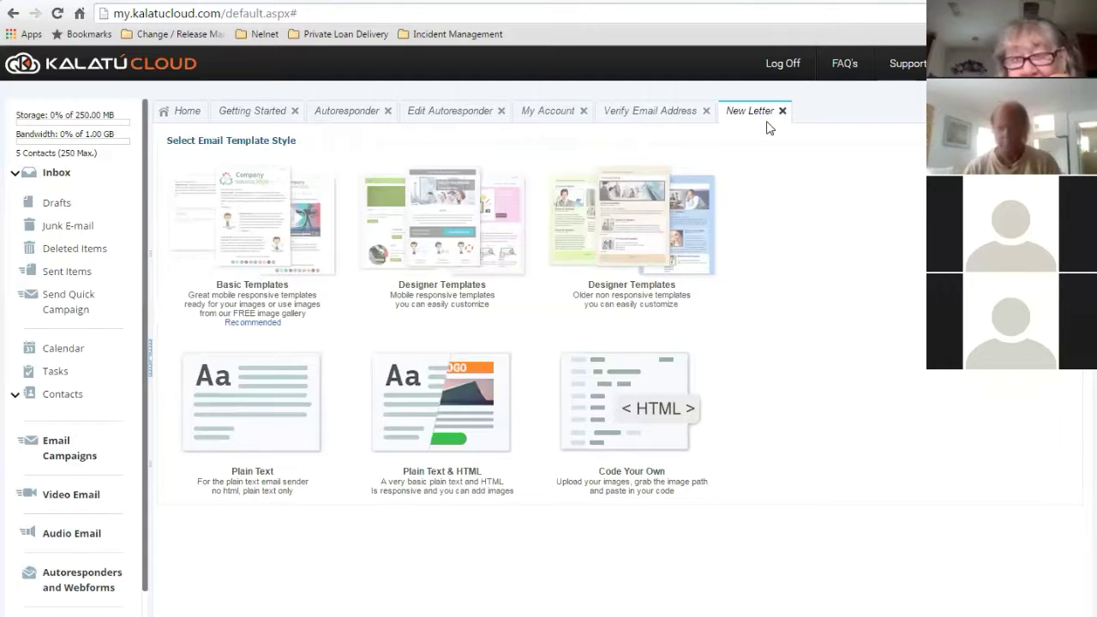
click(251, 246)
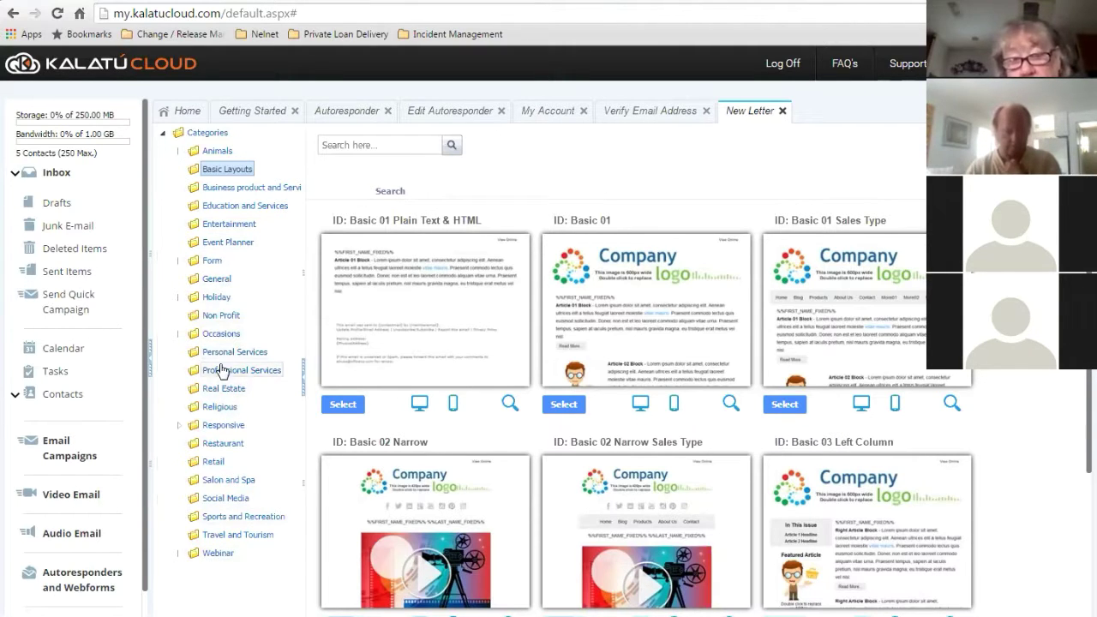
Browse the template categories and select template 011-001-001 from Professional Services for the letter
click(226, 187)
click(230, 207)
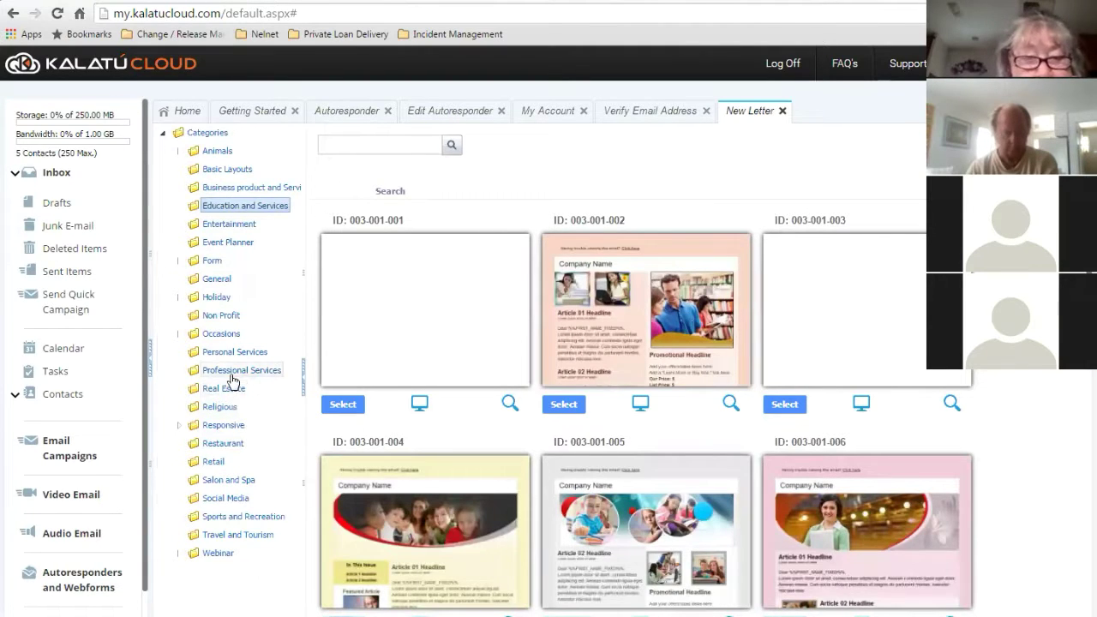
click(232, 377)
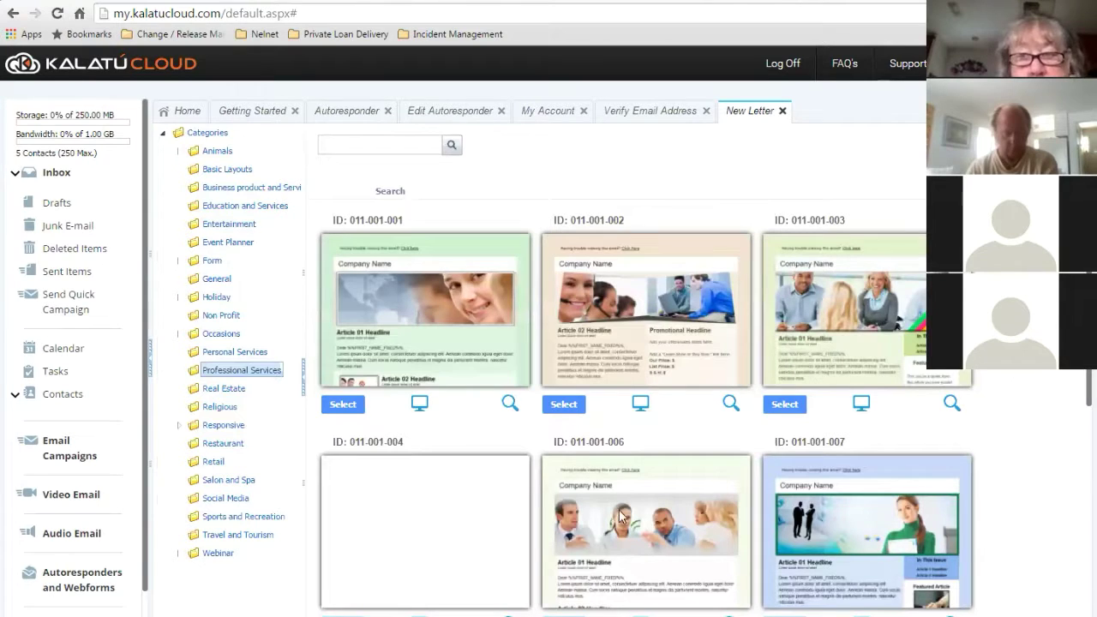
click(343, 404)
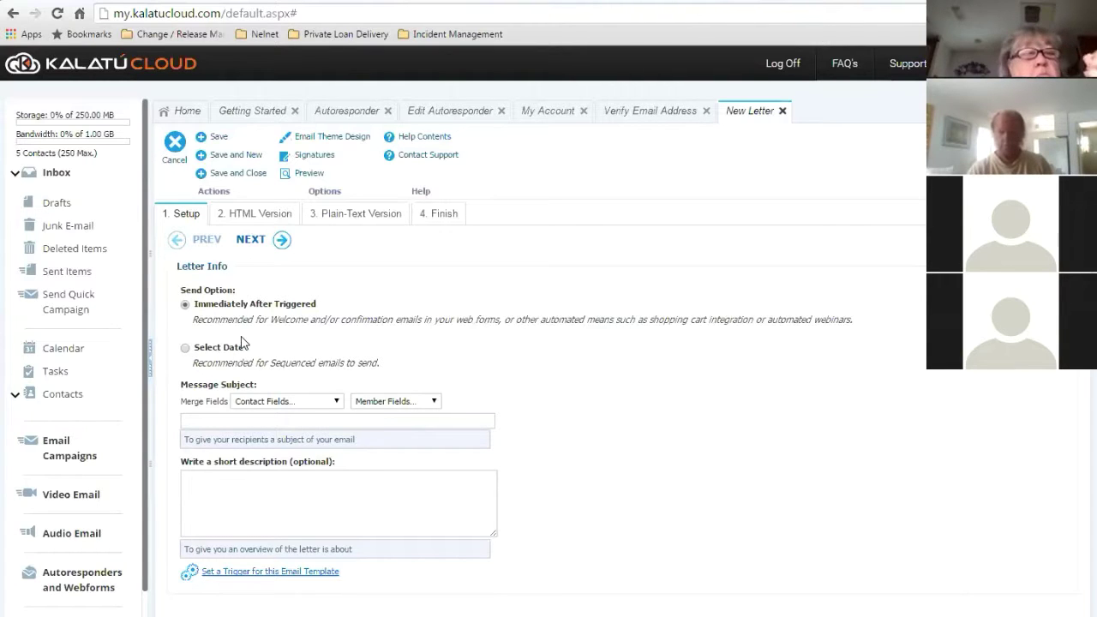
Set the message subject to "Test Hello" followed by the Contact First Name merge field
click(318, 420)
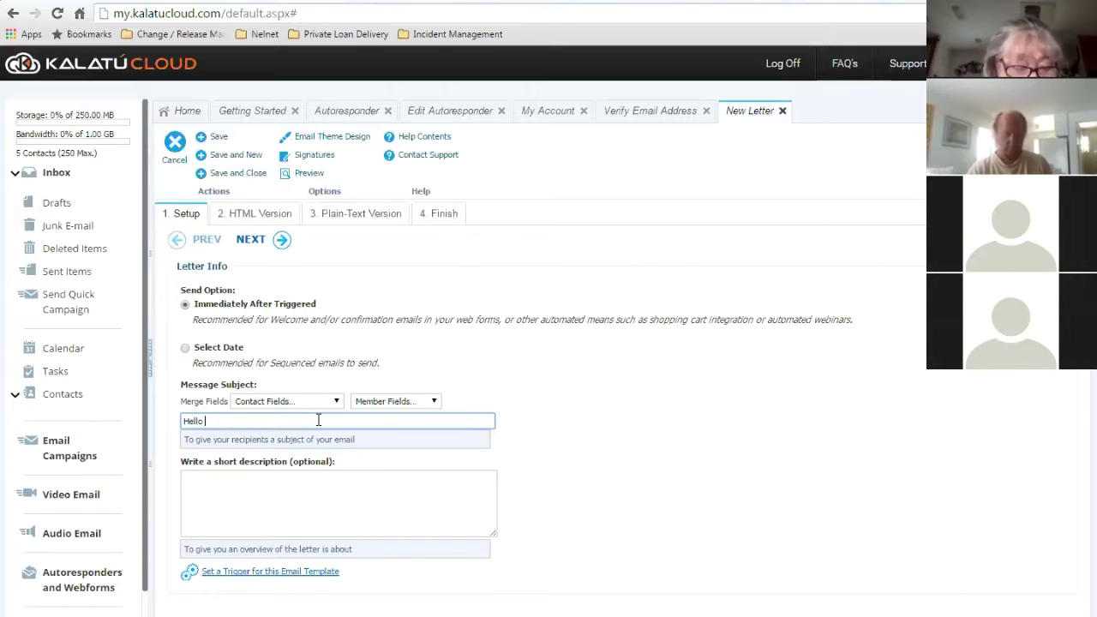
click(333, 402)
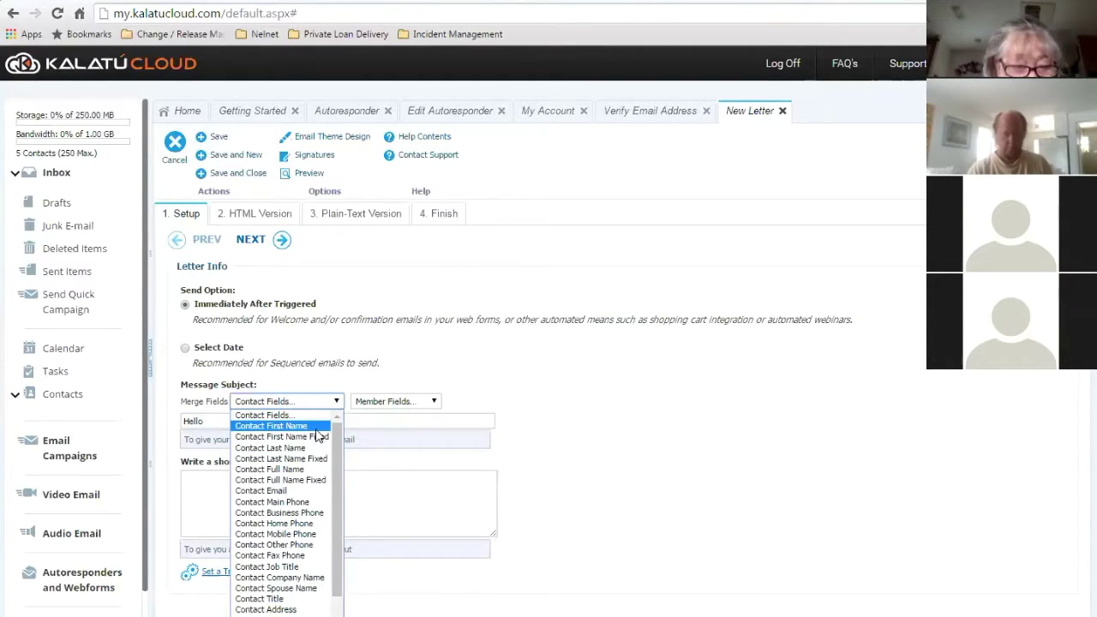
click(316, 429)
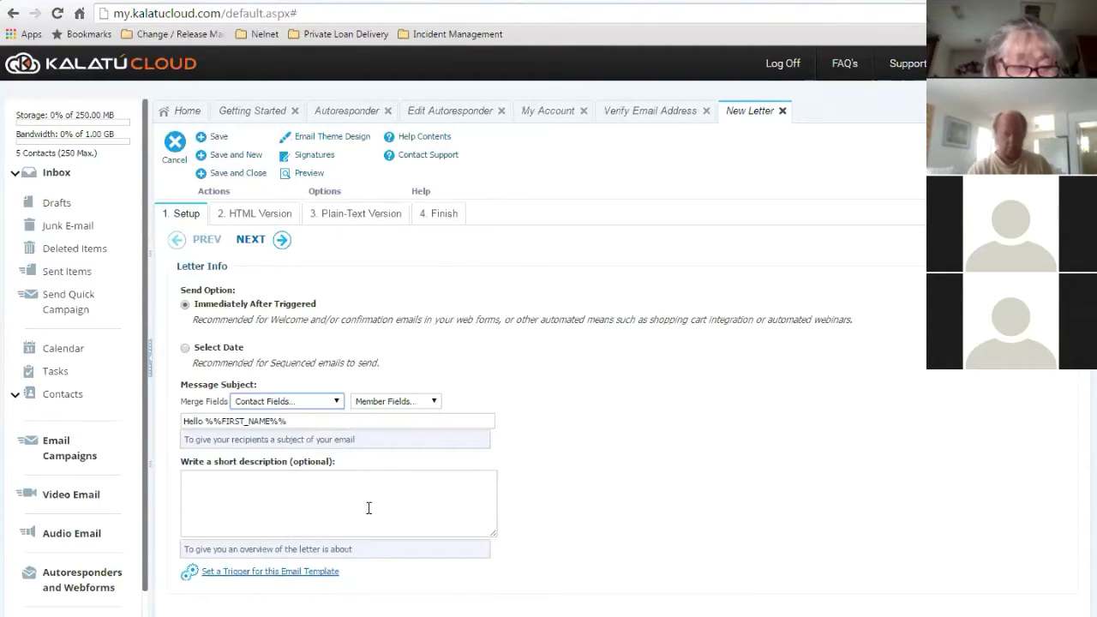
click(433, 402)
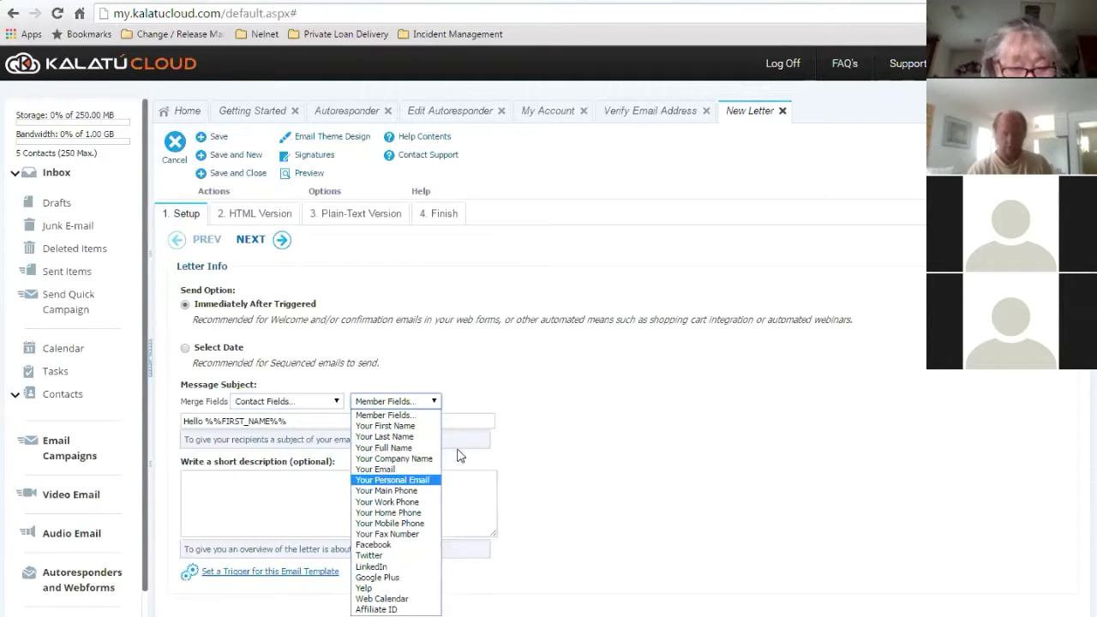
click(507, 384)
click(288, 496)
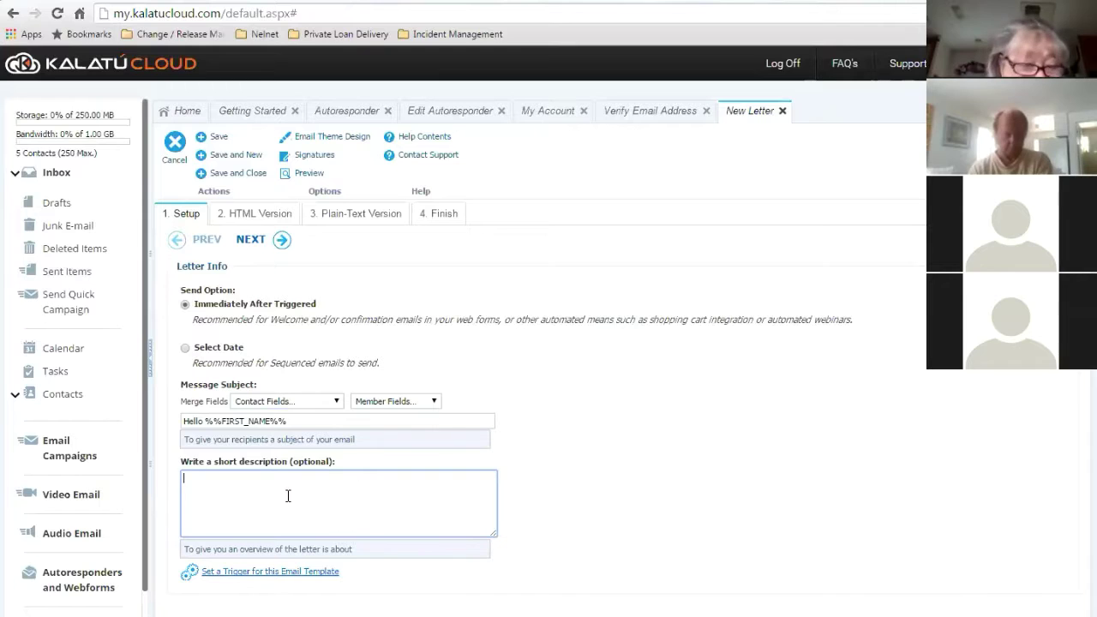
click(184, 421)
text(Test)
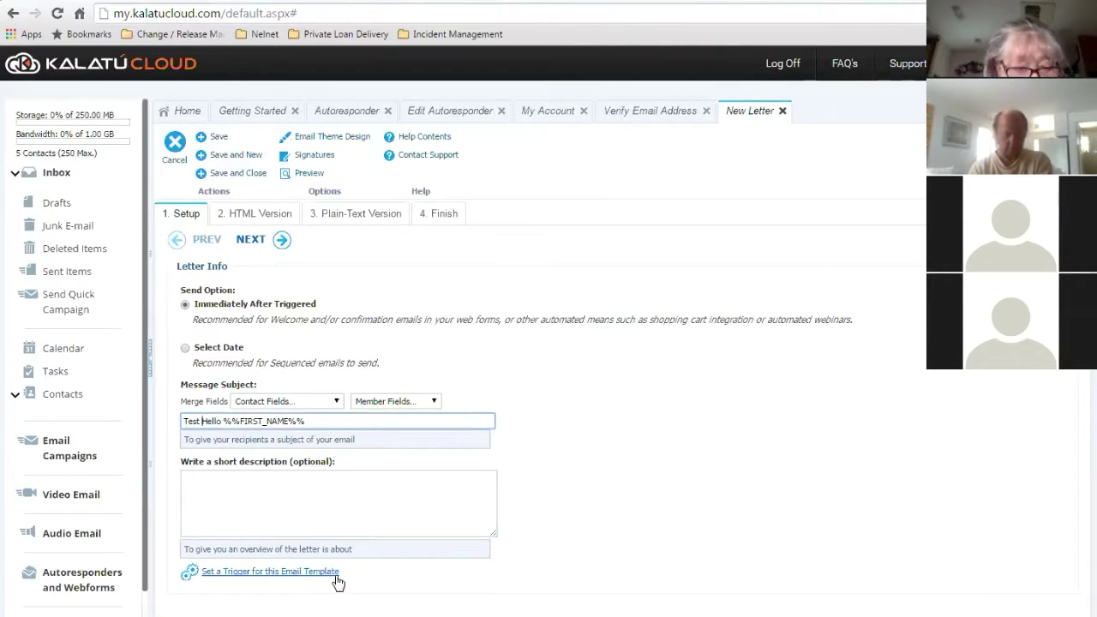
Open the trigger settings for this email template and review the available criteria, keeping the trigger on Do Nothing
click(285, 581)
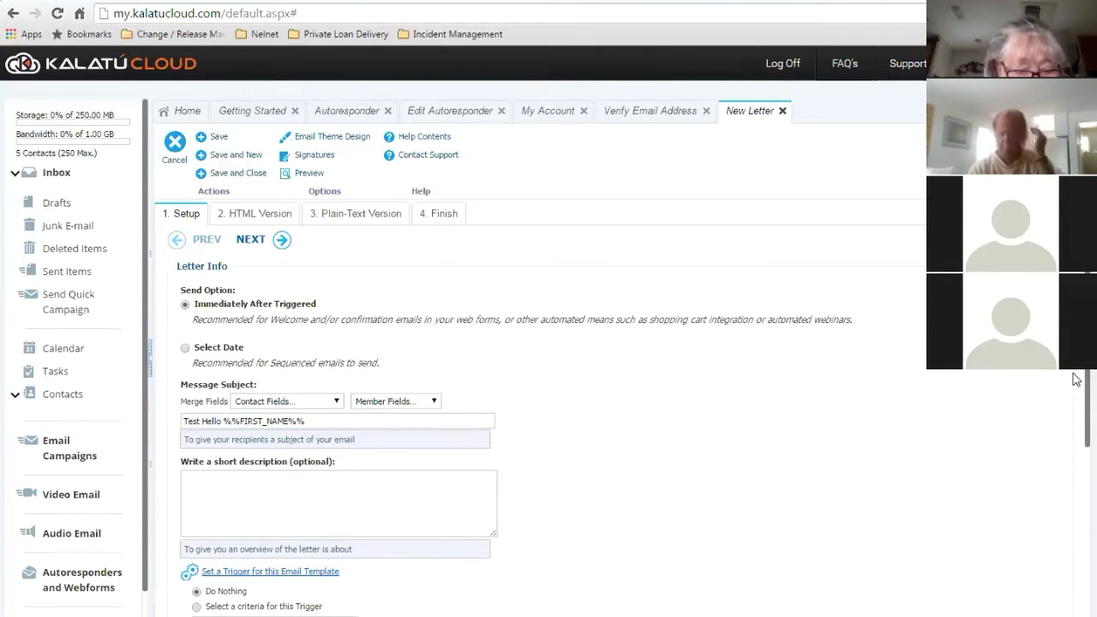
scroll(1072, 377, down, 3)
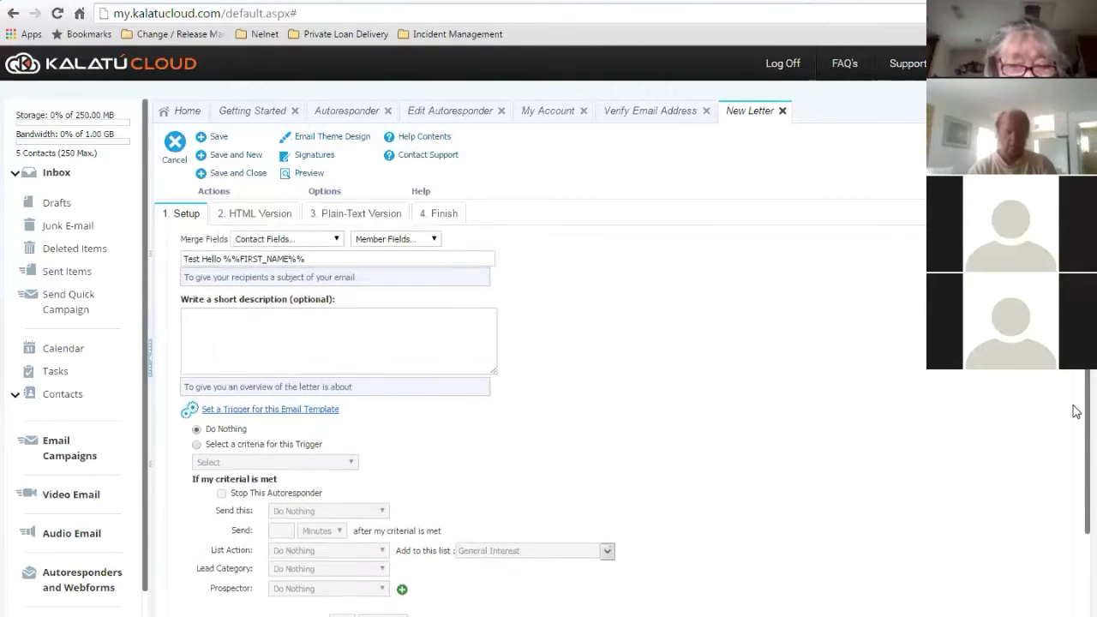
drag(1073, 433, 1073, 474)
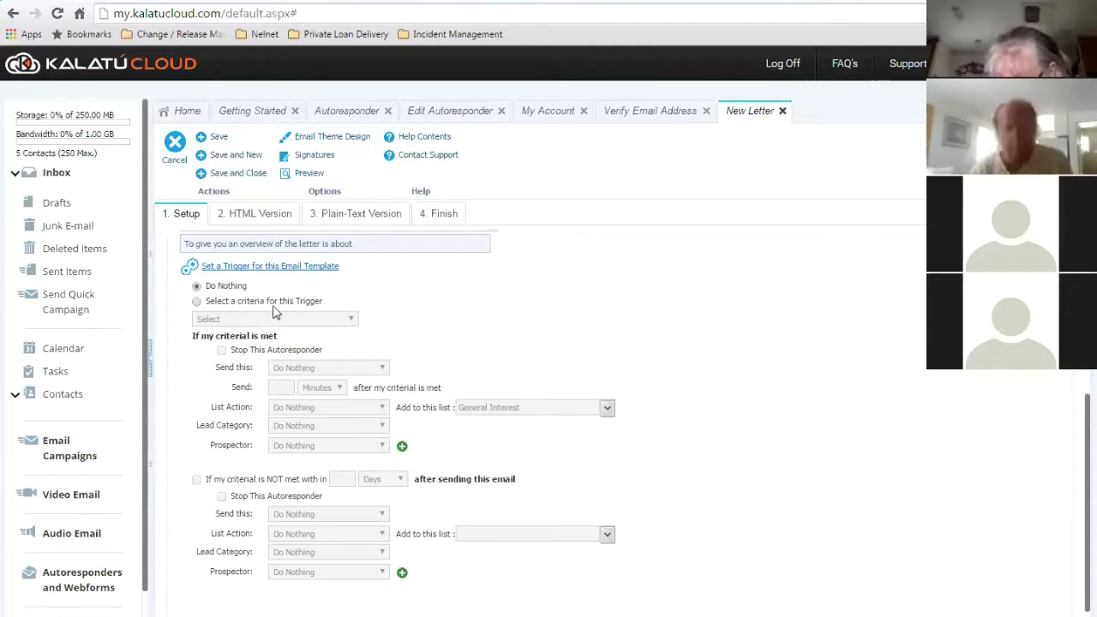
click(198, 304)
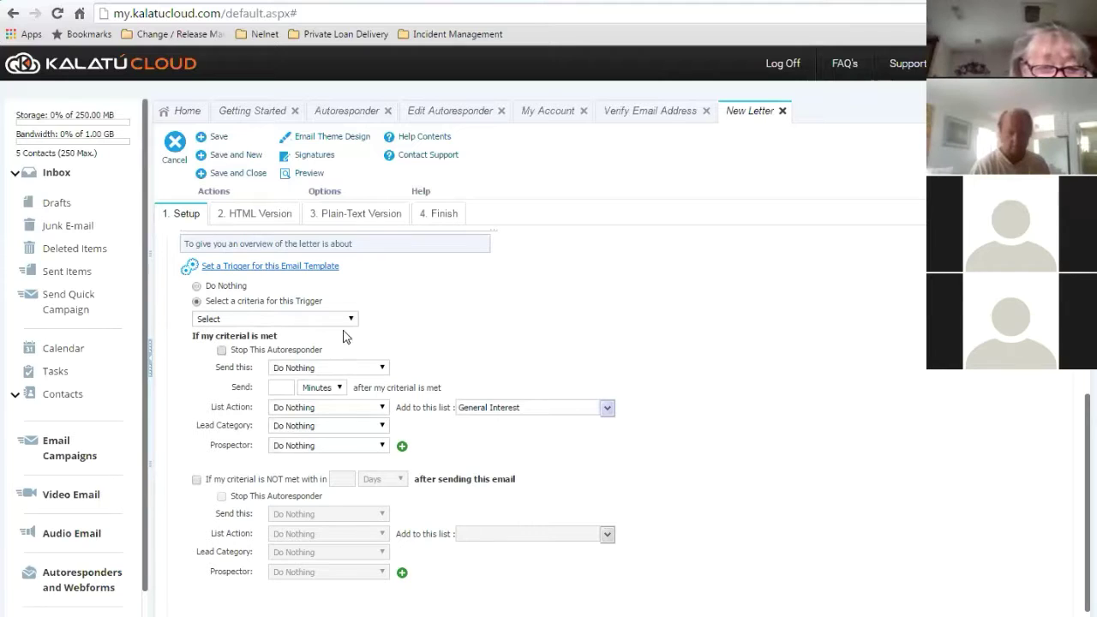
click(337, 324)
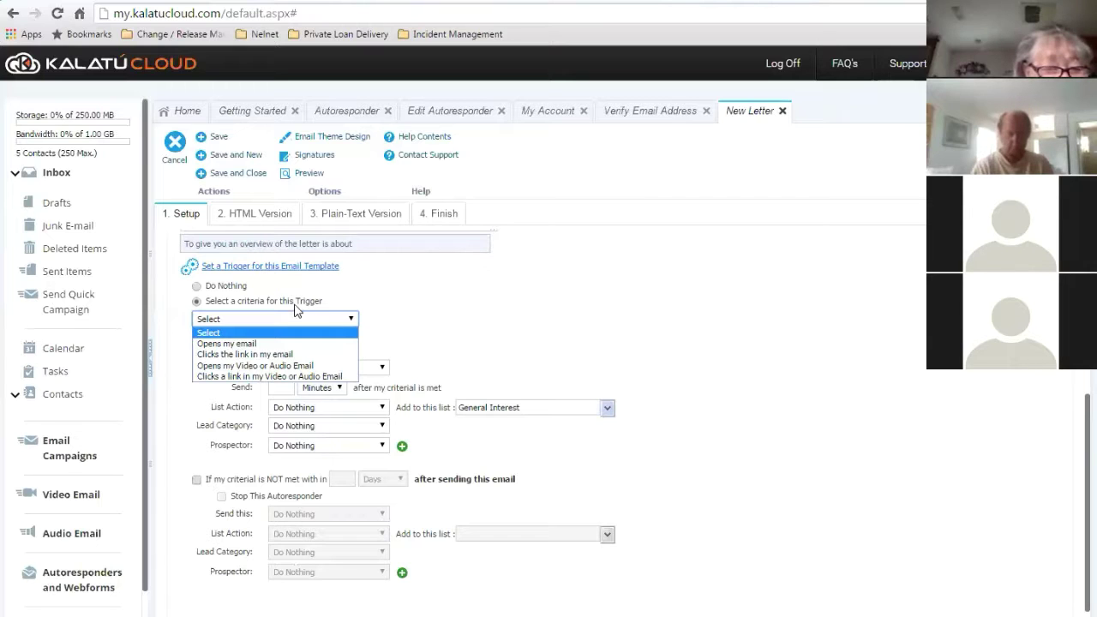
click(232, 286)
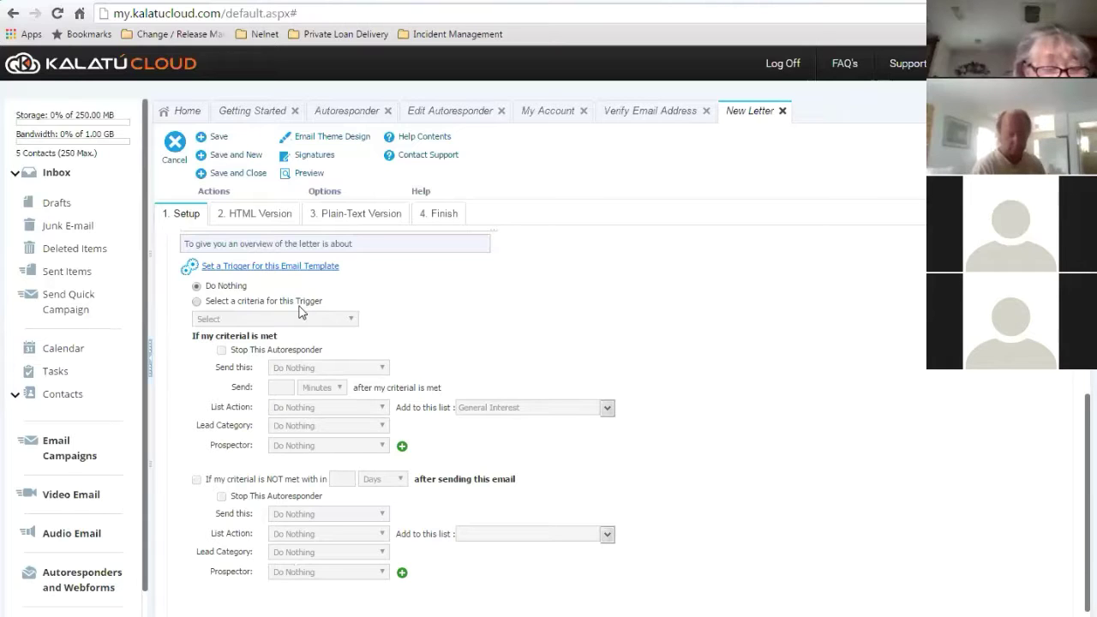
Try the trigger criteria "Clicks the link in my email" and "Opens my Video or Audio Email", and return the trigger to Do Nothing
click(197, 302)
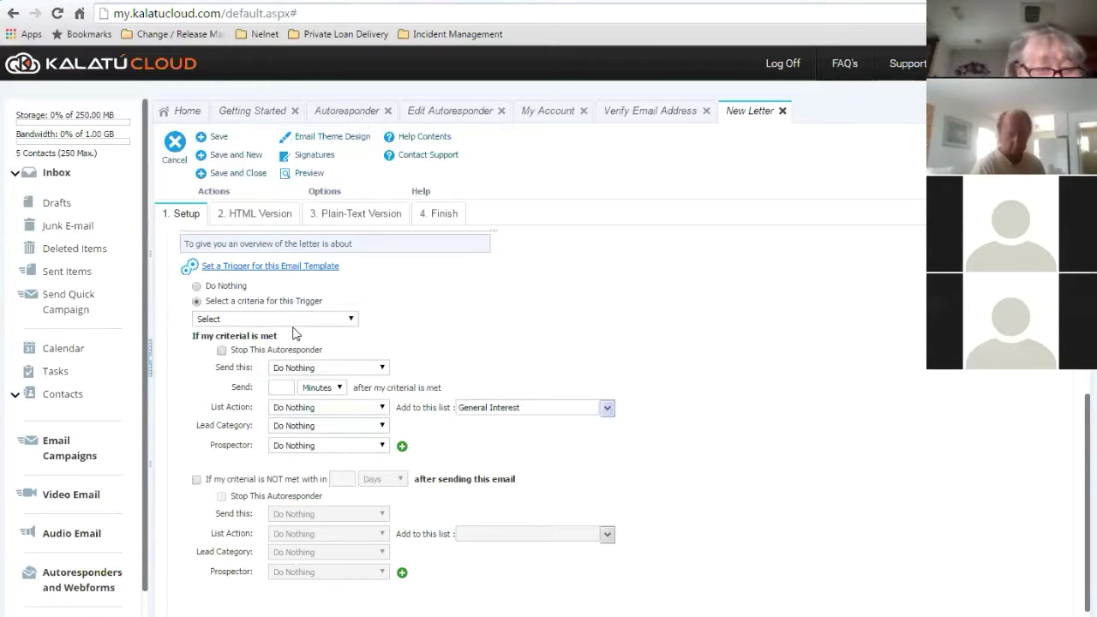
click(295, 319)
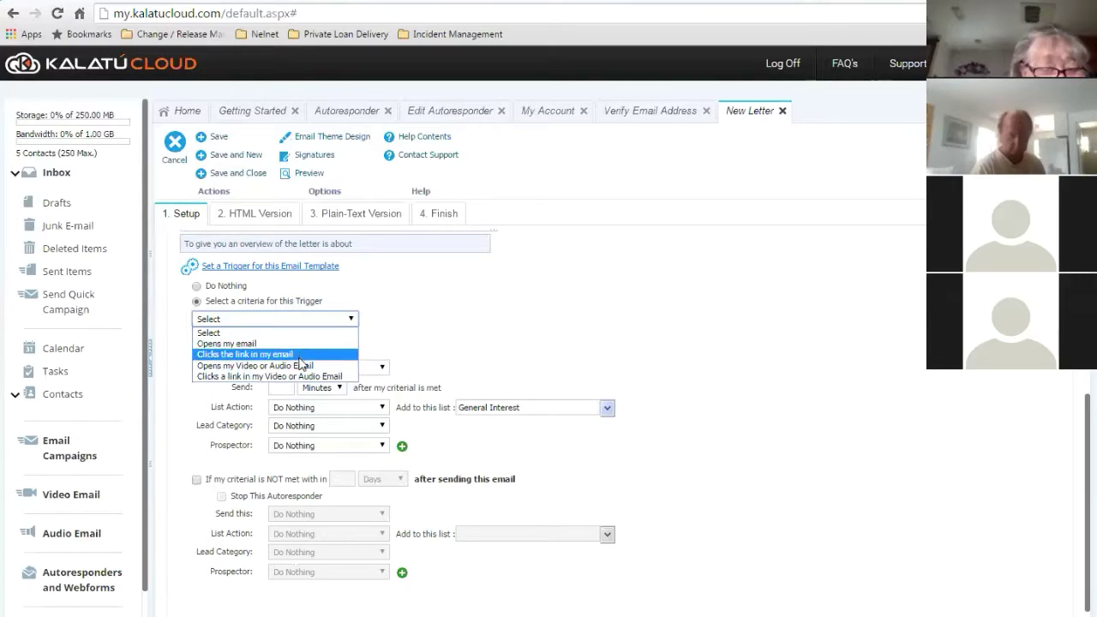
click(300, 355)
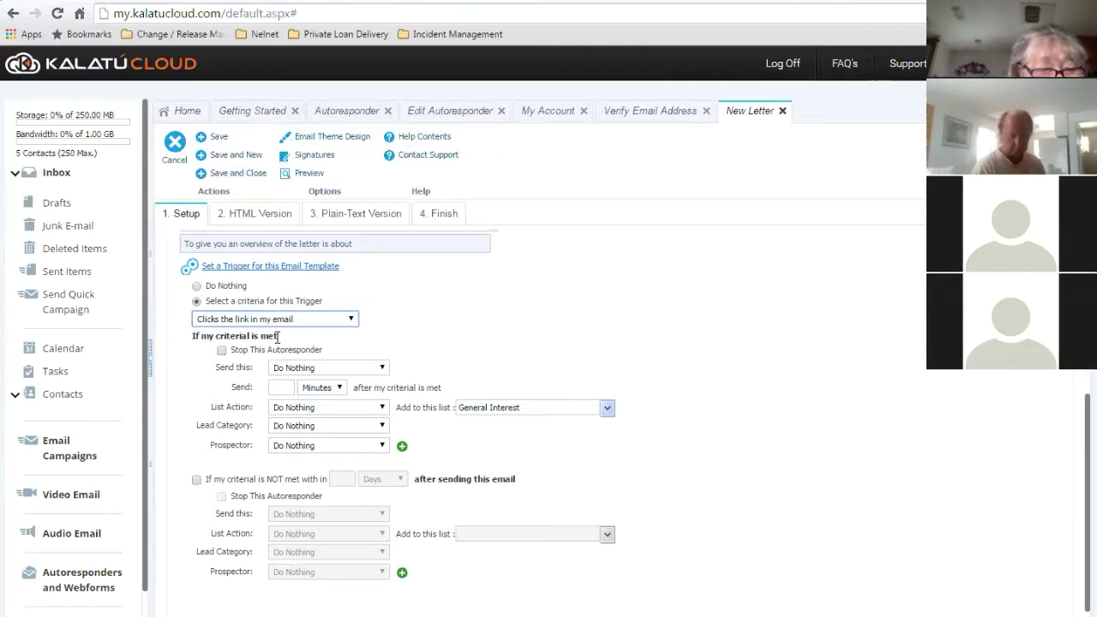
click(271, 320)
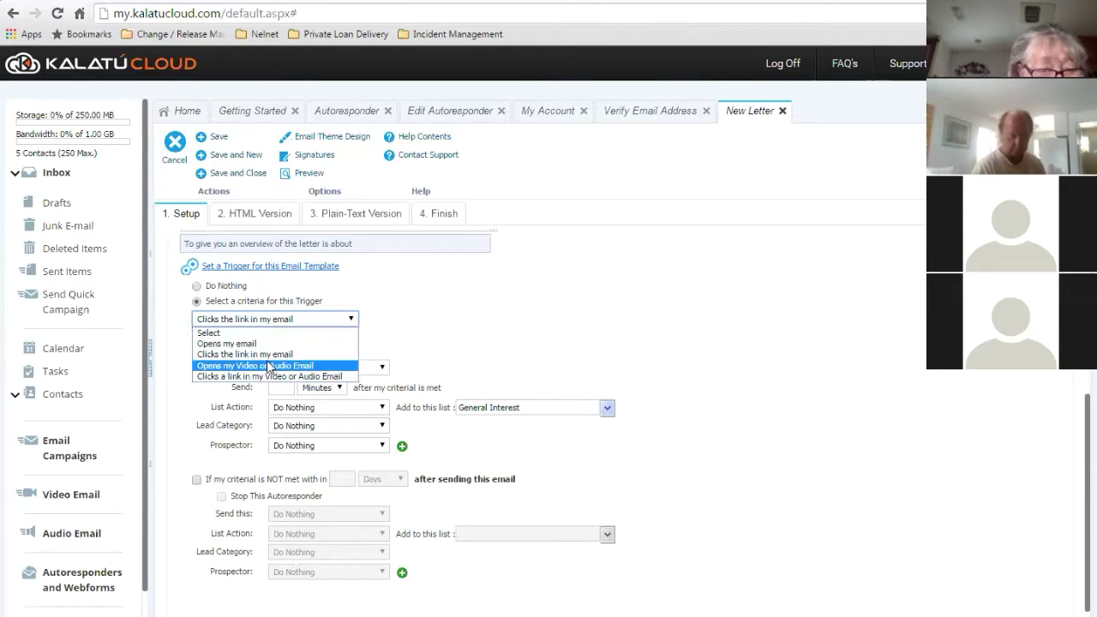
click(268, 366)
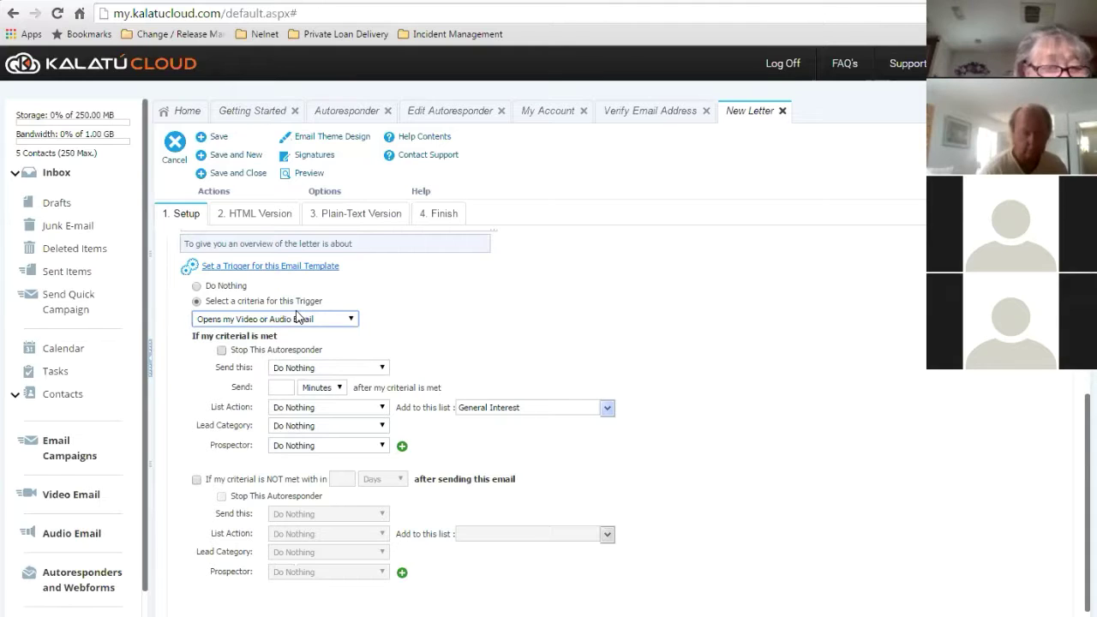
click(221, 288)
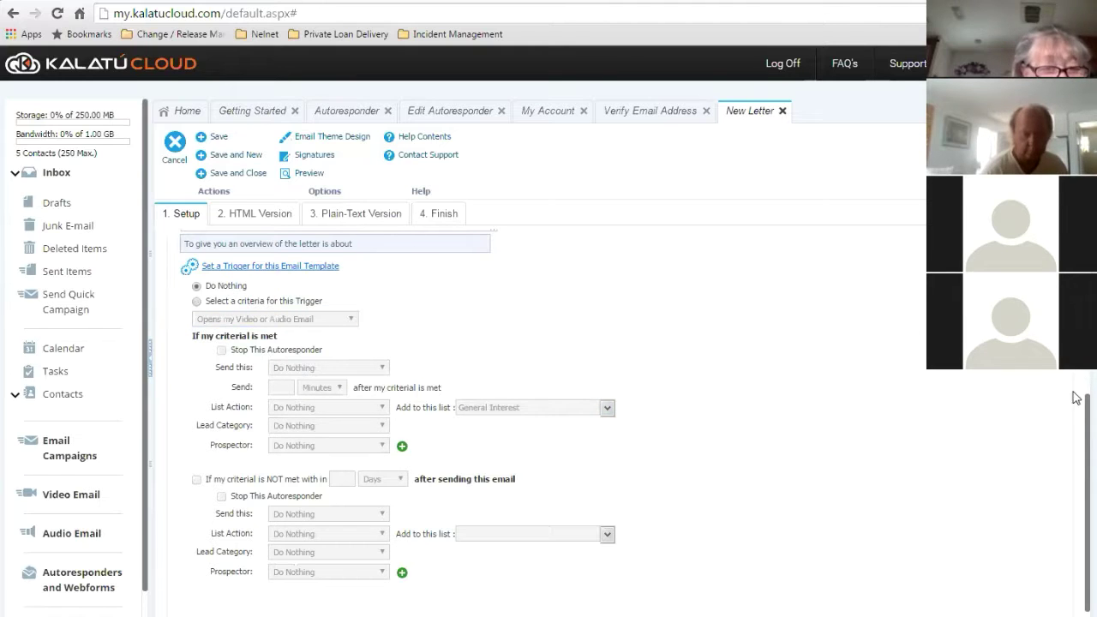
Advance from the letter setup to the HTML version and open it in the Letter Builder
scroll(1077, 415, up, 5)
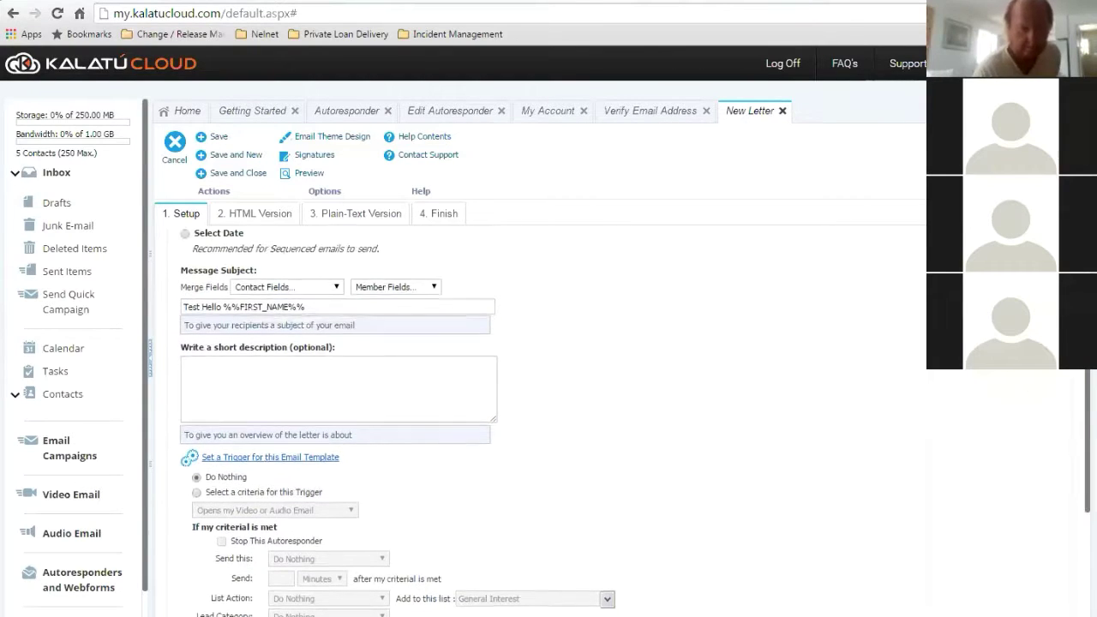
scroll(548, 386, up, 1)
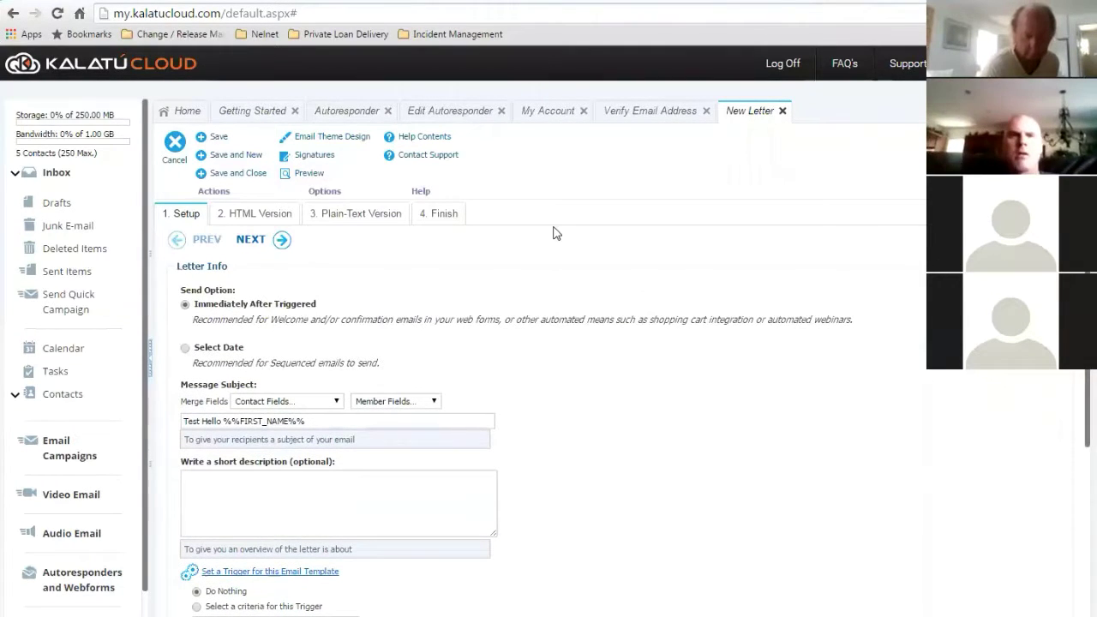
click(281, 241)
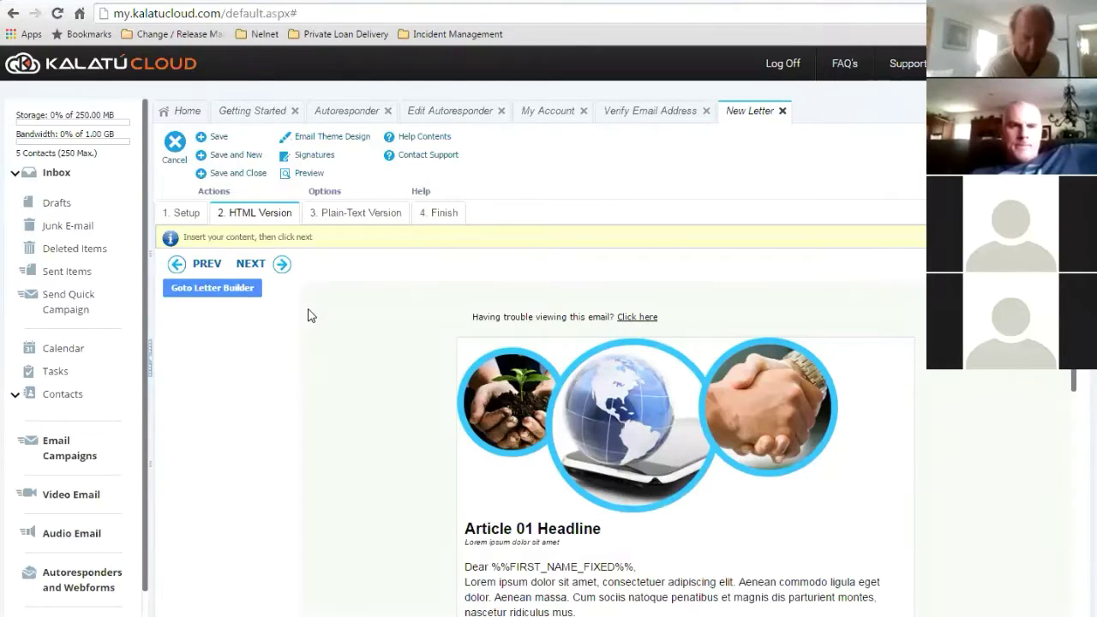
click(220, 292)
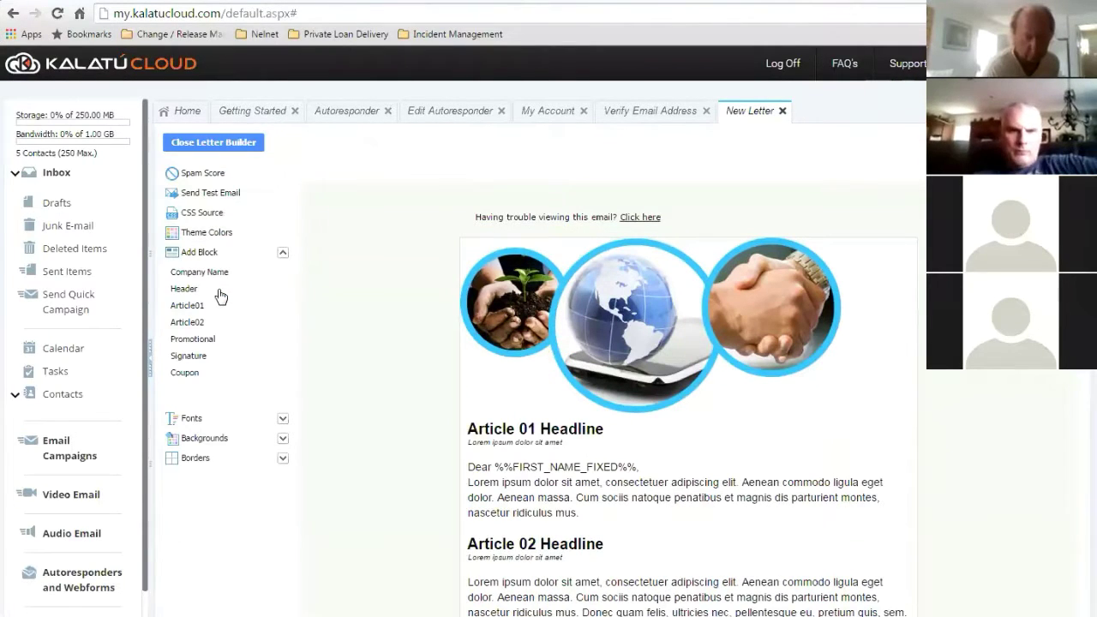
click(201, 146)
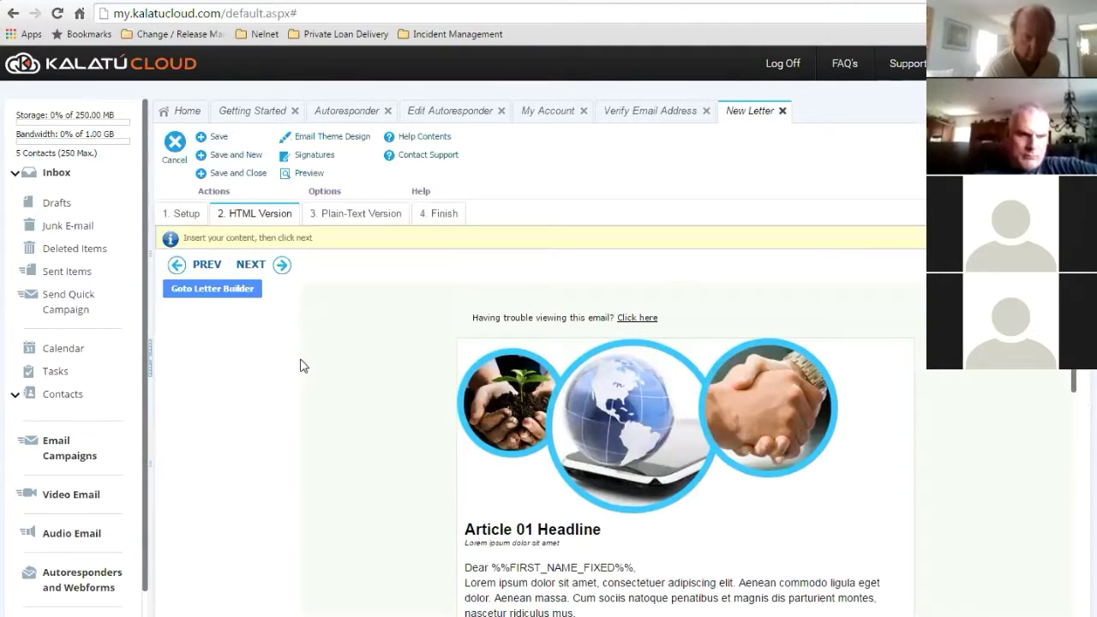
click(206, 292)
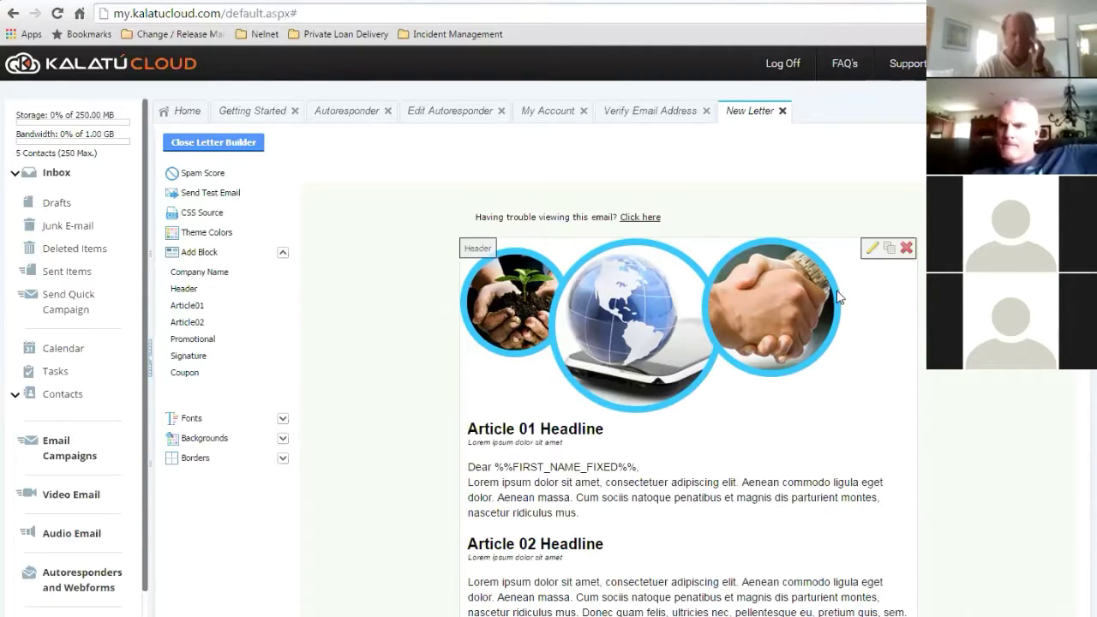
Replace the images in the Header block with the text "Autoresponder Test" and save the block
click(872, 250)
click(866, 309)
key(BackSpace)
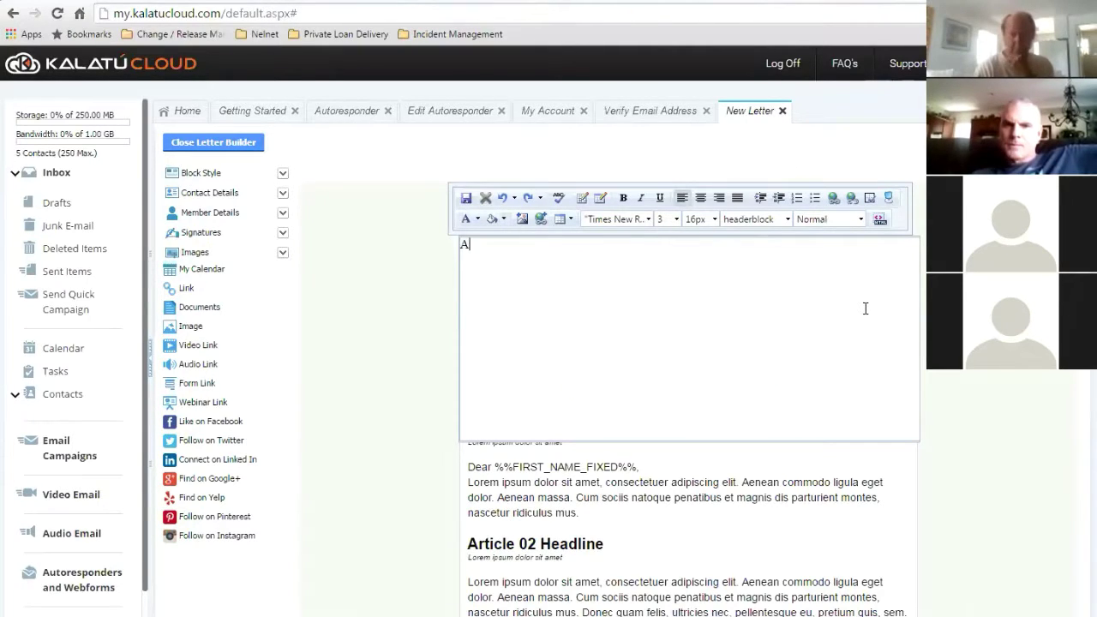
key(BackSpace)
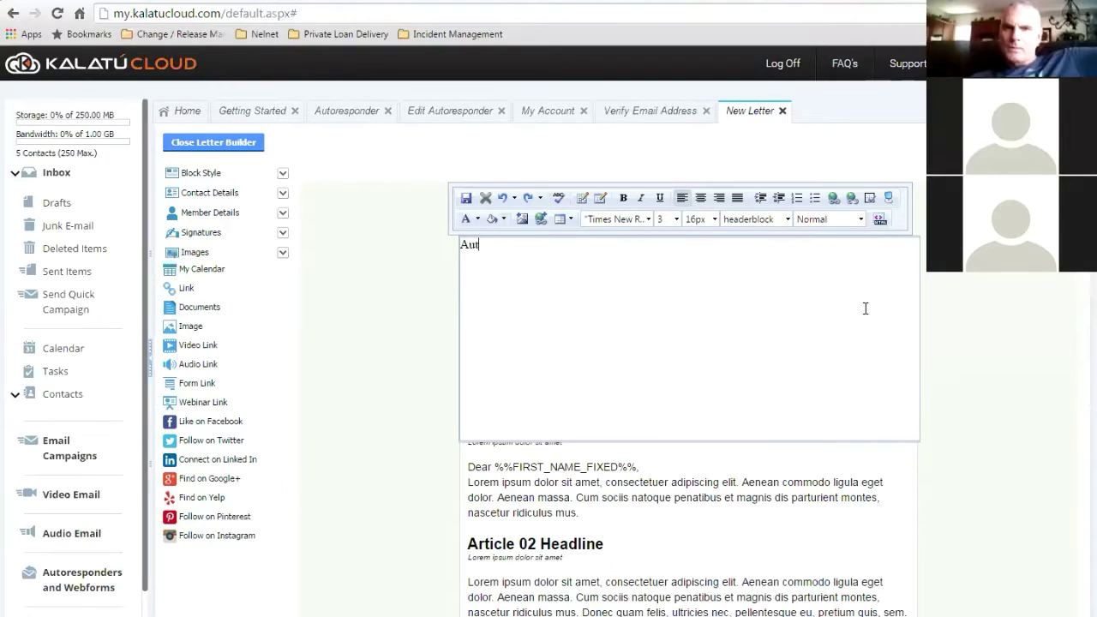
text(respon)
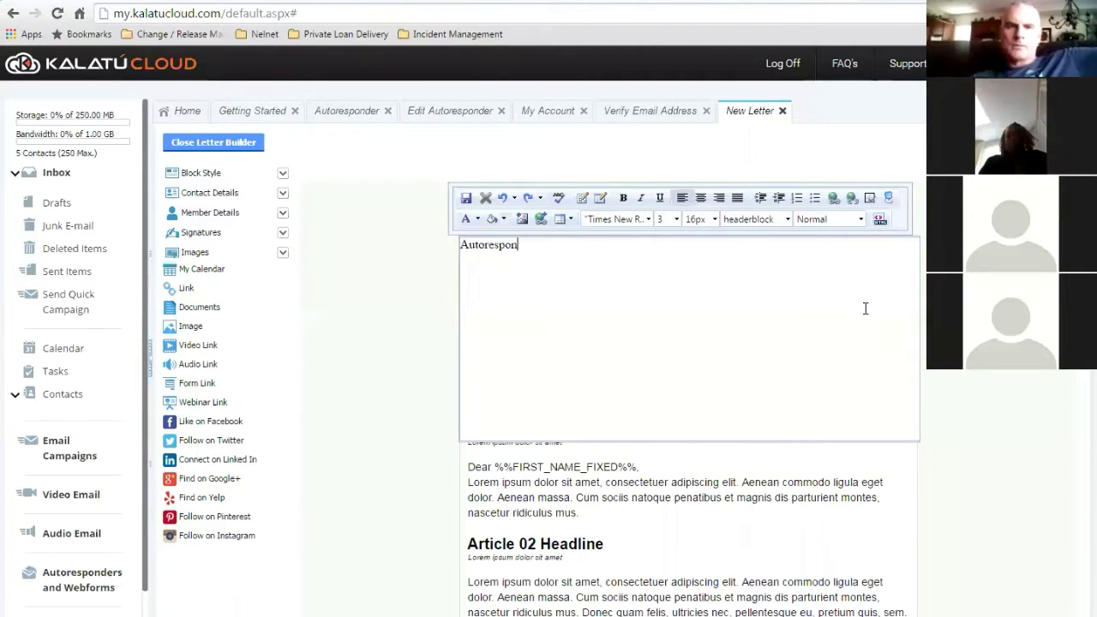
text(der Test)
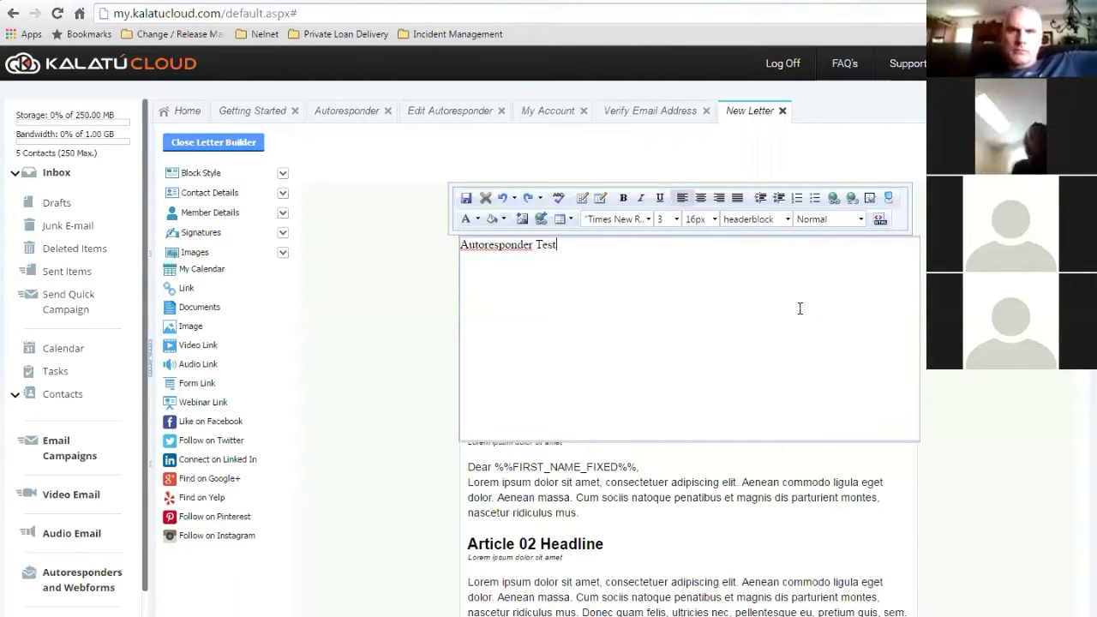
click(466, 199)
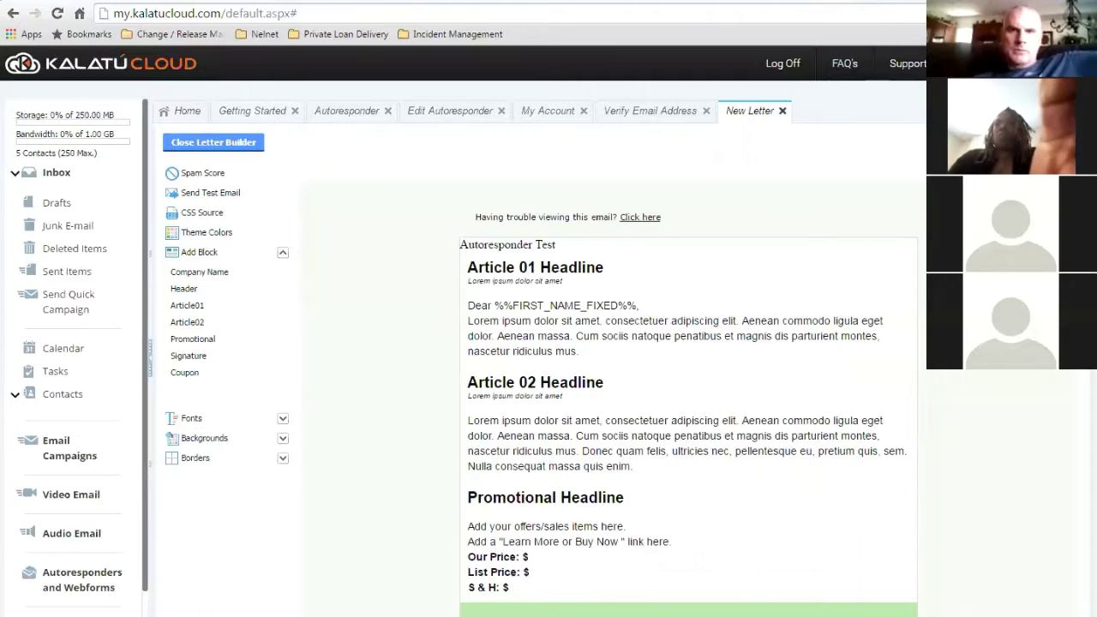
Delete the Coupon, Signature, Promotional and Article02 blocks from the letter
scroll(651, 344, down, 5)
scroll(651, 344, up, 1)
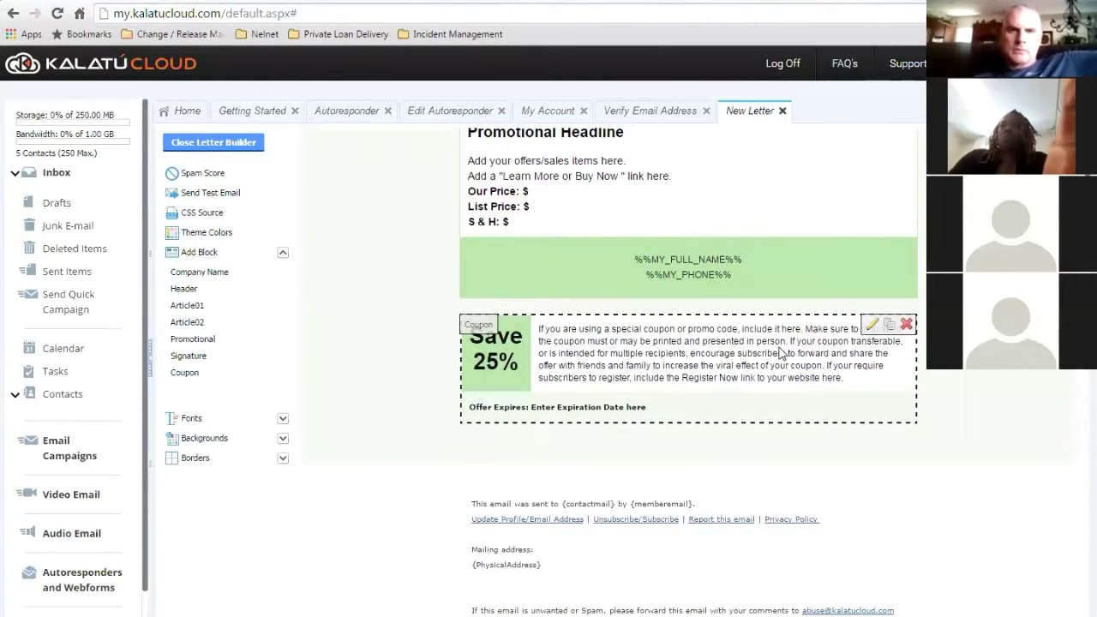
click(905, 326)
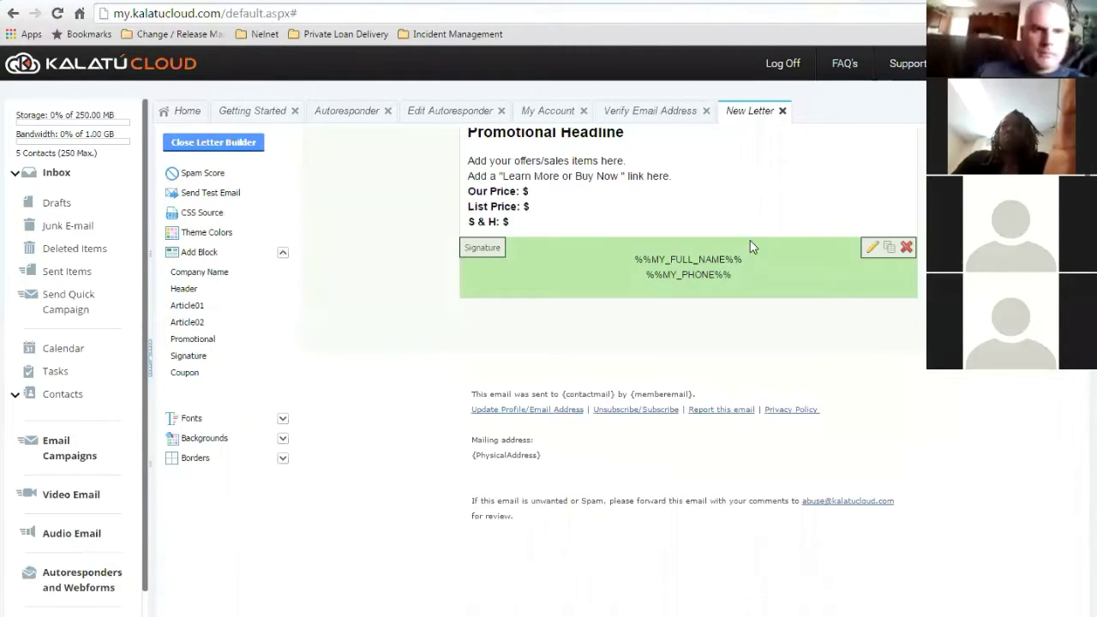
click(906, 247)
scroll(849, 454, up, 3)
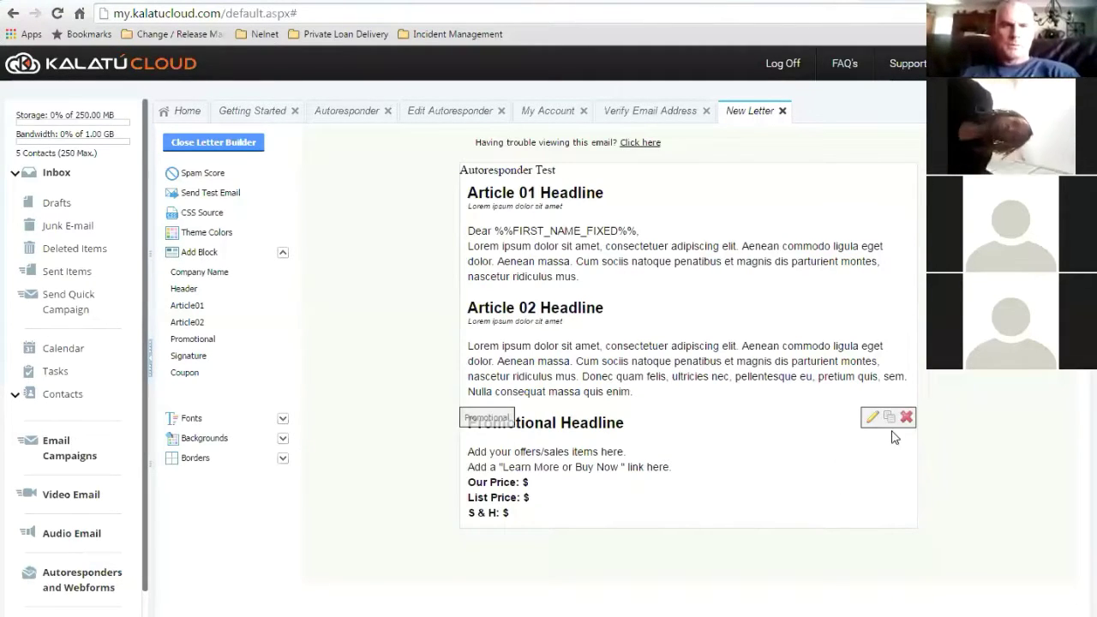
click(906, 419)
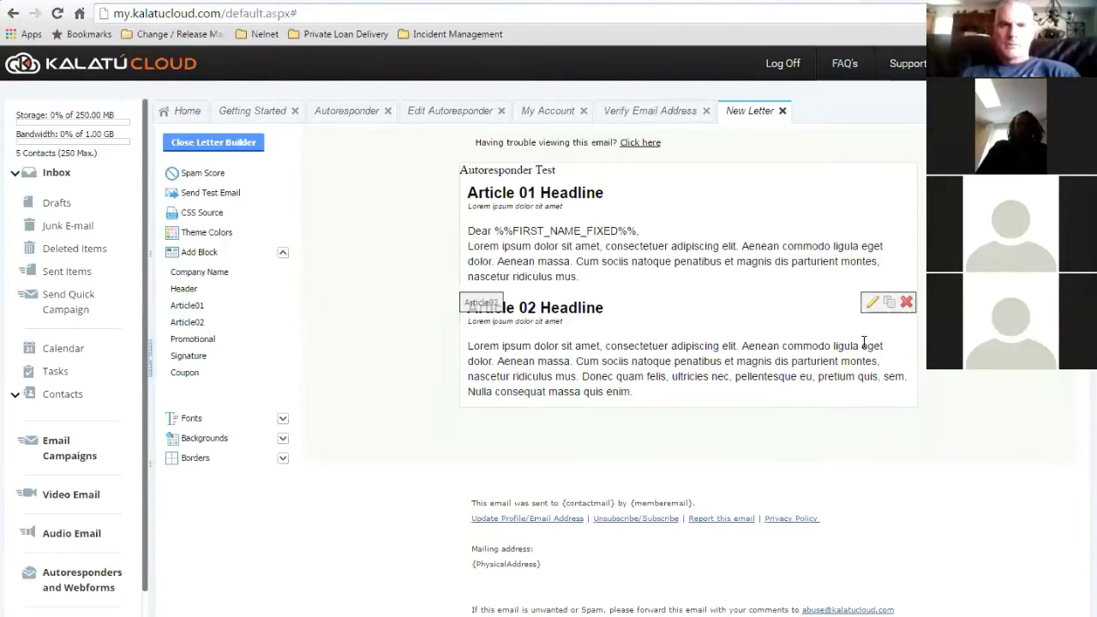
click(906, 303)
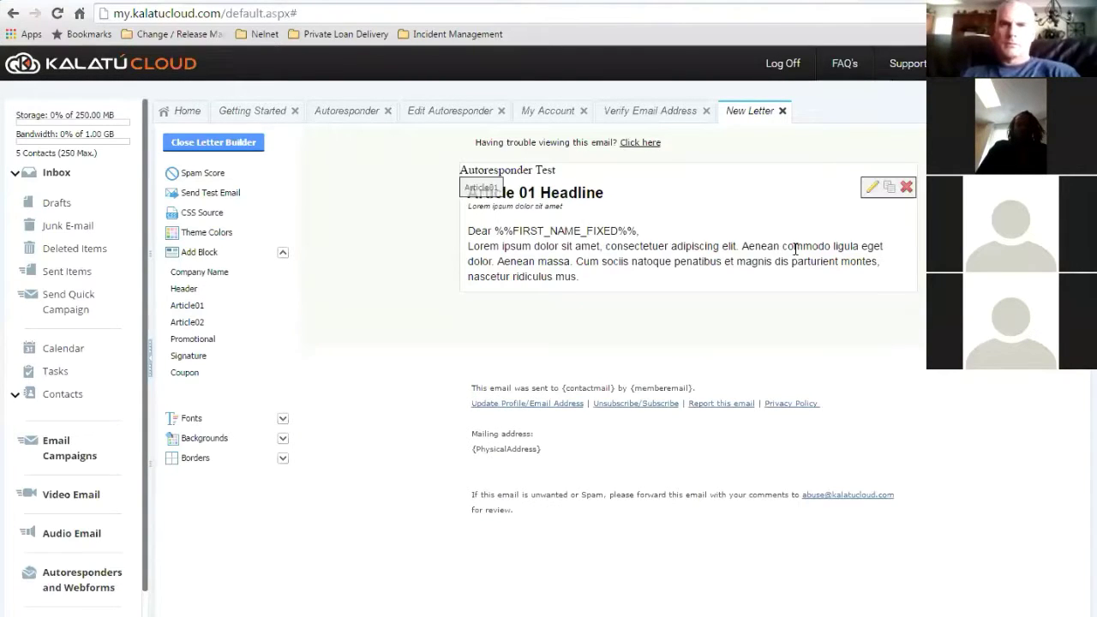
Replace all the text in the Article01 block with "Welcome to Kalatu Cloud!" and save the block
click(872, 186)
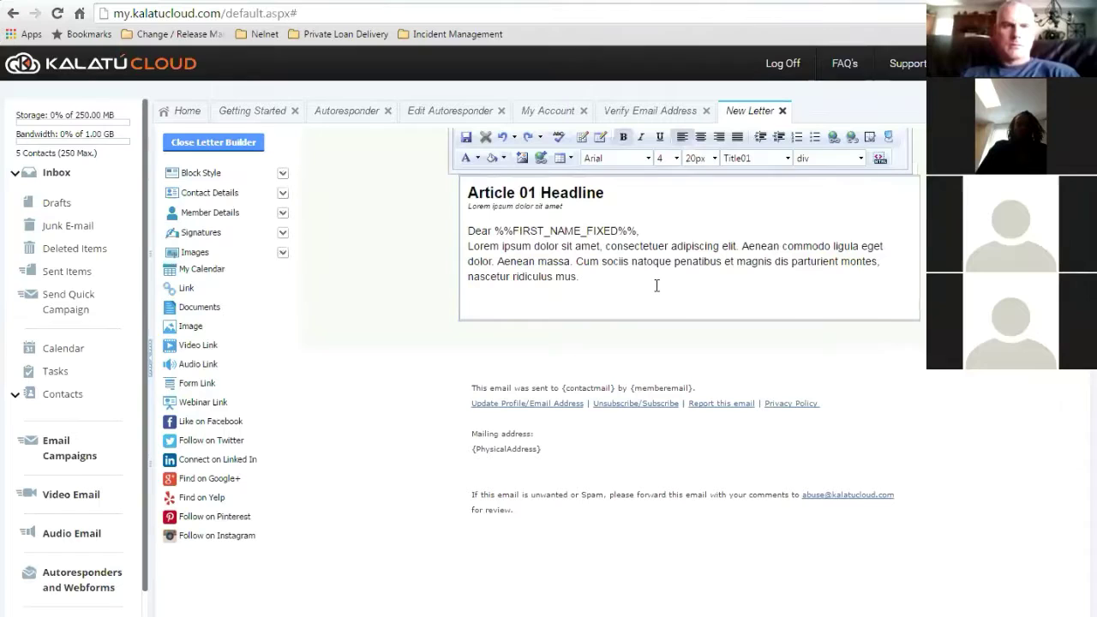
drag(653, 280, 456, 189)
text(We)
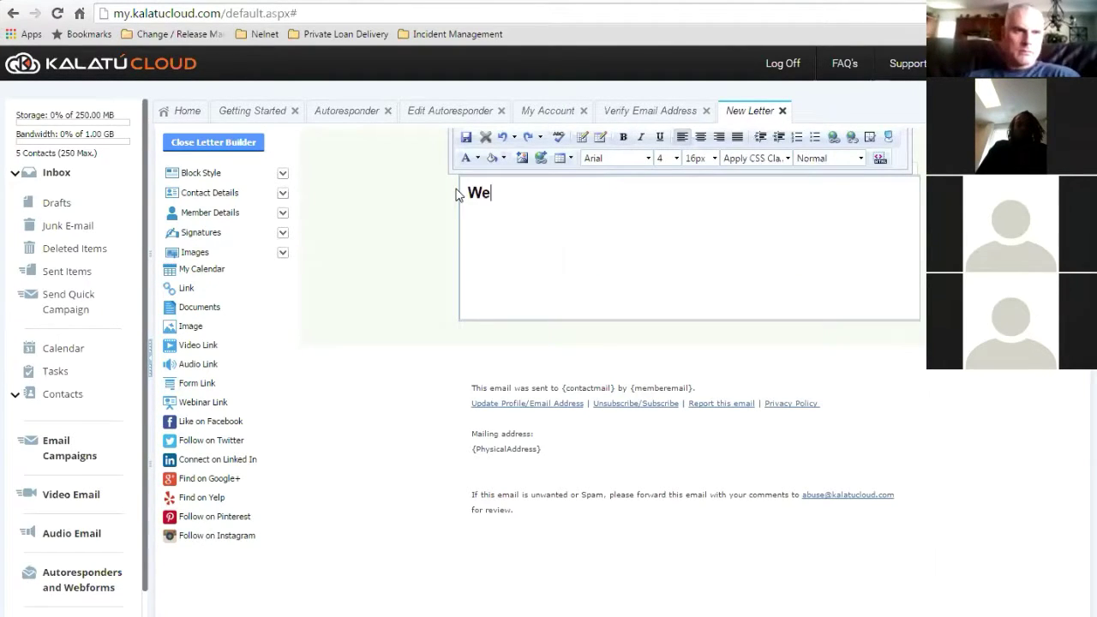
text(som)
key(BackSpace)
key(BackSpace)
key(BackSpace)
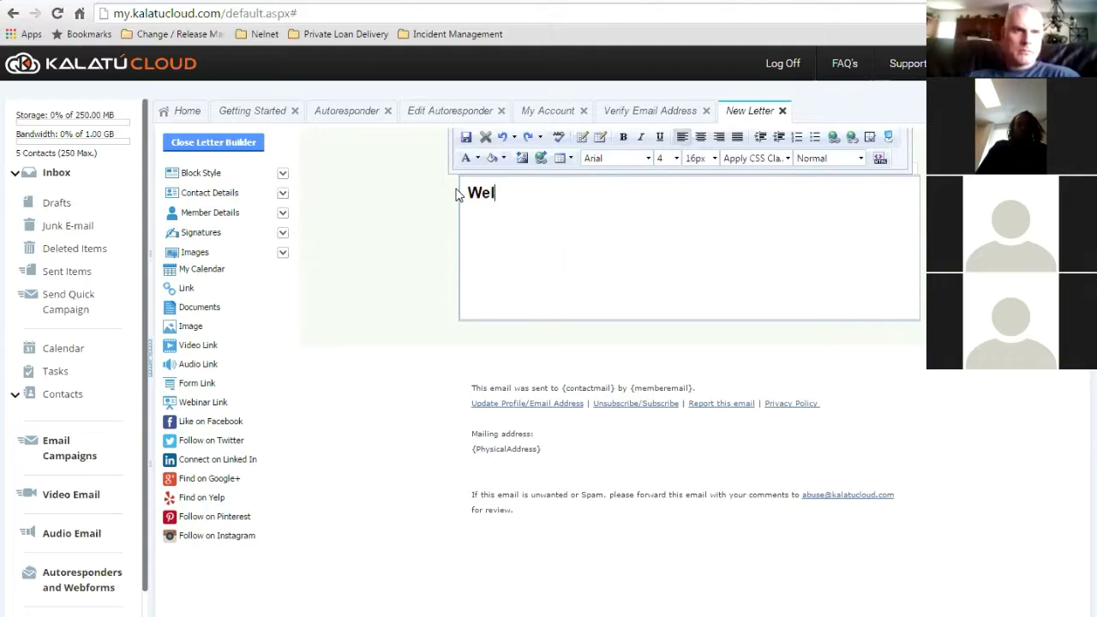
text(cmo to)
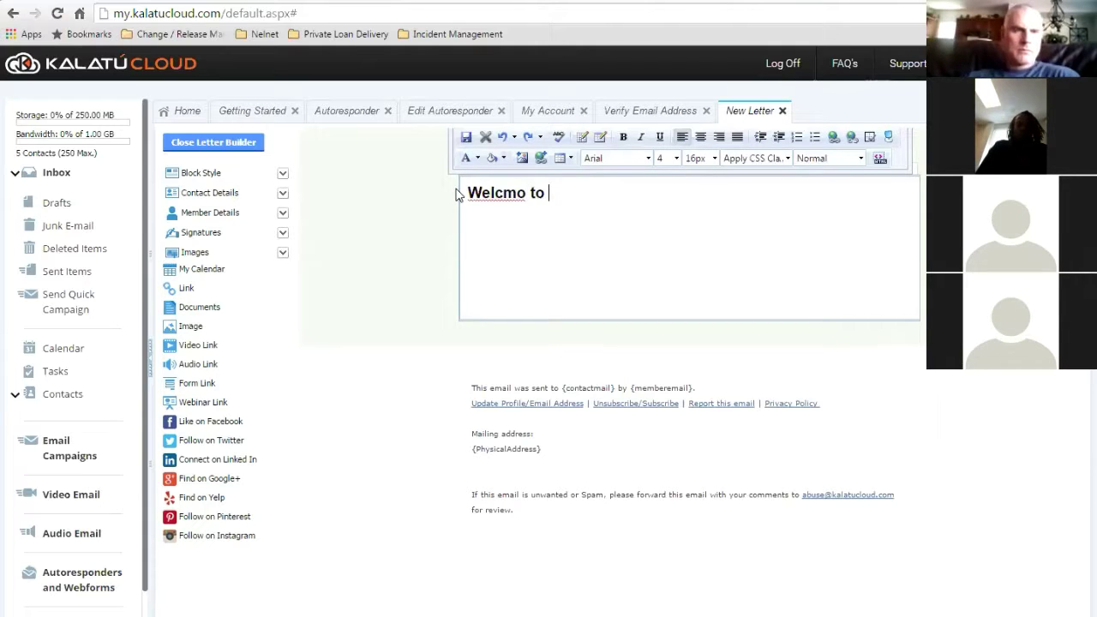
key(BackSpace)
text(e to)
key(BackSpace)
key(BackSpace)
key(BackSpace)
key(BackSpace)
text(ome to )
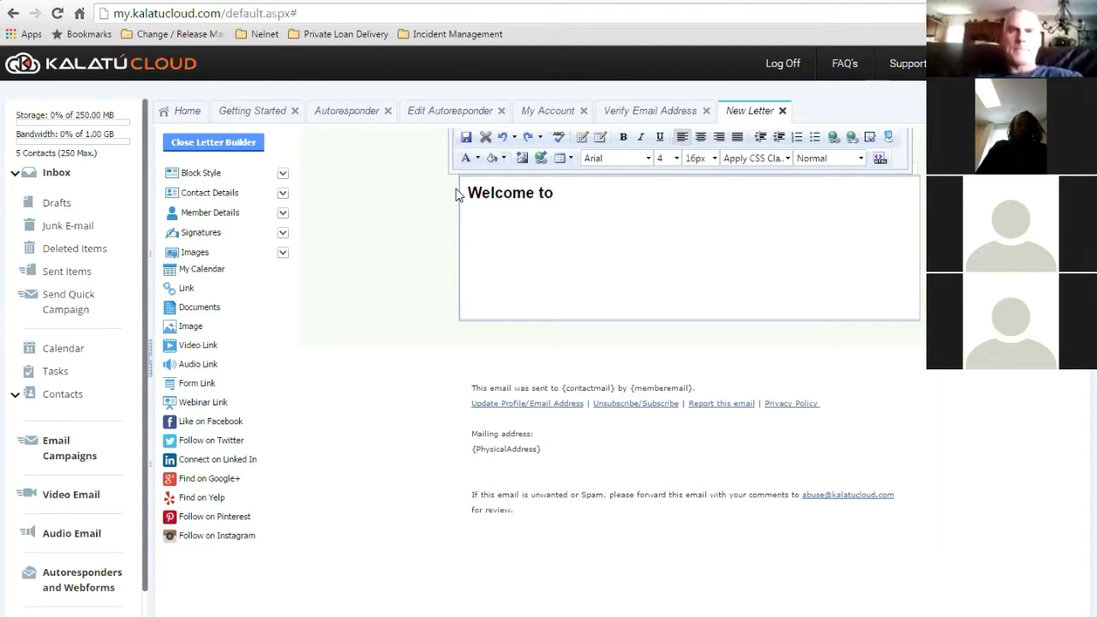
text(Kal)
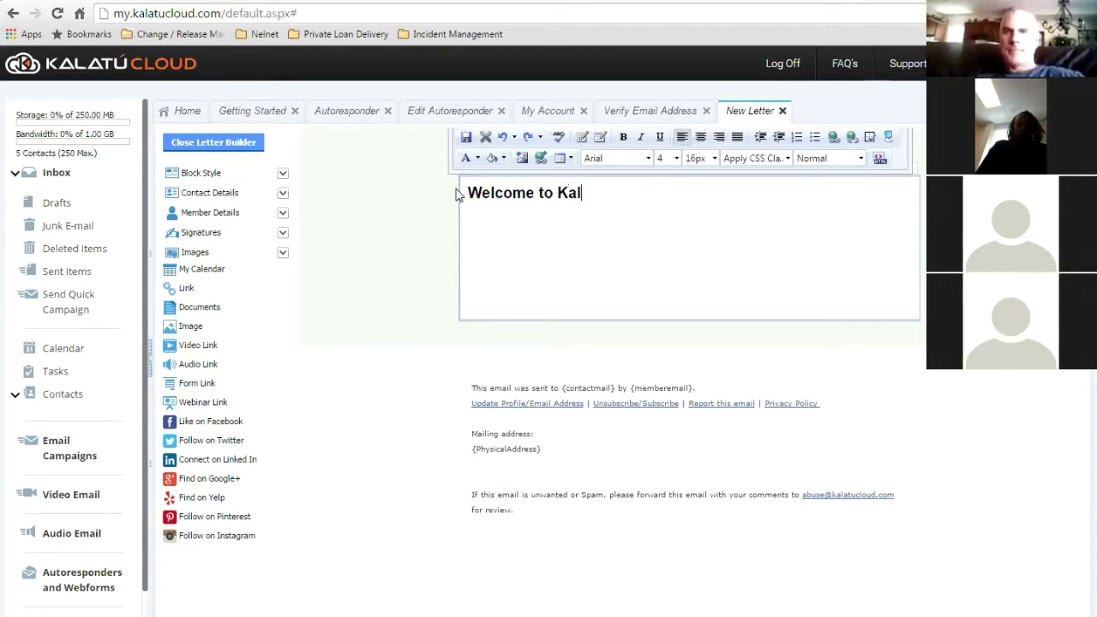
text(atu Cou)
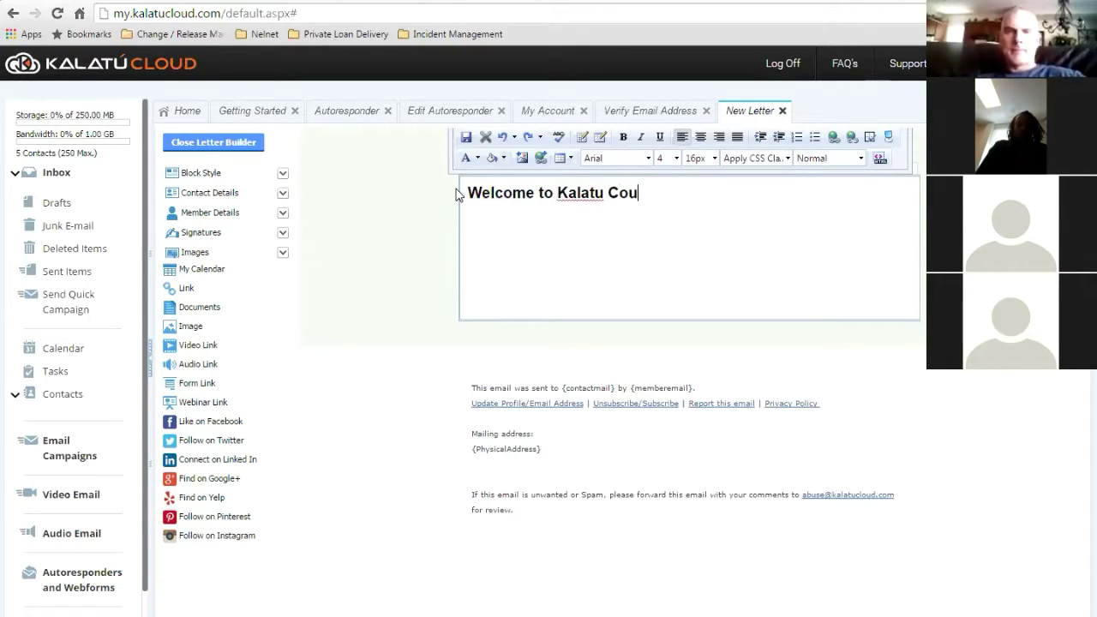
key(BackSpace)
key(BackSpace)
text(loud!)
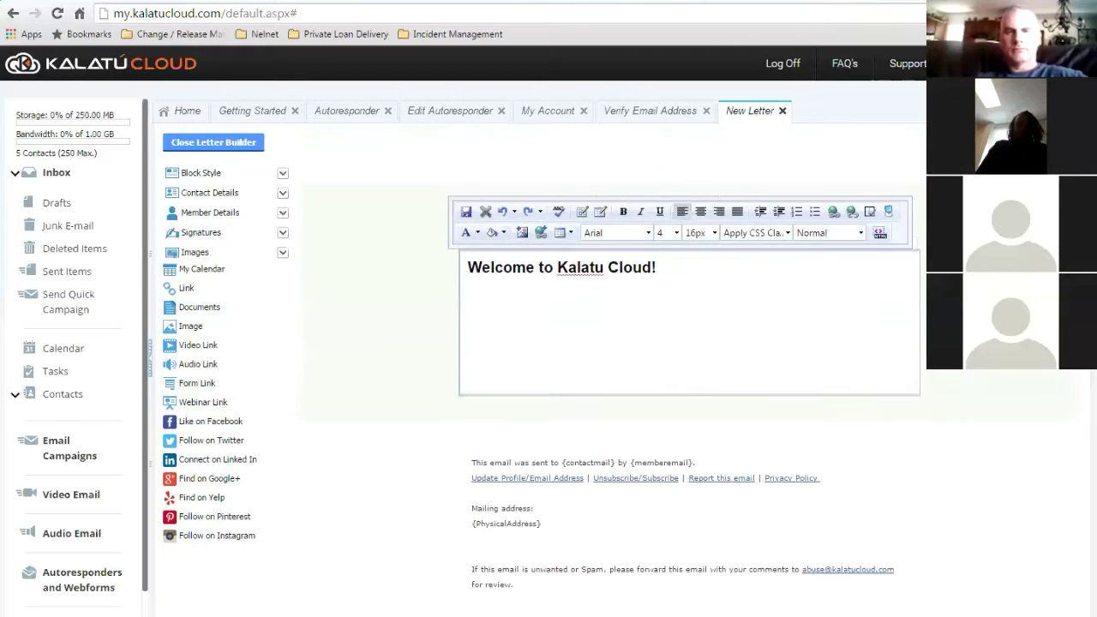
click(467, 213)
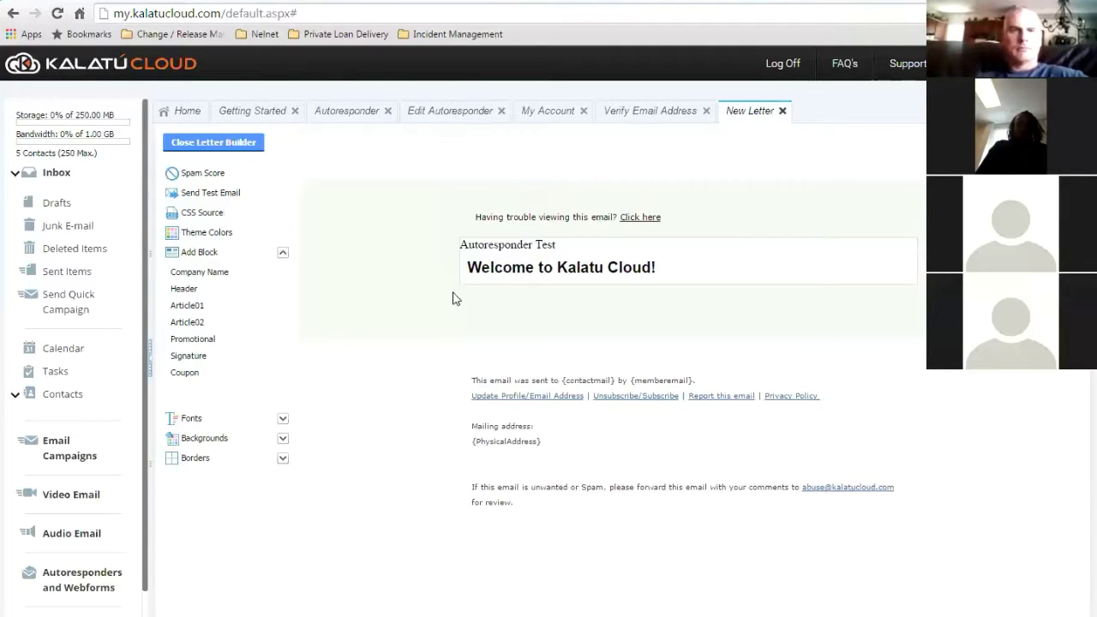
Close the Letter Builder and advance the letter through the plain-text version to the final summary
click(216, 144)
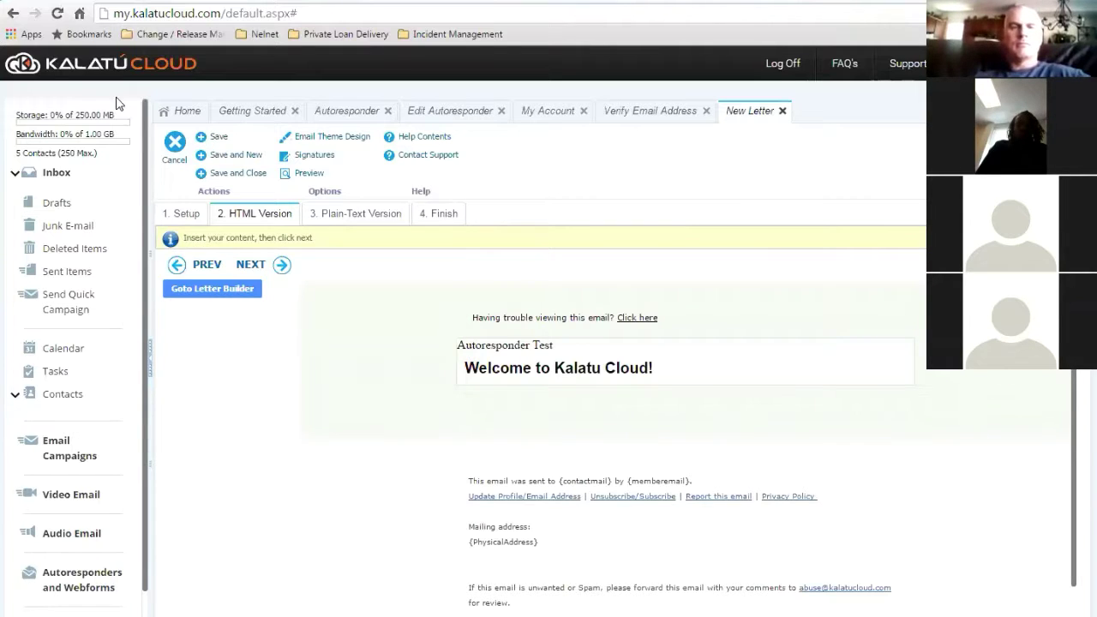
click(264, 268)
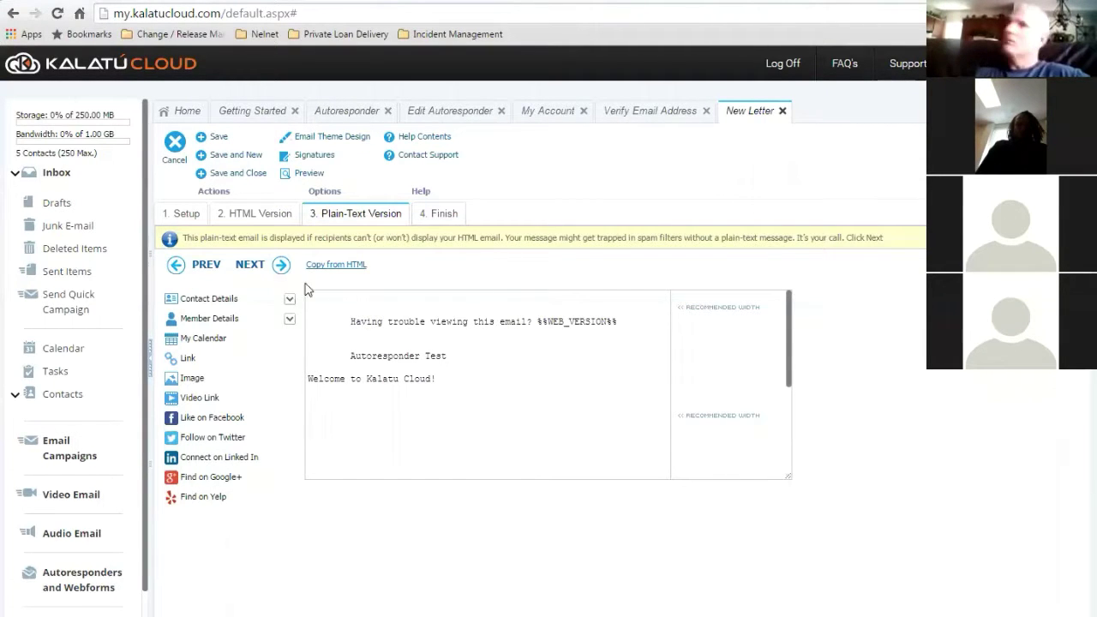
click(279, 268)
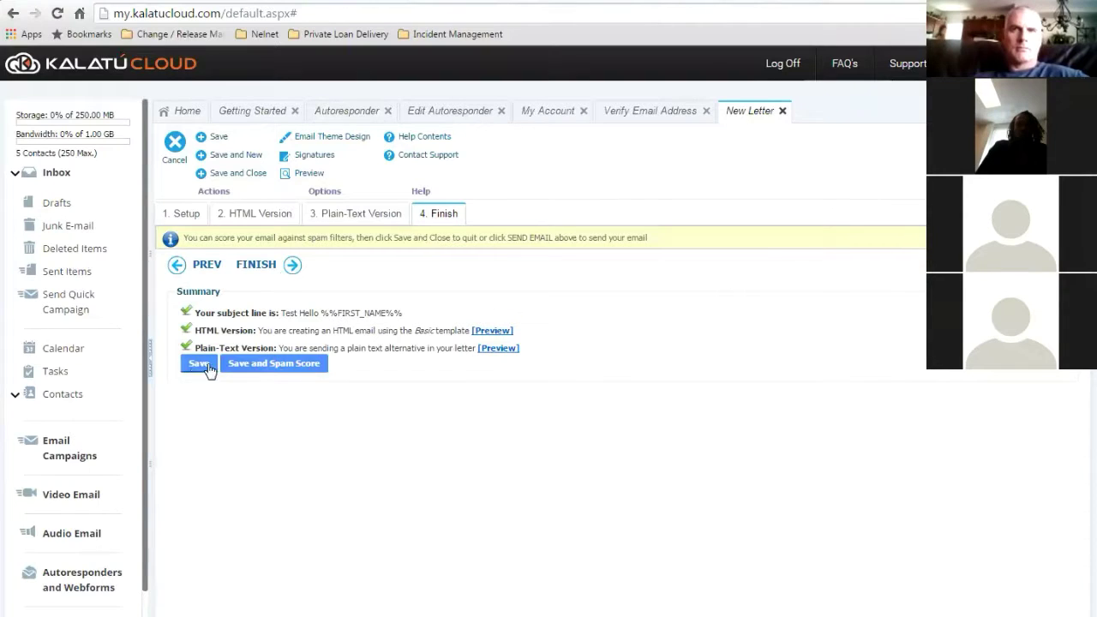
Save the letter with a spam score and finish it, returning to the autoresponder's settings
click(281, 365)
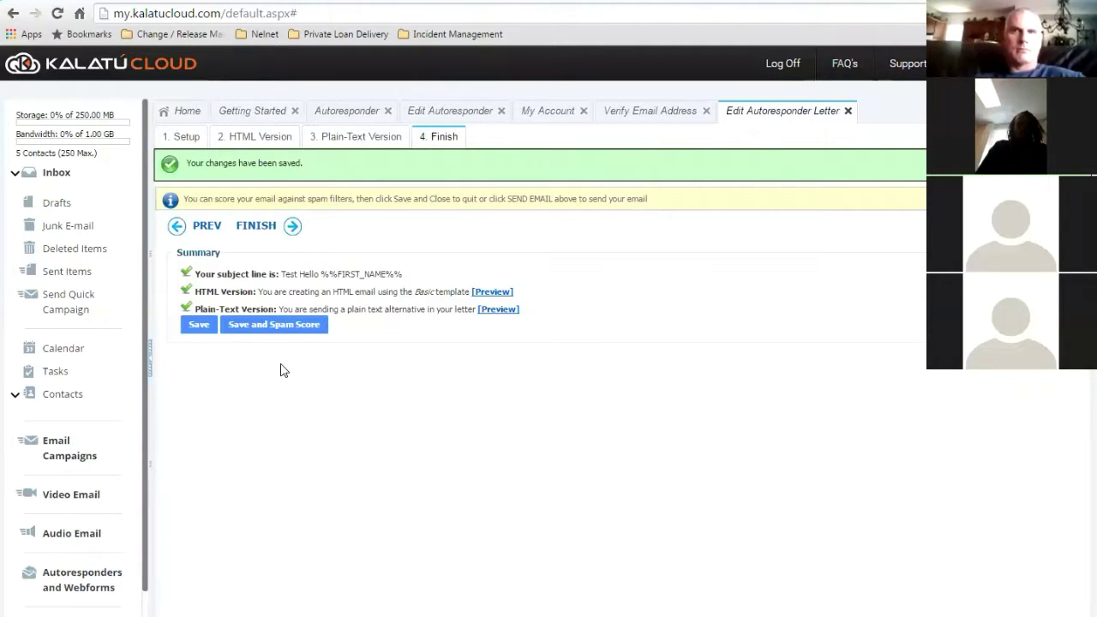
click(280, 327)
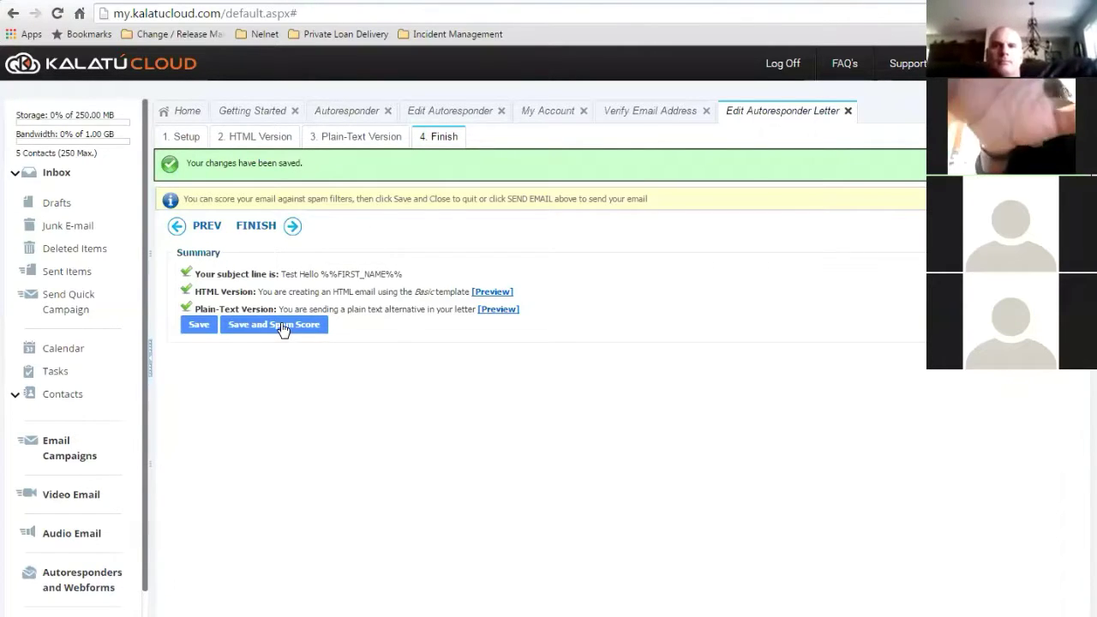
click(248, 230)
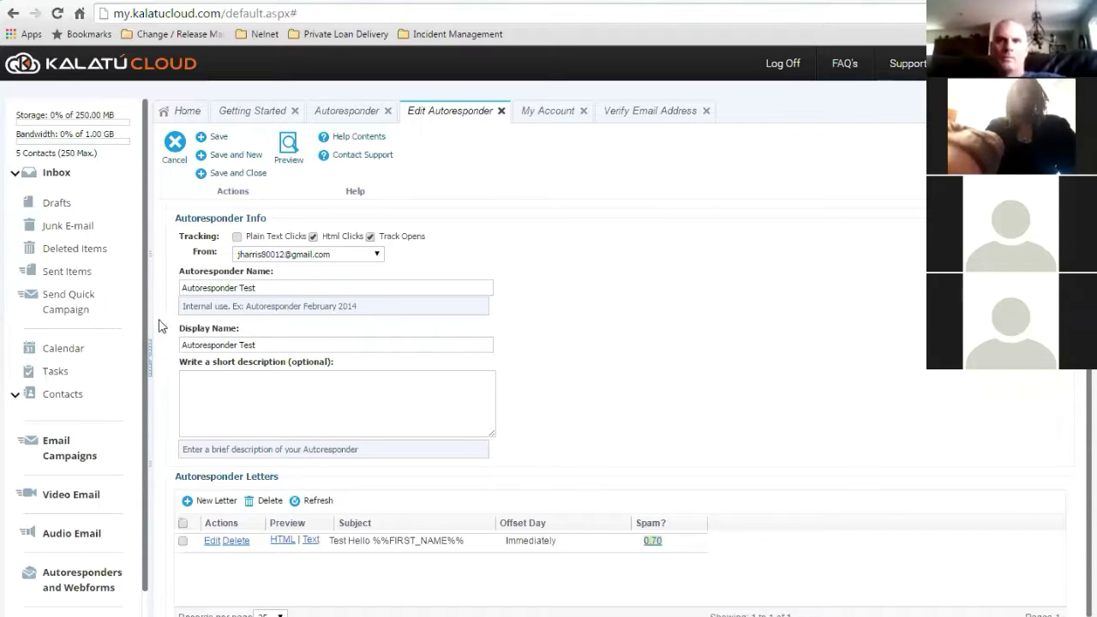
Start creating a new web form from the Autoresponder dashboard
click(351, 111)
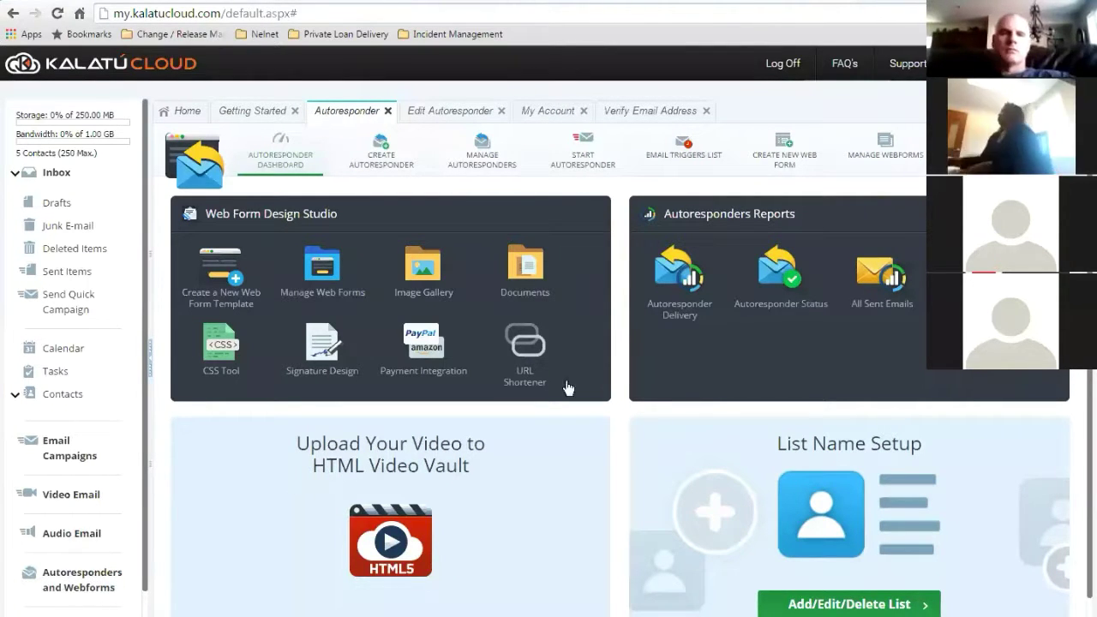
click(787, 154)
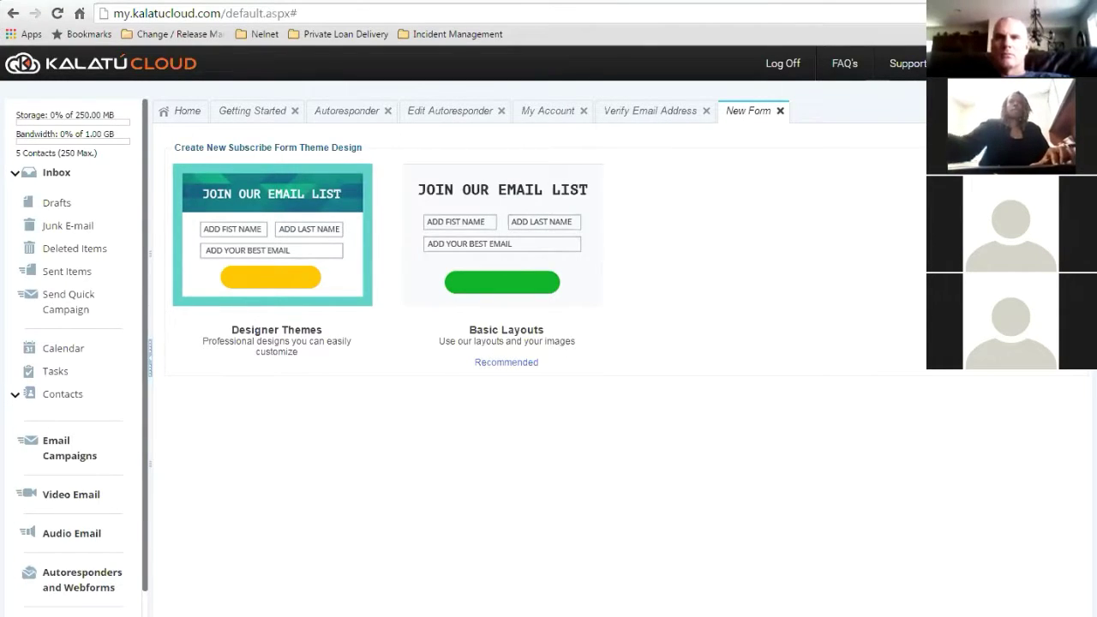
key(ctrl+t)
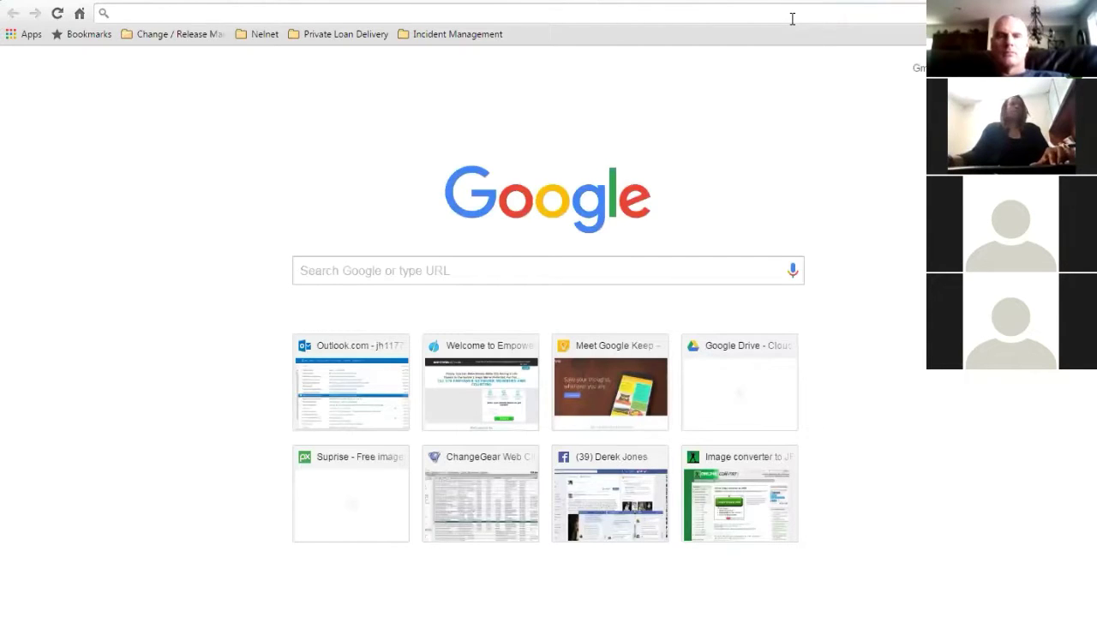
text(www)
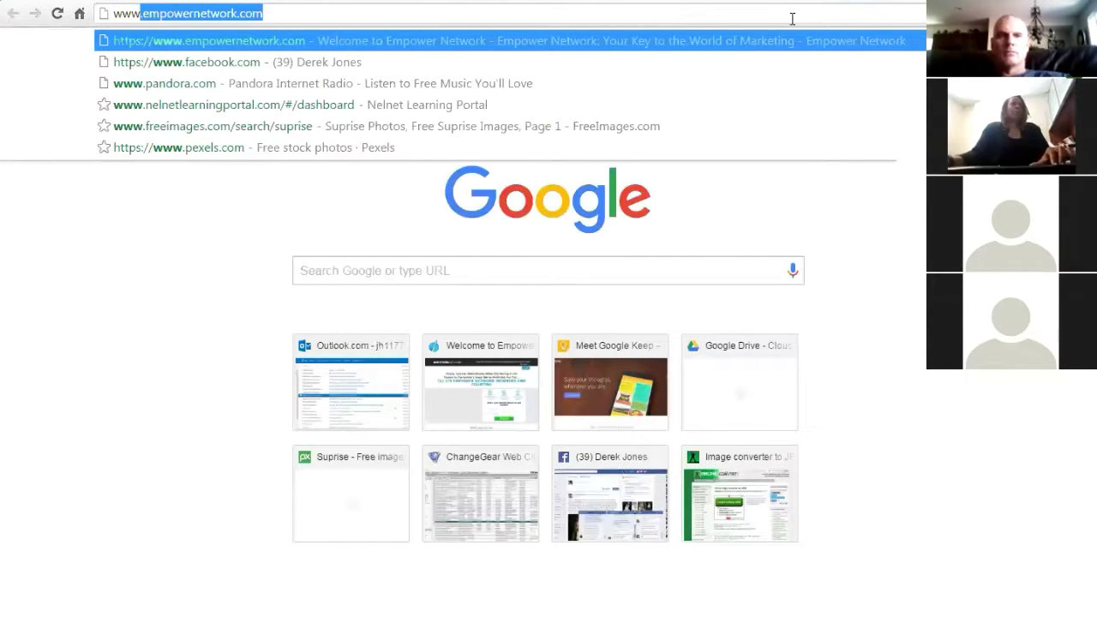
text(.empowernetwork.com)
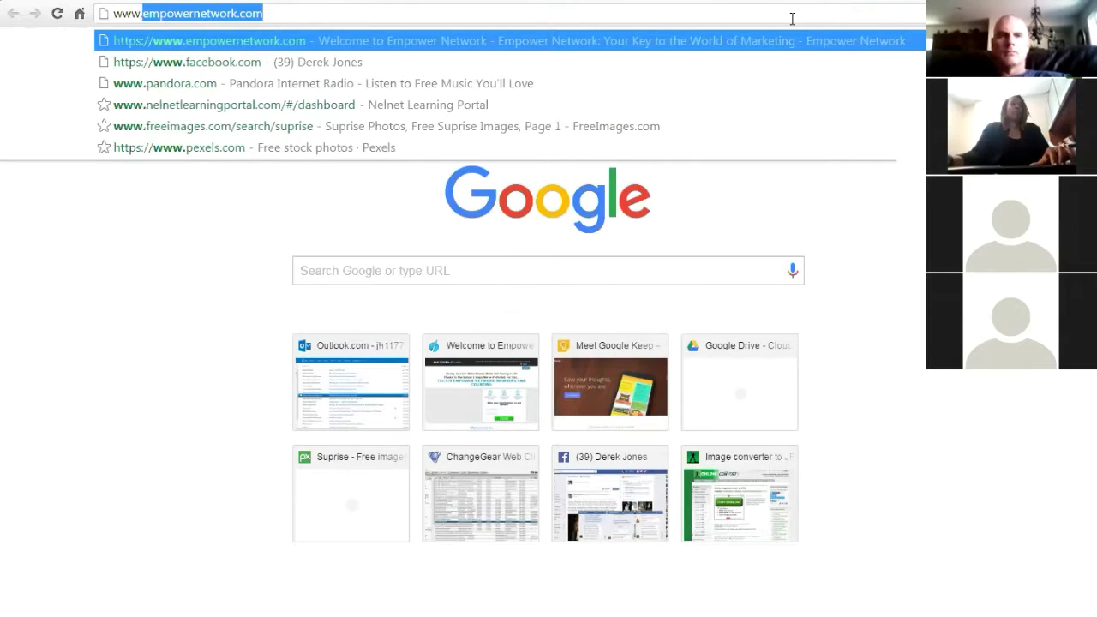
key(Down)
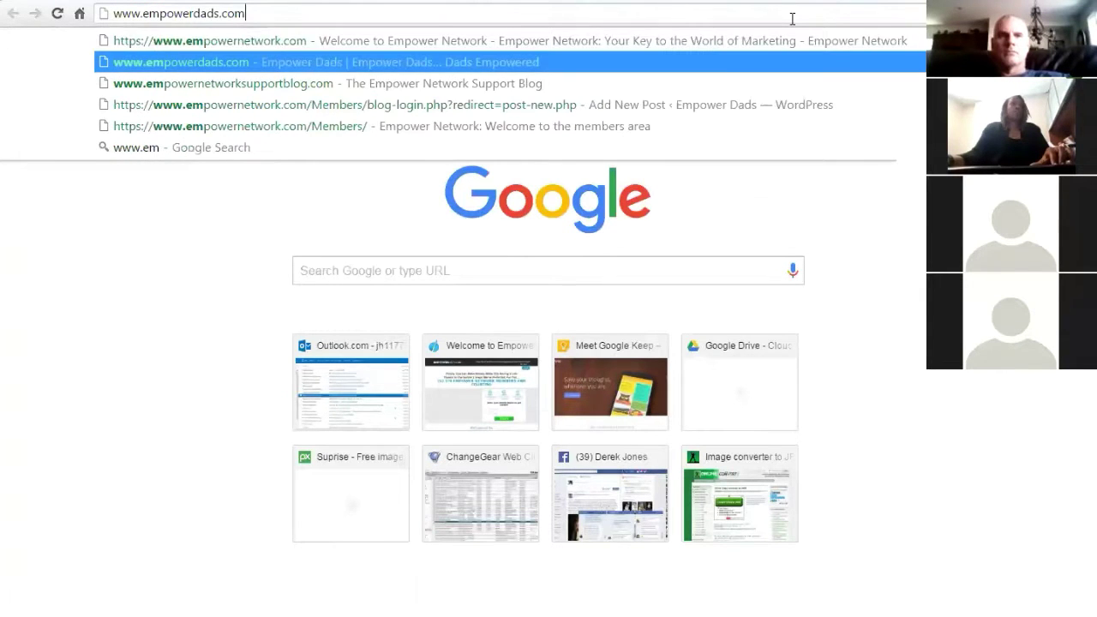
key(Return)
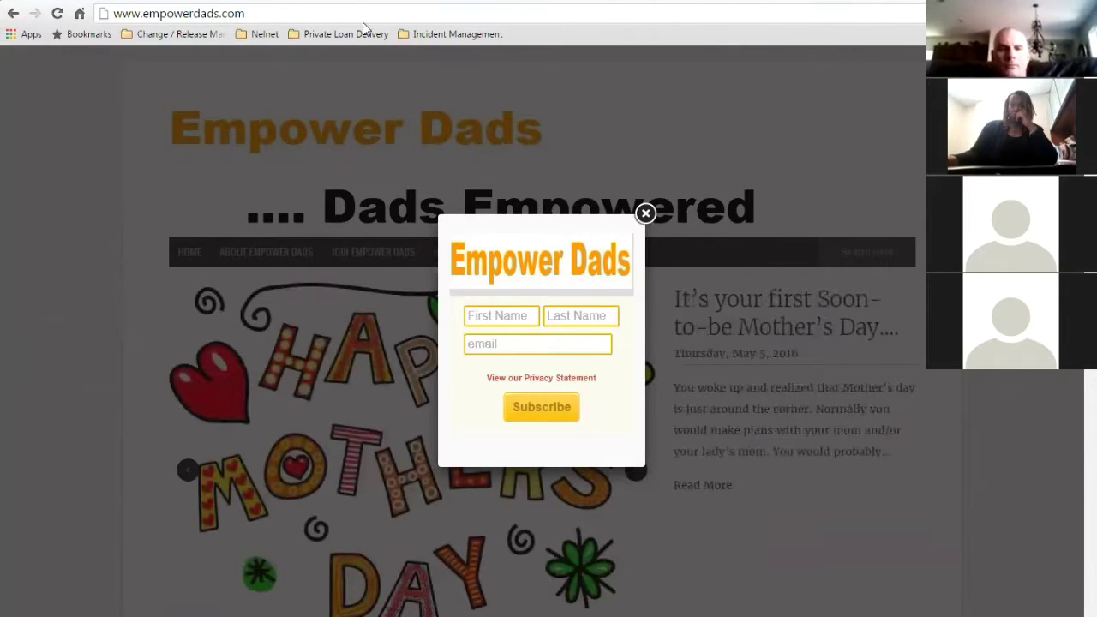
click(105, 2)
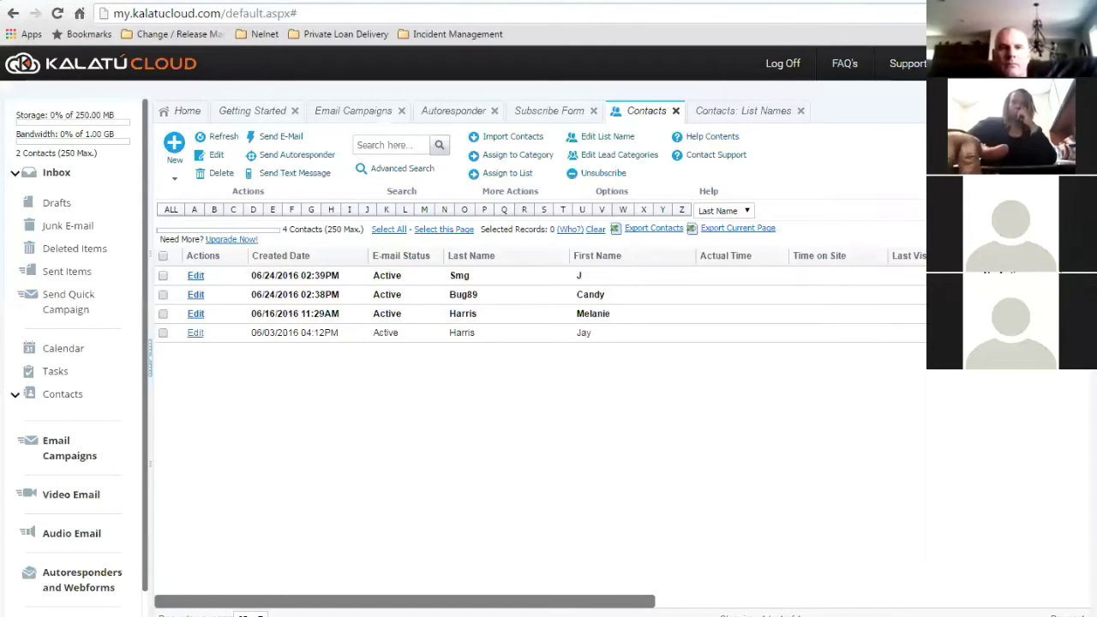
click(794, 1)
click(797, 2)
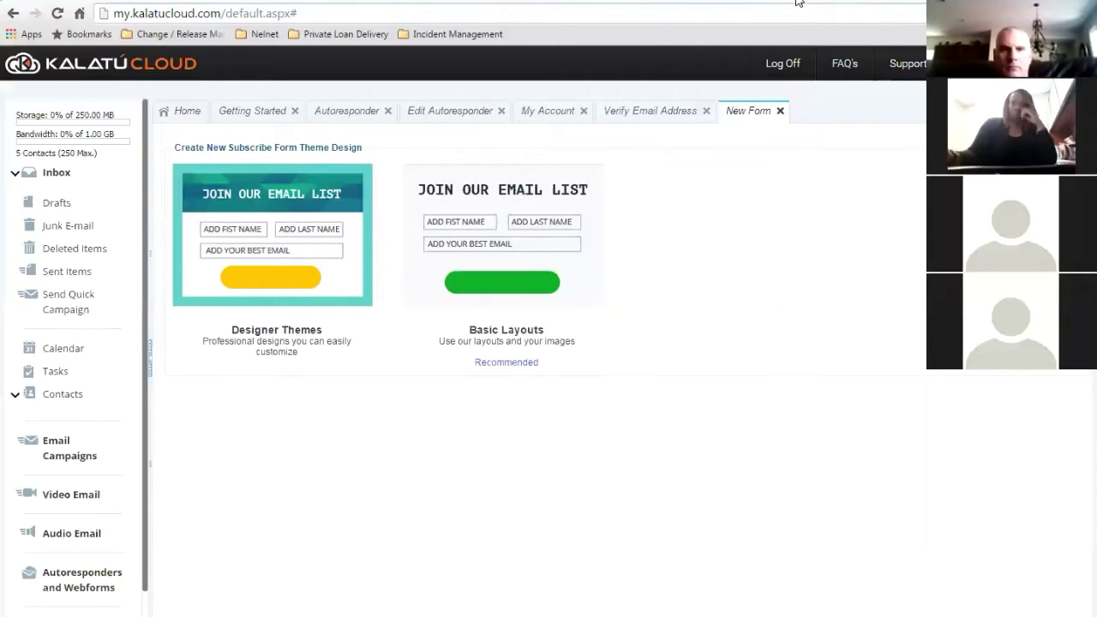
Browse the Designer Themes categories for the new form and select template 014-001-007 from the Restaurant category
click(255, 269)
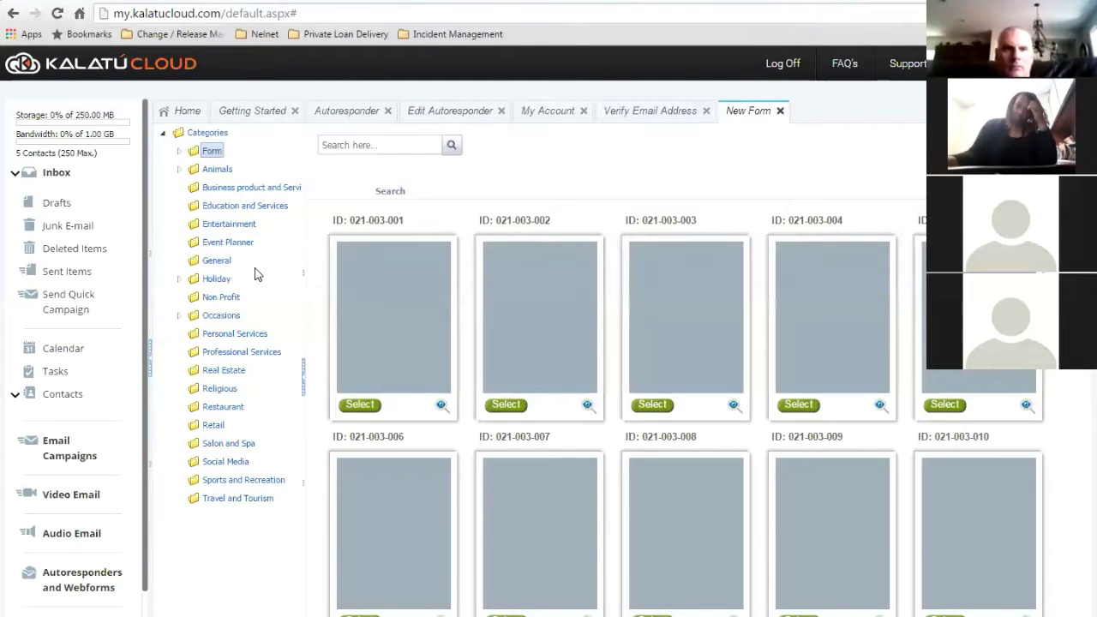
click(13, 13)
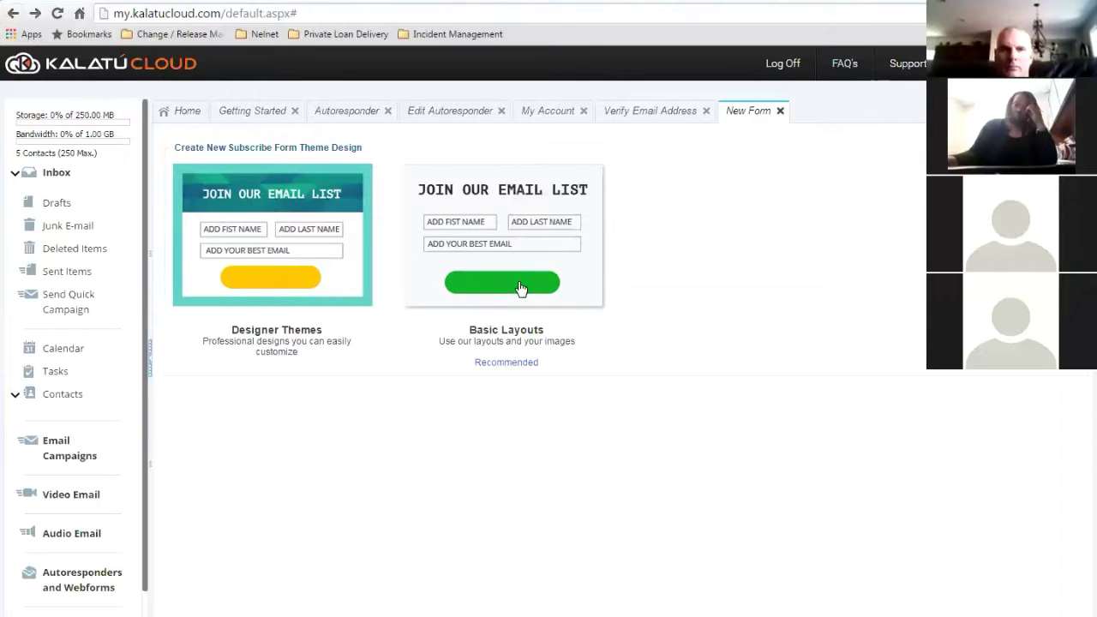
click(271, 286)
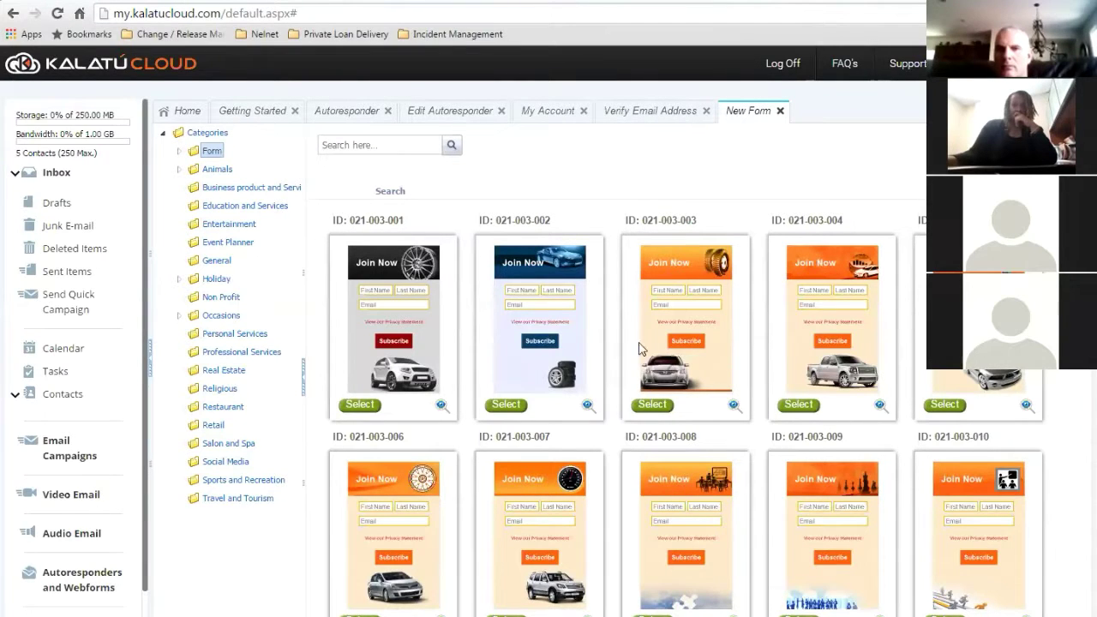
click(216, 246)
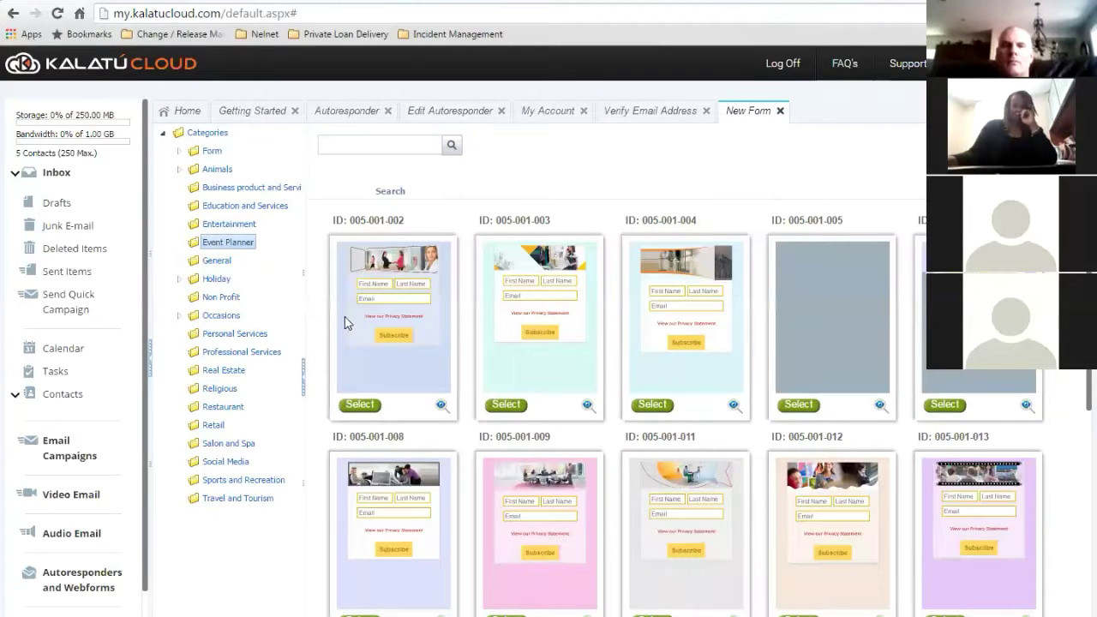
click(224, 407)
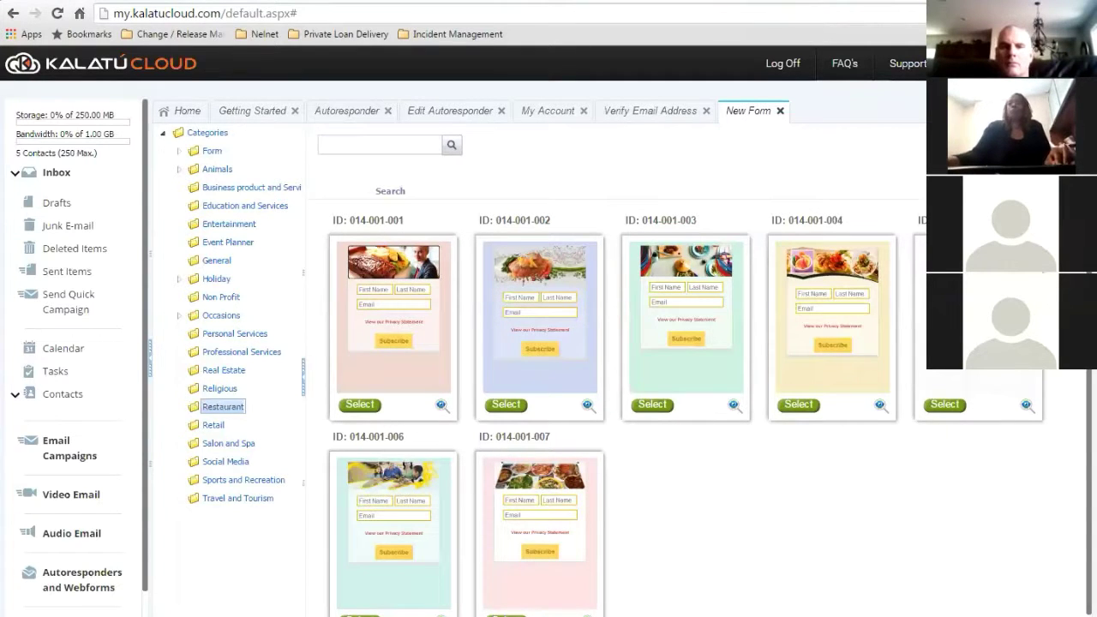
click(506, 614)
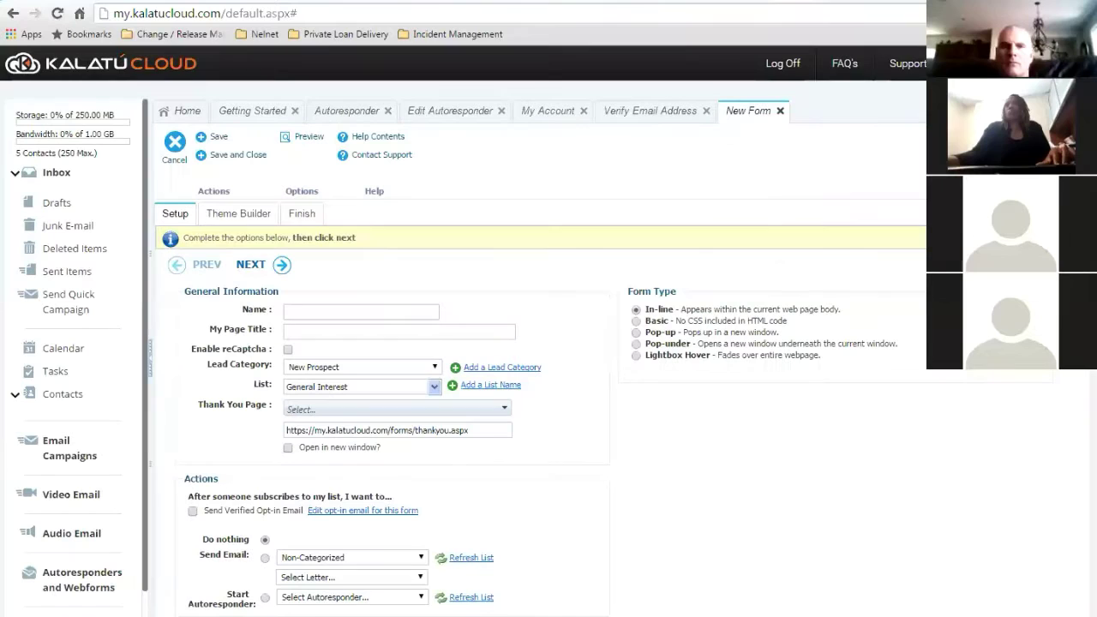
Name the new web form "Restaurant" in its general information
click(337, 313)
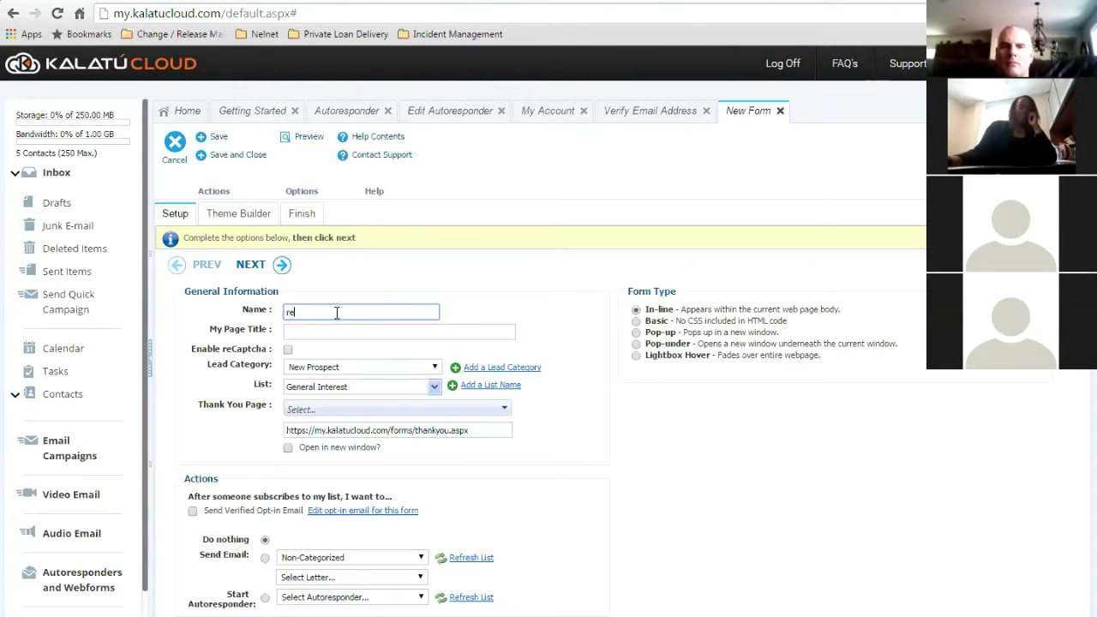
text(restaurant)
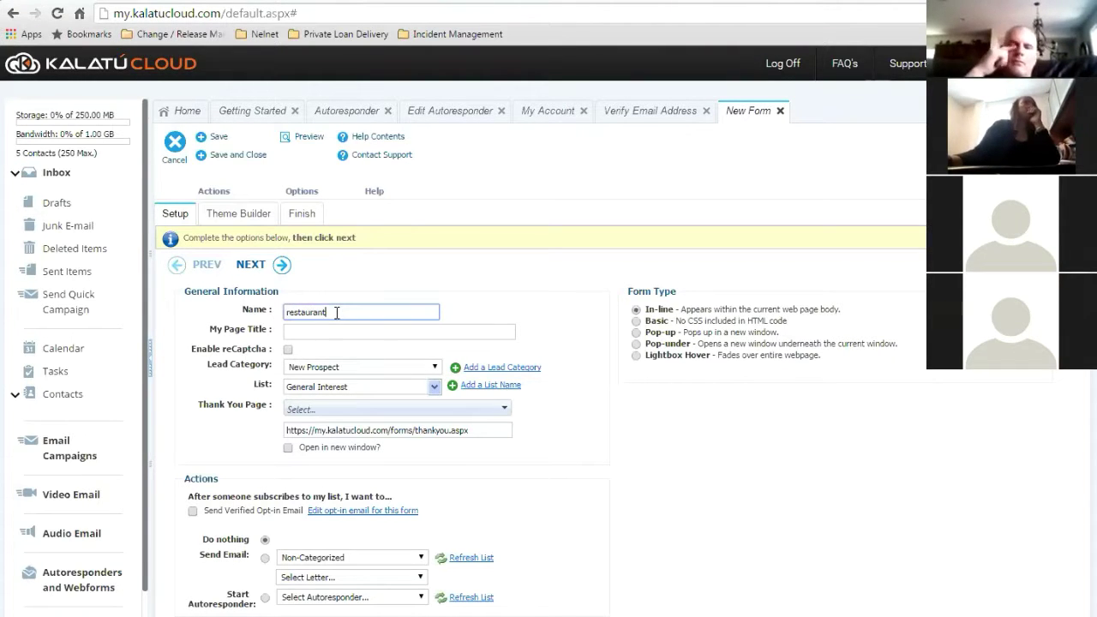
key(Left)
key(Left)
key(Left)
key(Left)
key(Left)
key(Left)
key(Left)
key(Left)
key(Left)
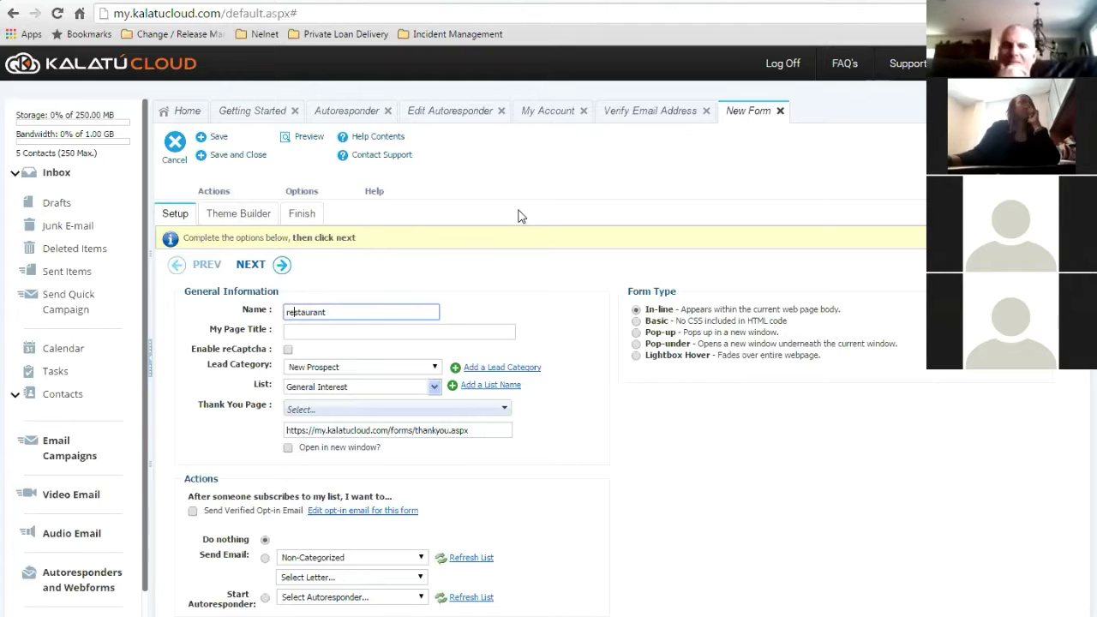
key(BackSpace)
text(R)
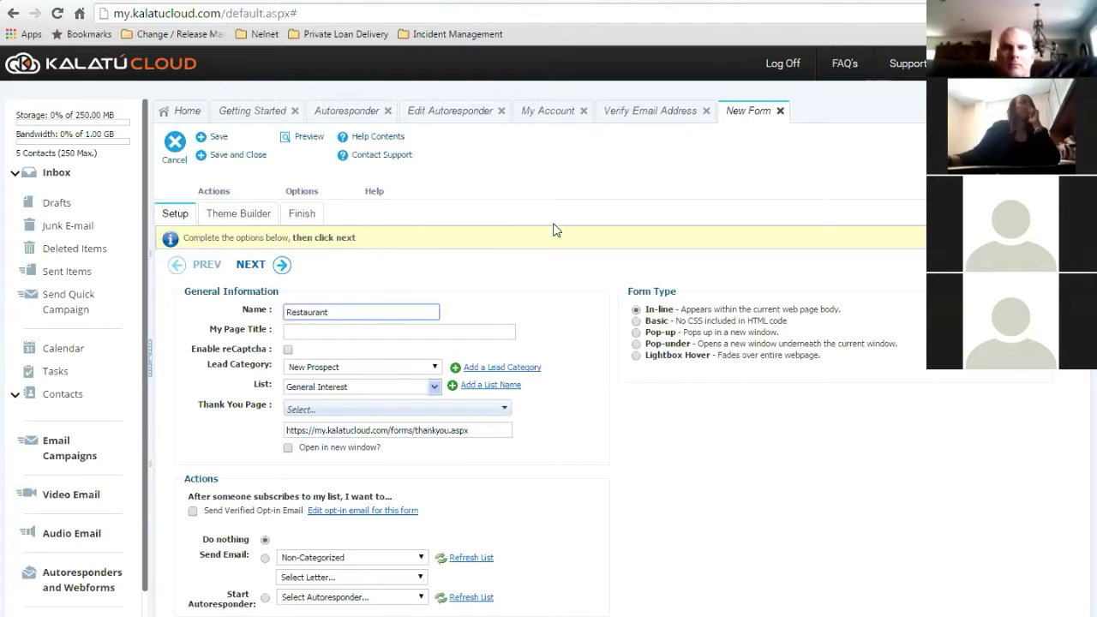
Set the form's page title to "Restaurant Webform" and its lead category to Customers
drag(350, 314, 227, 314)
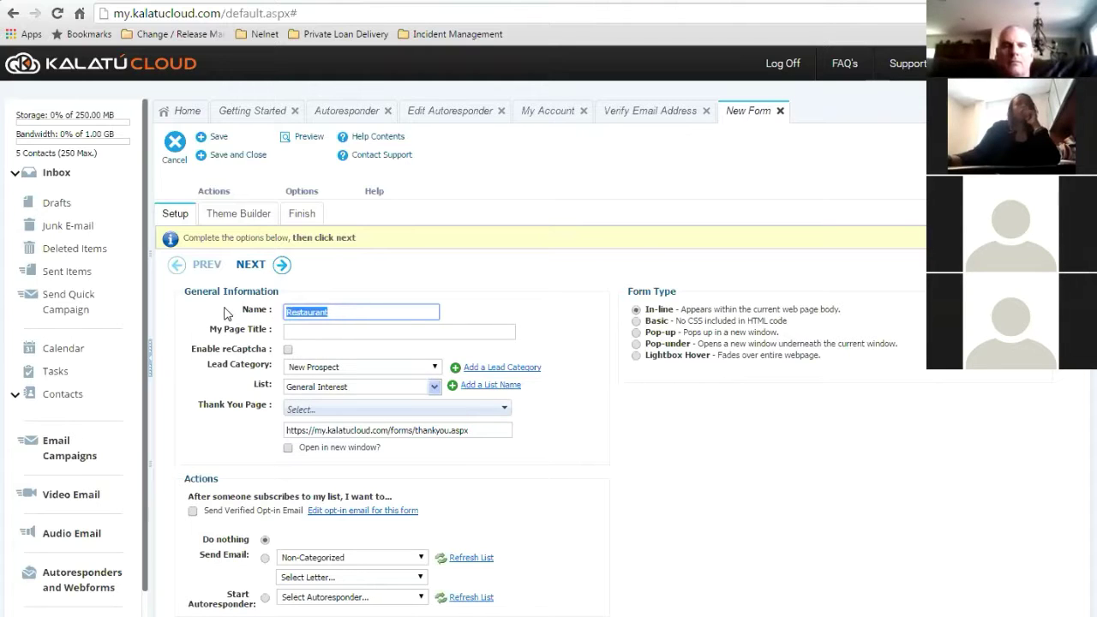
key(ctrl+c)
click(310, 334)
key(ctrl+v)
text(We)
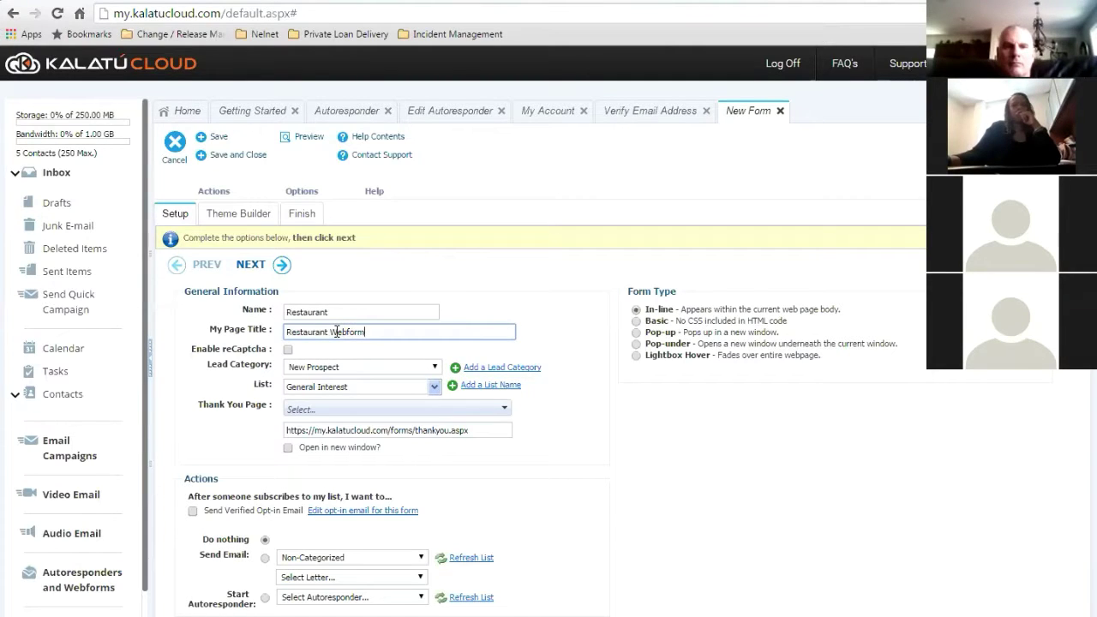
click(435, 369)
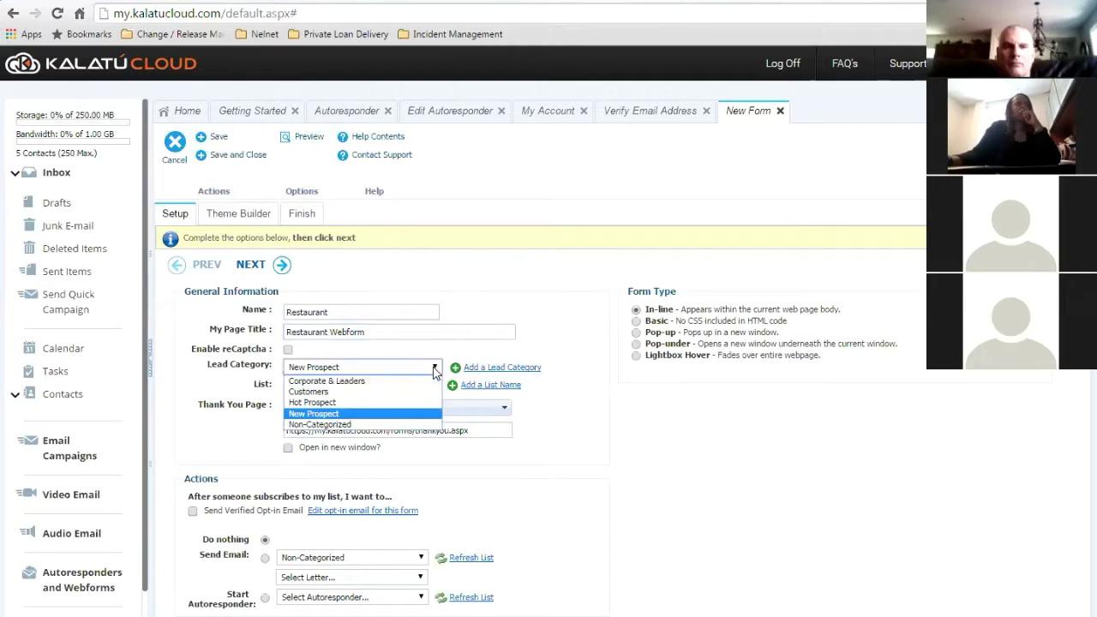
click(357, 392)
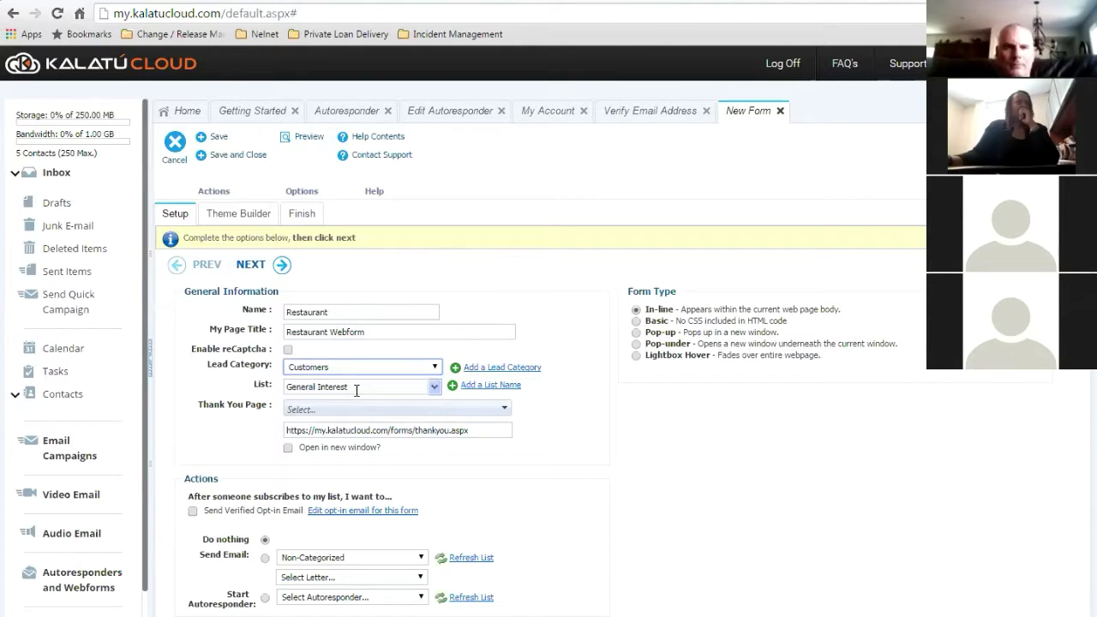
Check the available contact lists, then create and assign a new list named "Salutaire Catering" to the form
click(435, 386)
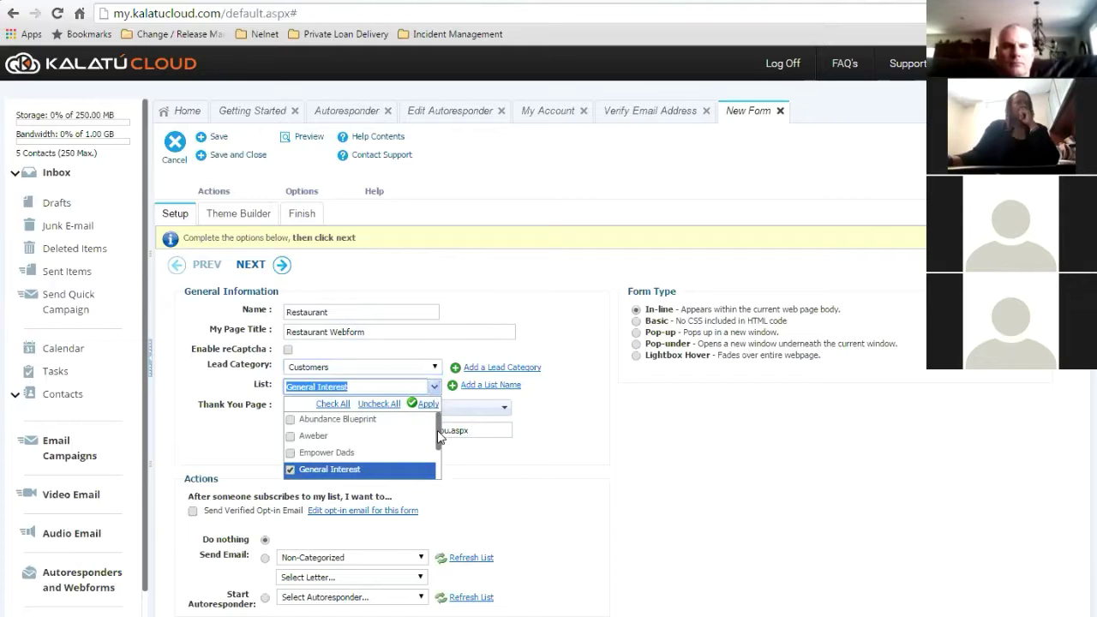
mouse_move(437, 430)
mouse_down()
mouse_move(437, 469)
mouse_move(434, 425)
mouse_up()
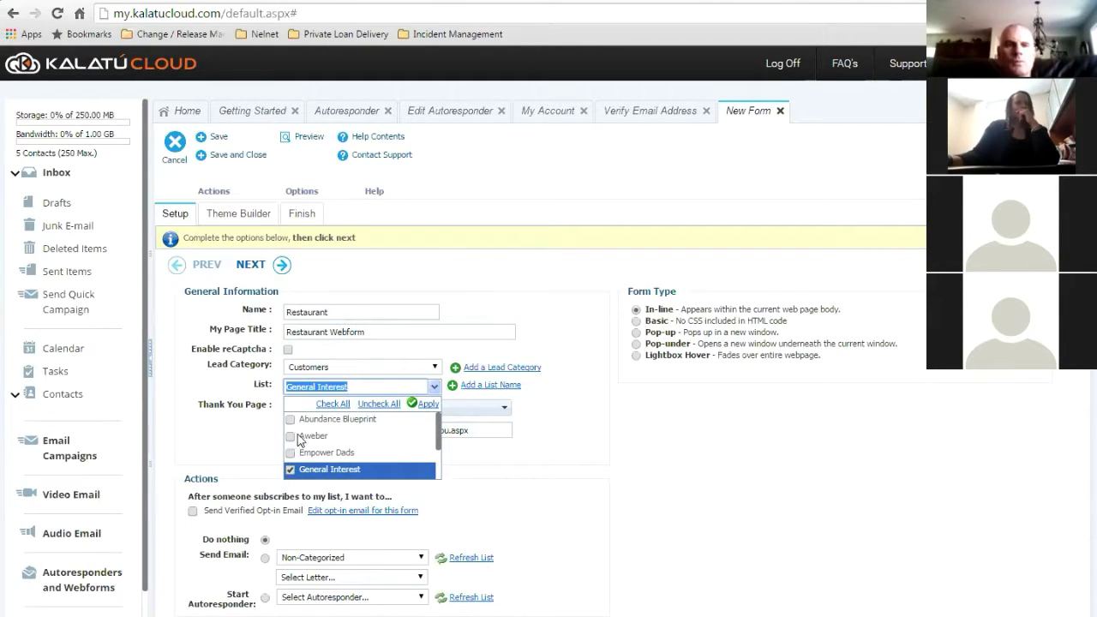
drag(439, 438, 442, 478)
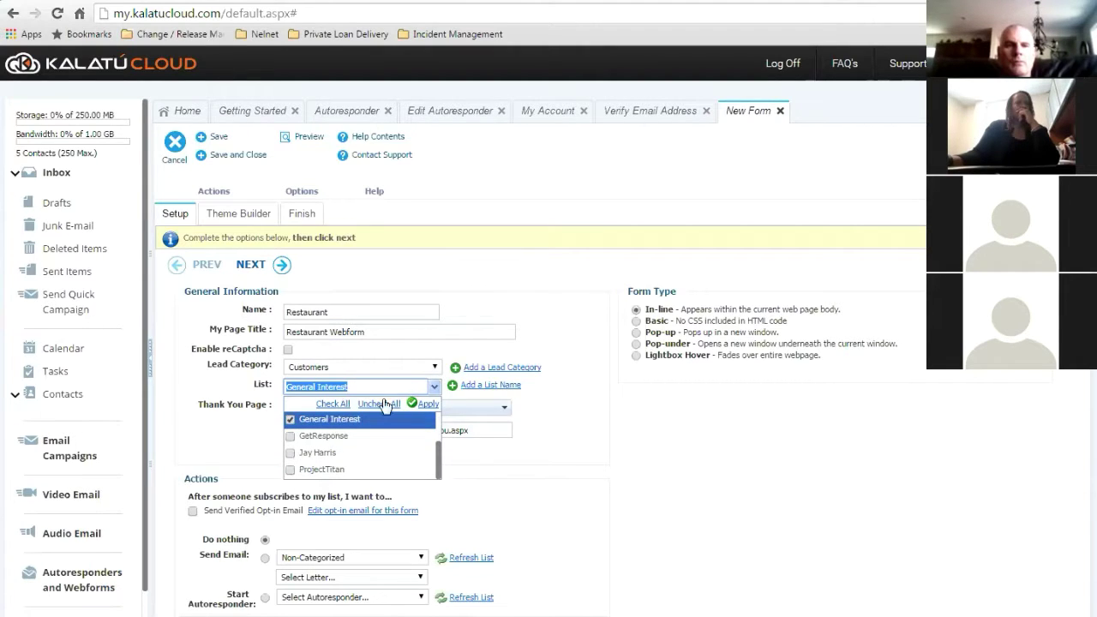
click(546, 389)
click(477, 386)
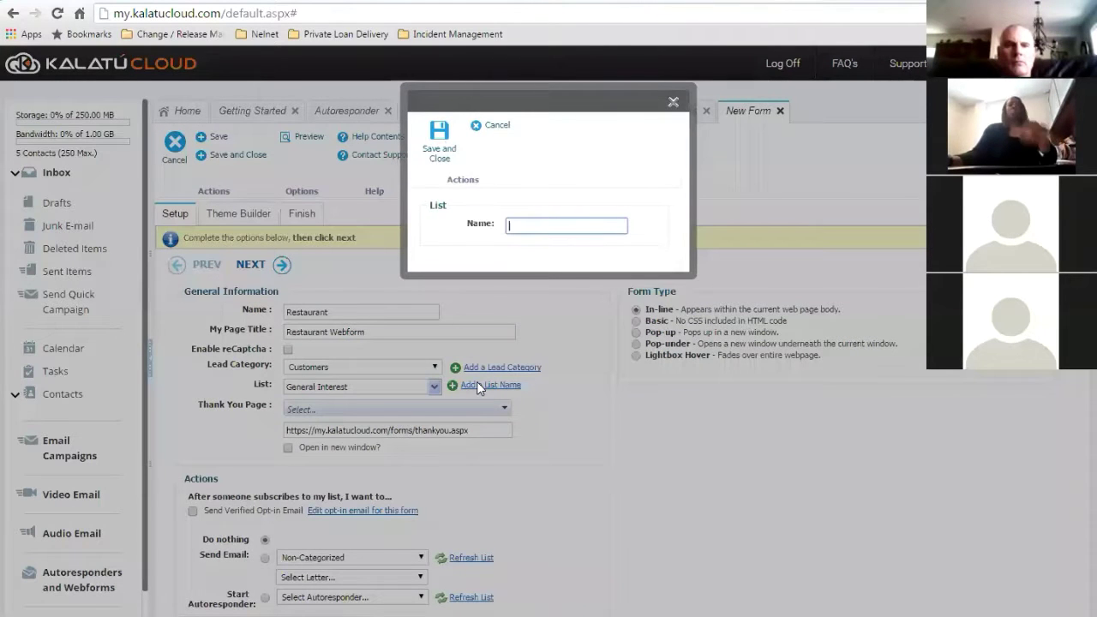
text(Sa)
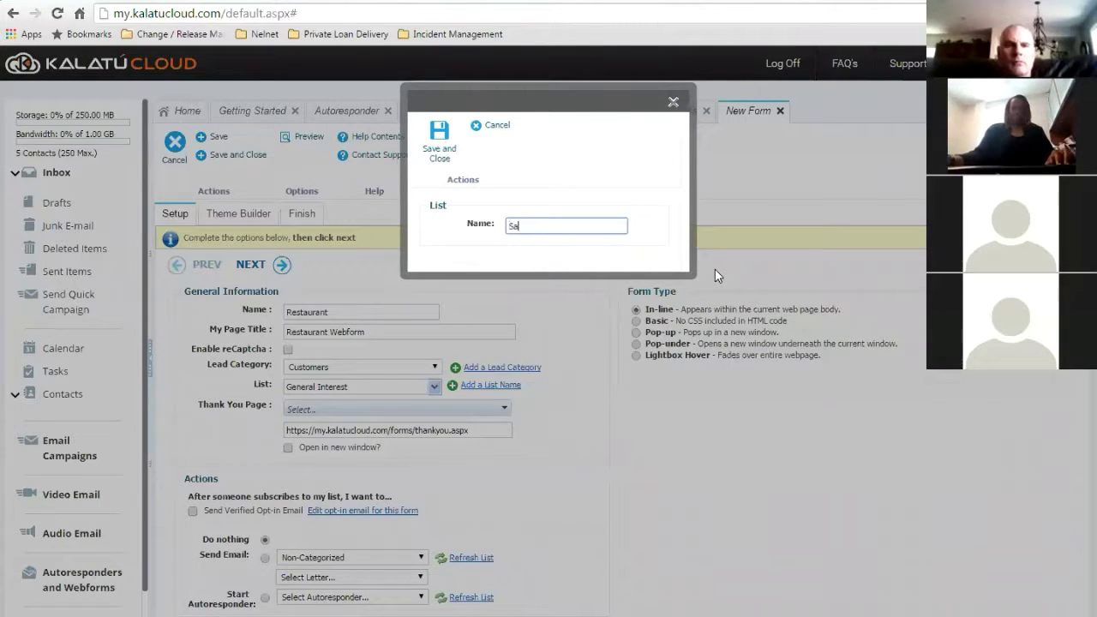
text(lut)
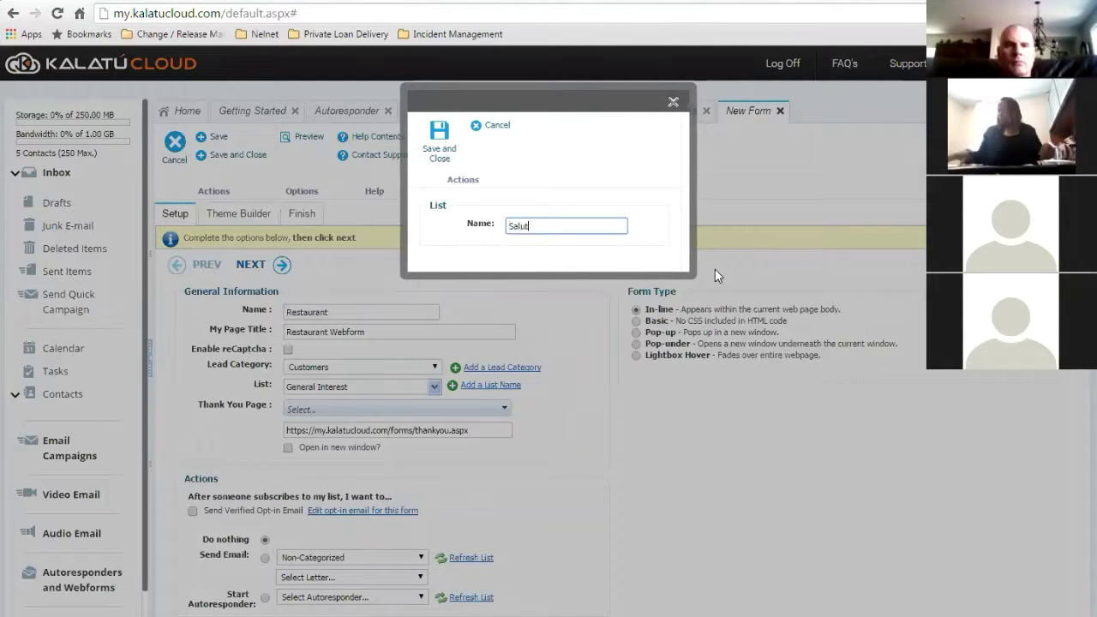
text(aire Catering)
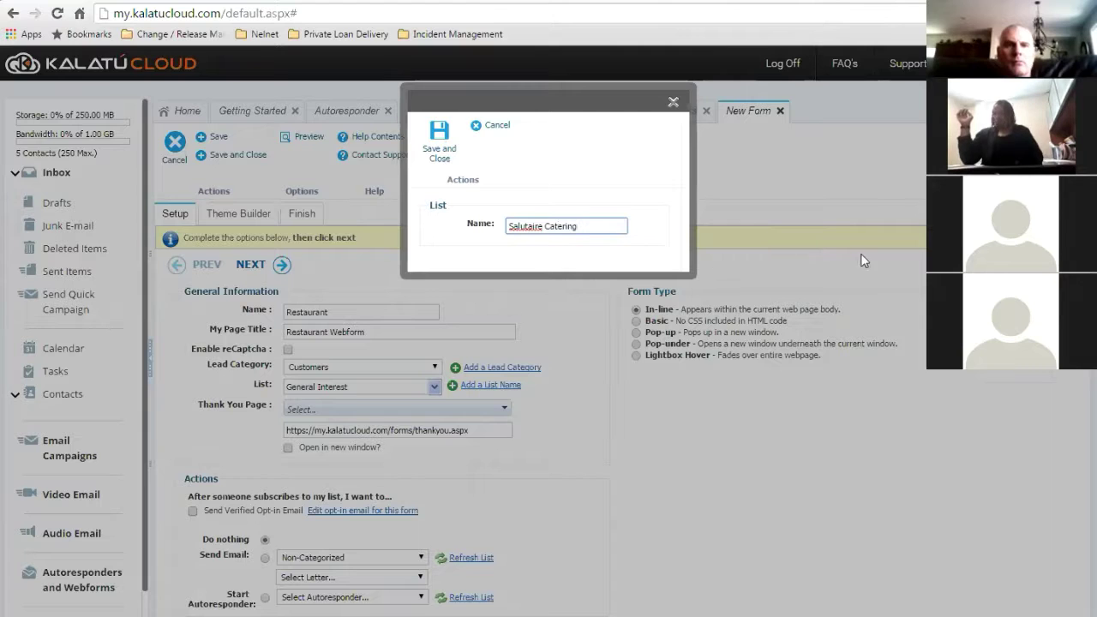
click(435, 137)
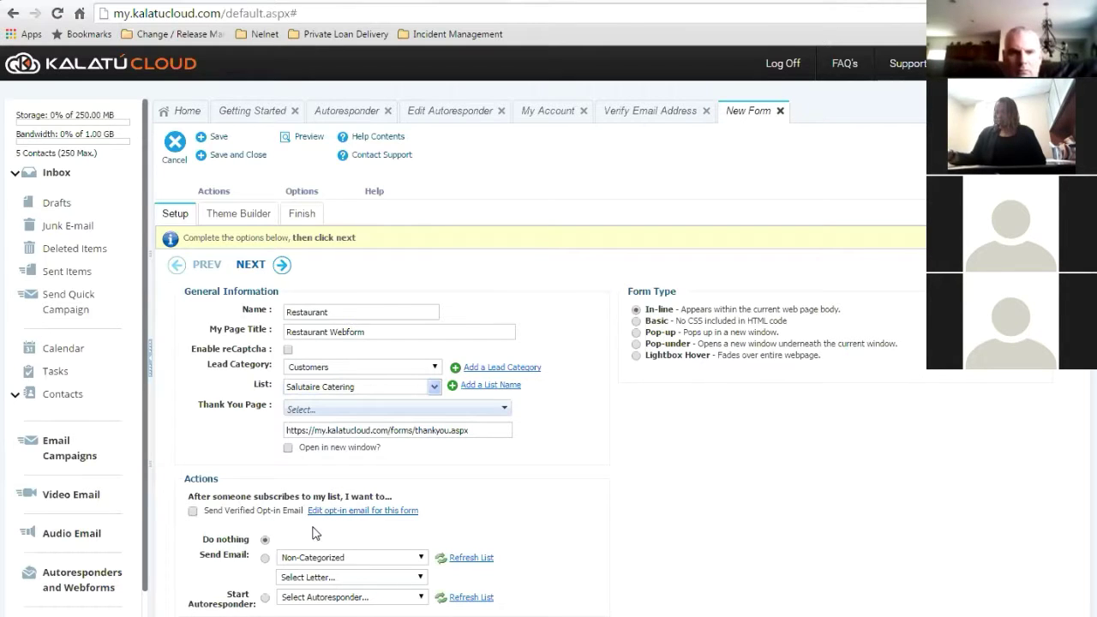
Set the form's post-subscription action to start the "Autoresponder Test" autoresponder
click(193, 511)
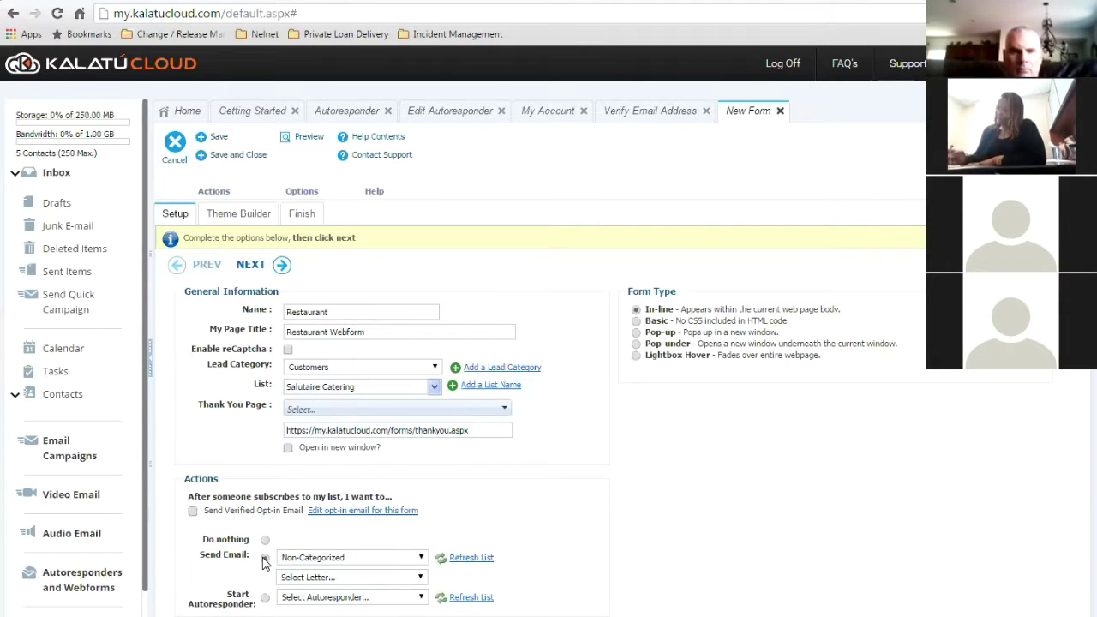
click(265, 559)
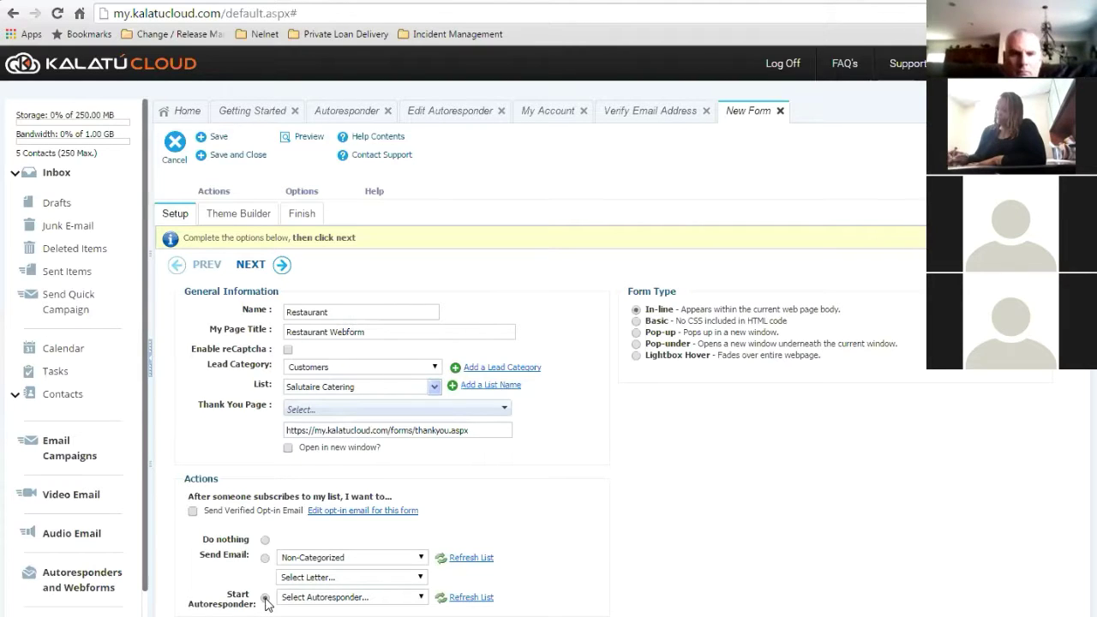
click(265, 598)
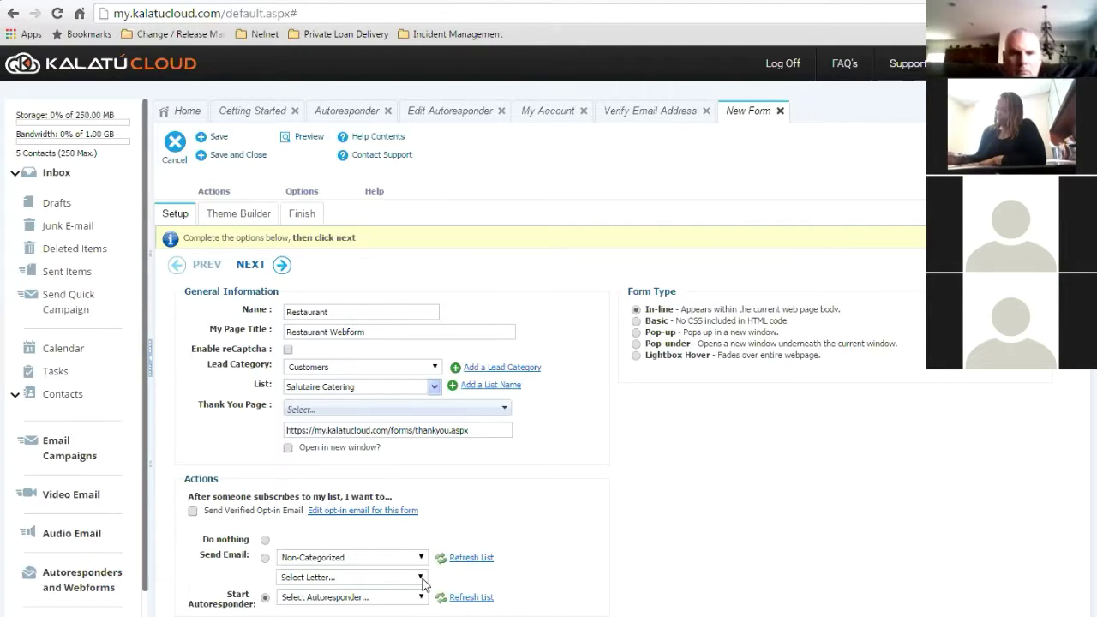
click(421, 598)
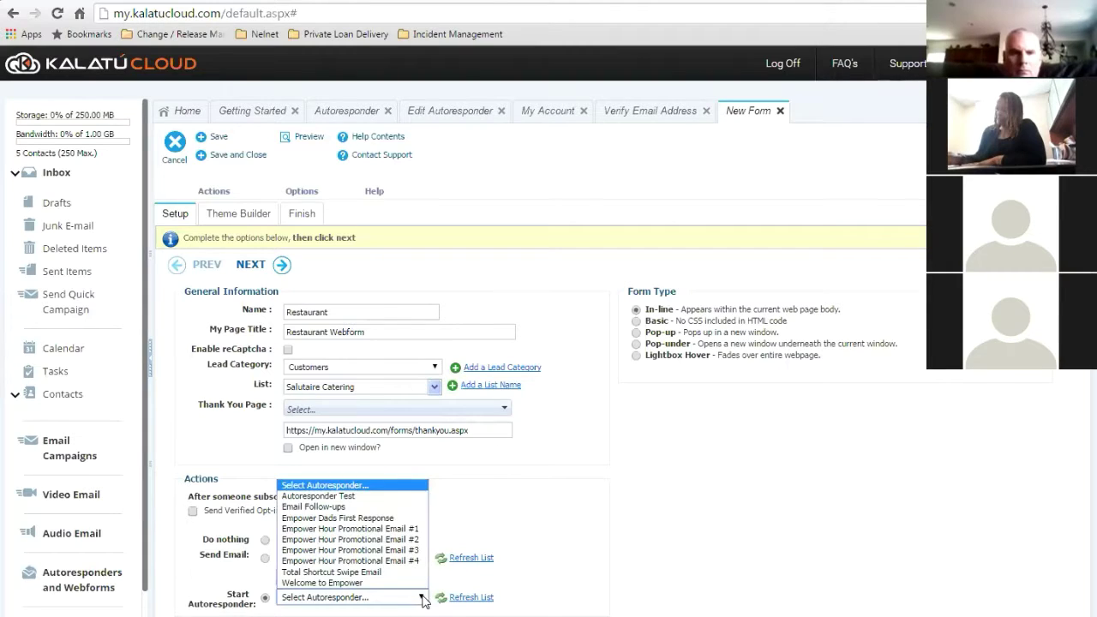
click(370, 496)
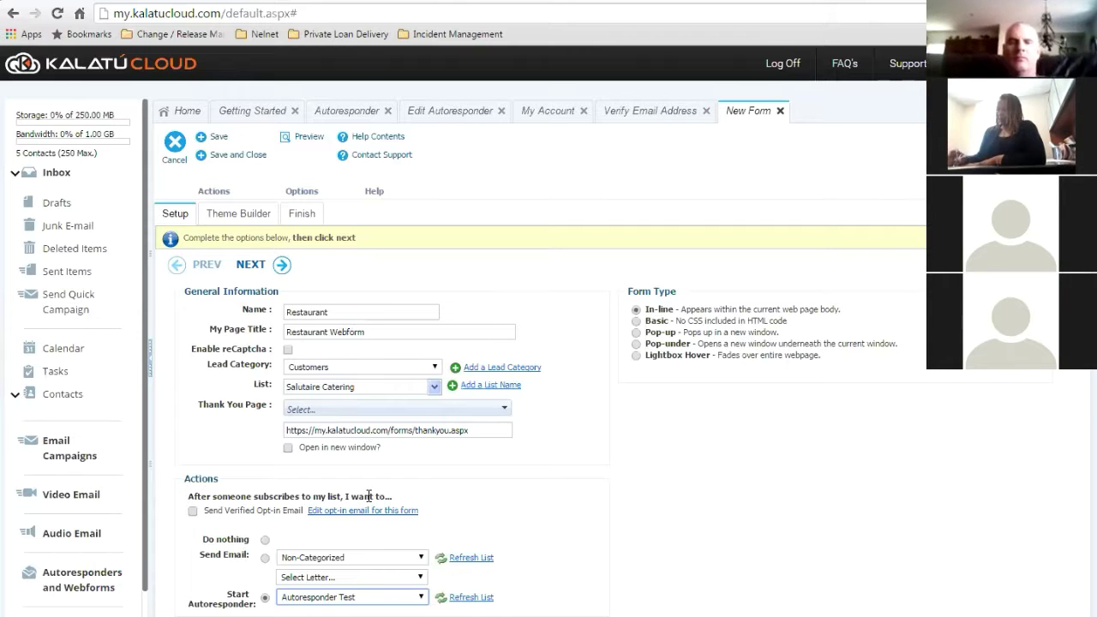
Open the form's design in the Theme Builder and delete the "Save 25%" coupon block
click(251, 266)
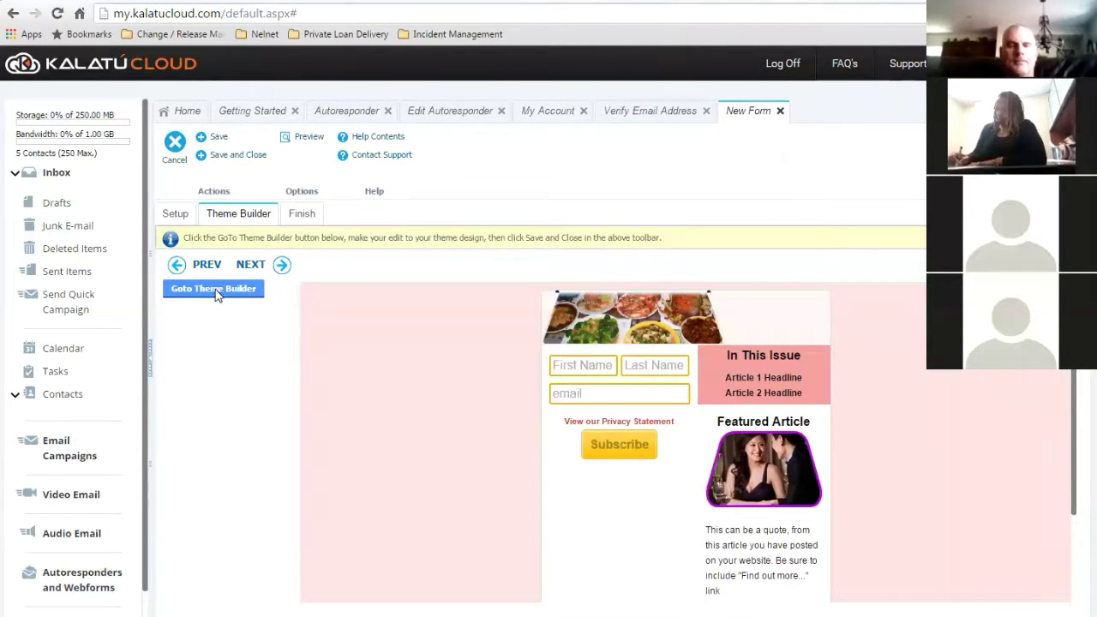
click(217, 292)
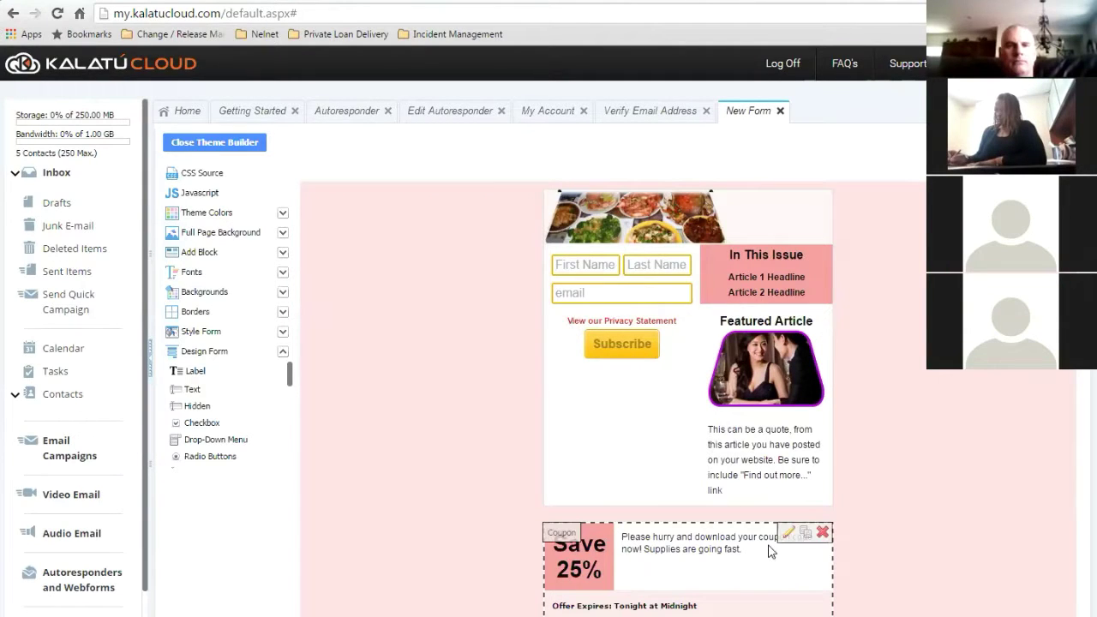
click(822, 534)
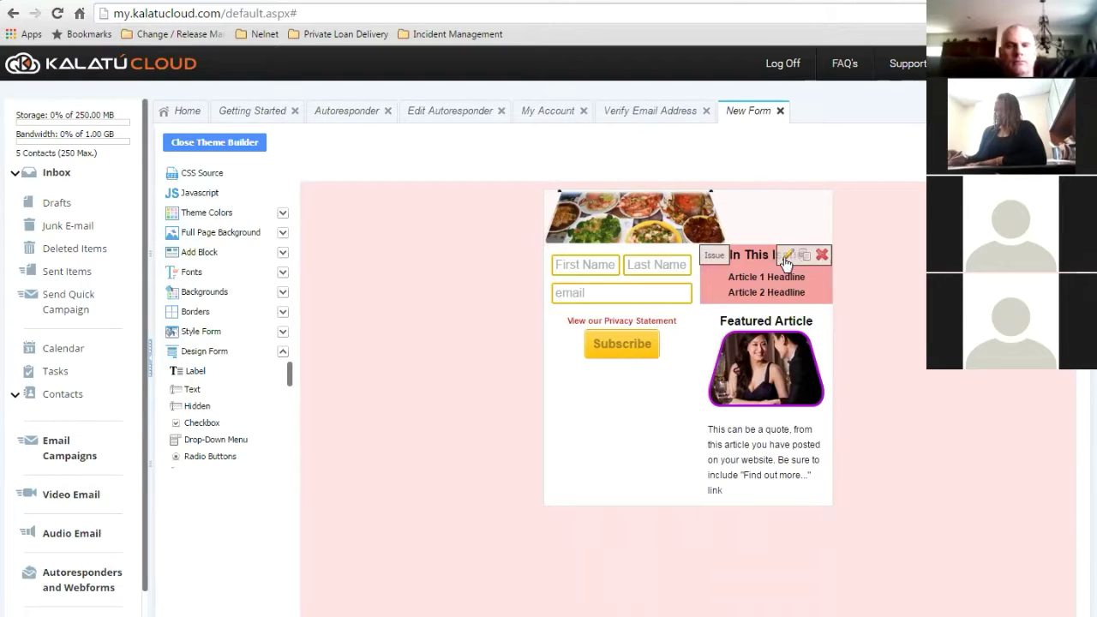
Replace all the text in the "In This Issue" block with "Salutaire Catering" and save the block
click(787, 257)
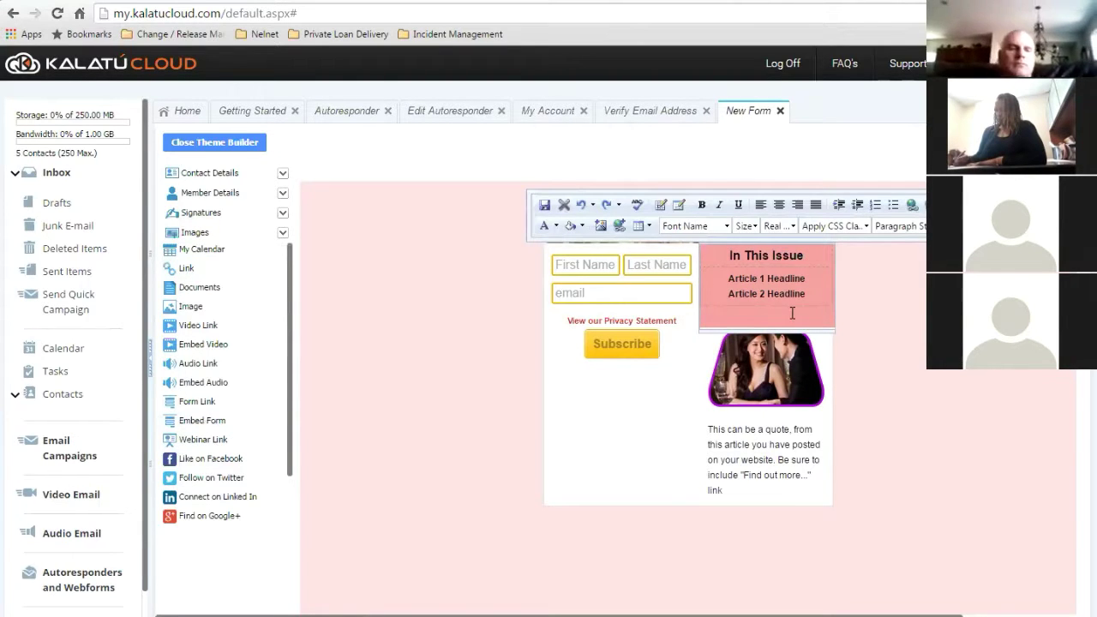
click(813, 290)
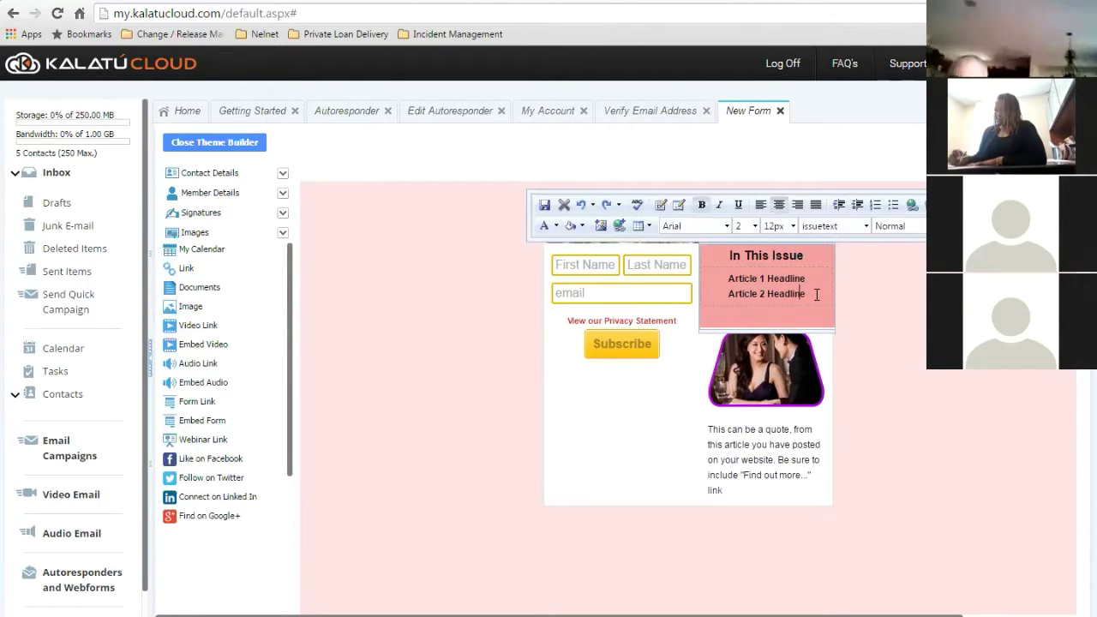
drag(817, 293, 703, 232)
text(sal)
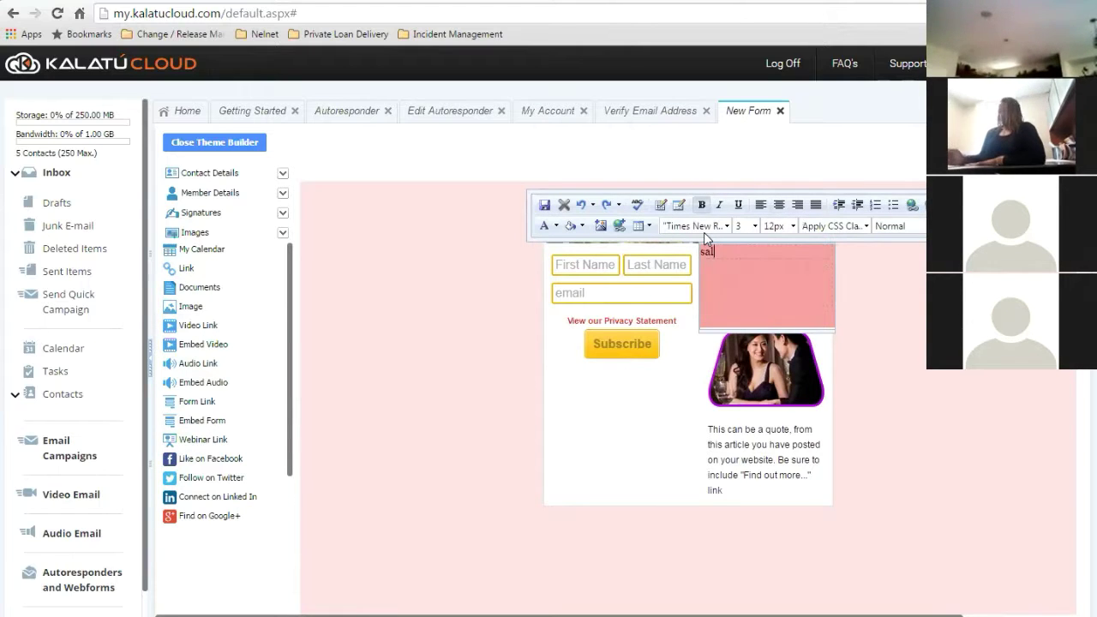
text(utaire C)
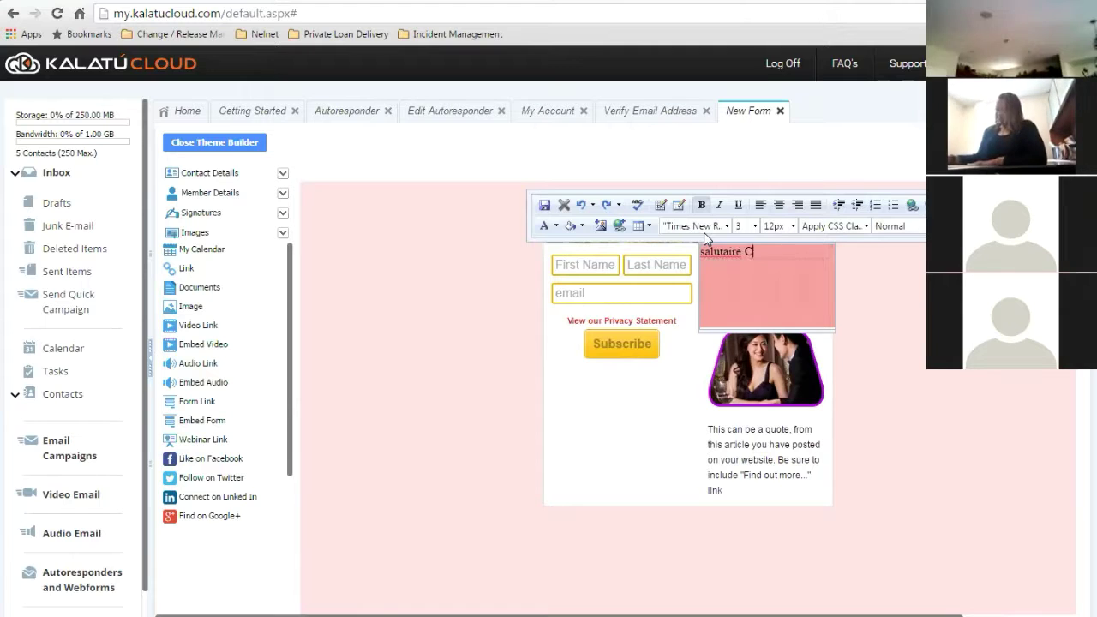
text(atering)
key(Left)
key(Left)
key(Left)
key(Left)
key(Left)
key(Left)
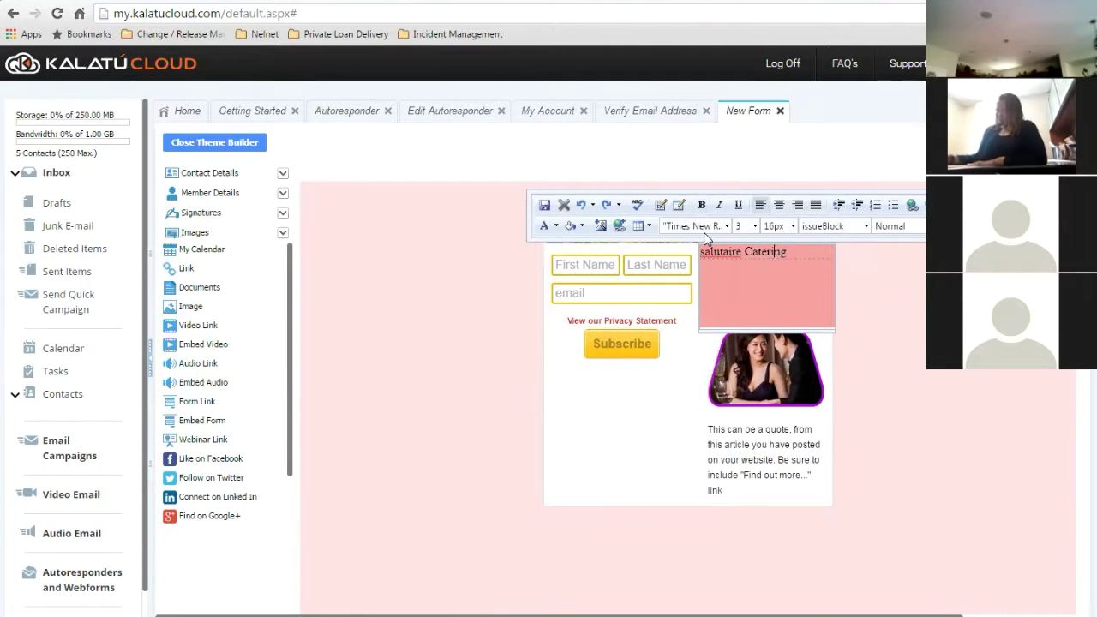
key(Home)
key(Delete)
text(S)
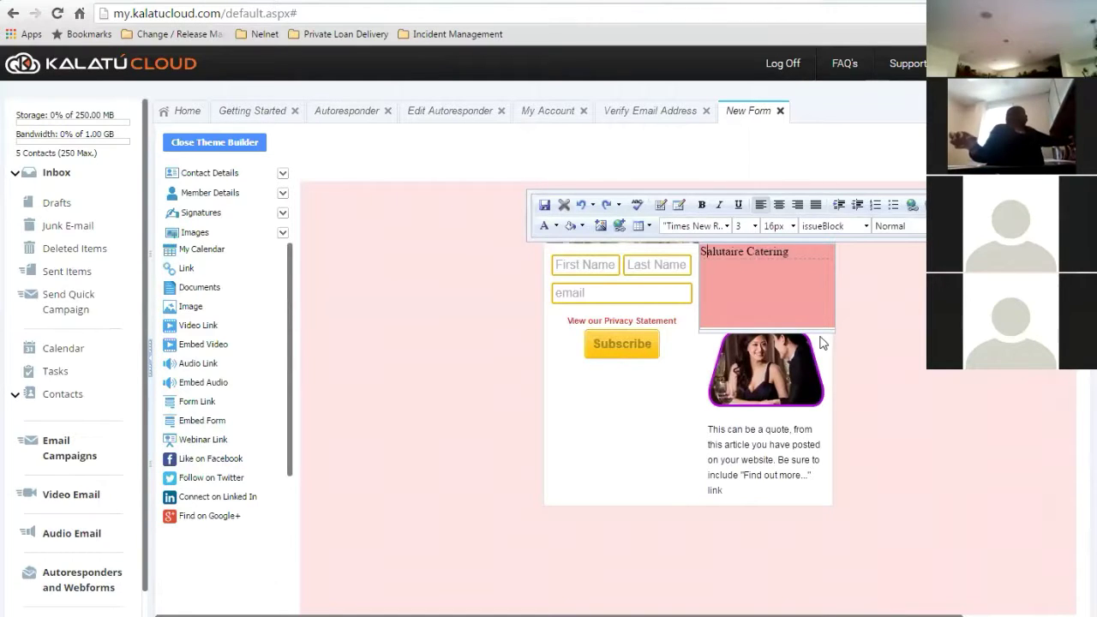
click(545, 205)
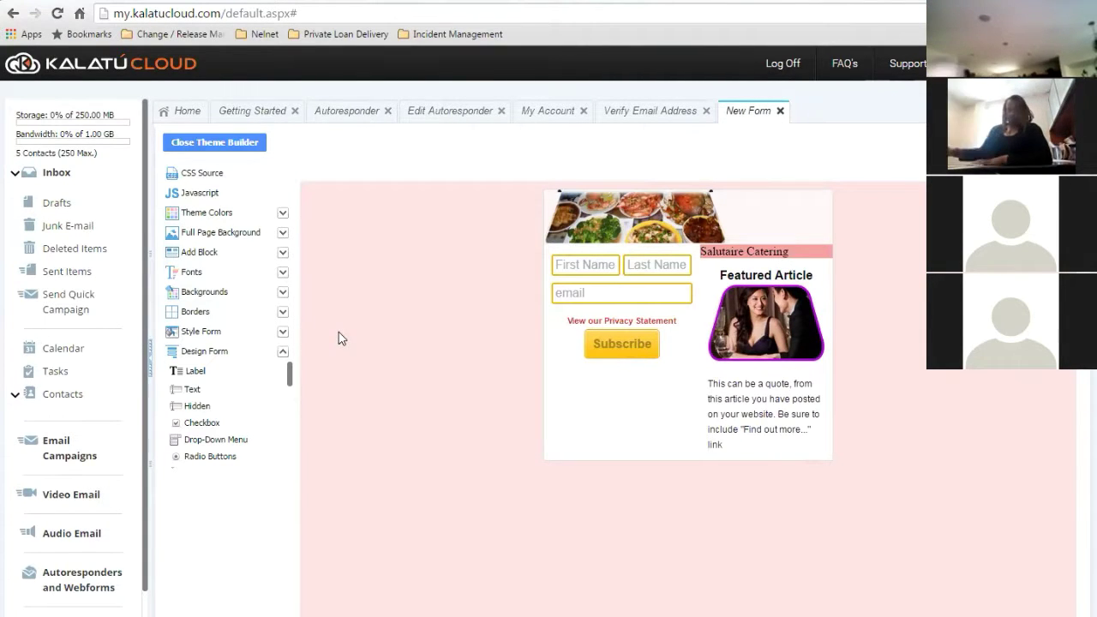
Close the Theme Builder and advance the form to its Finish stage
mouse_move(775, 334)
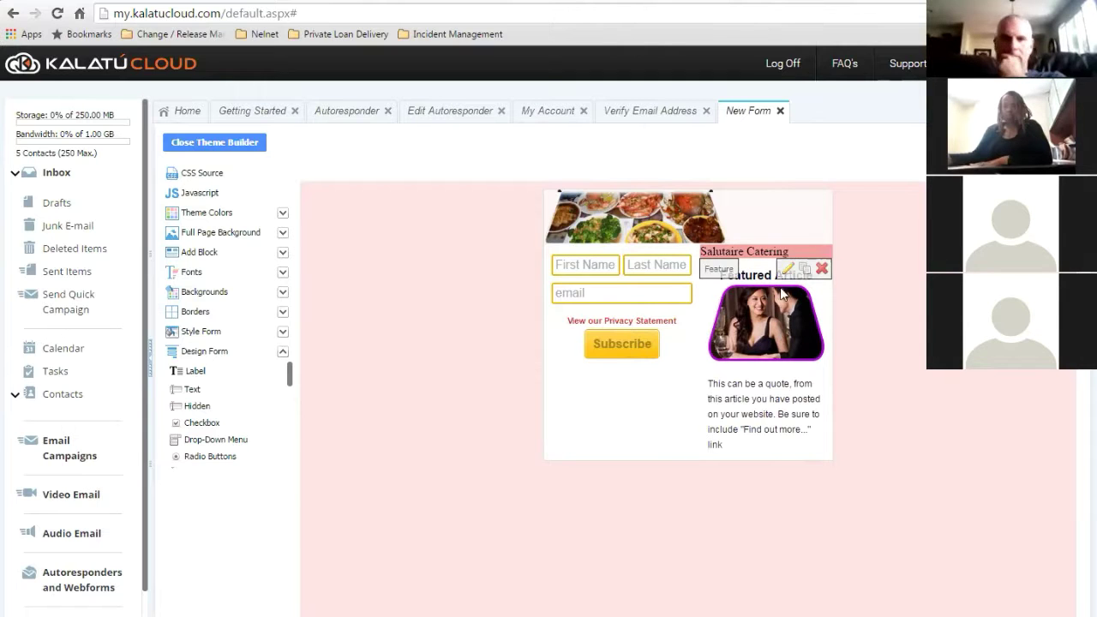
click(227, 144)
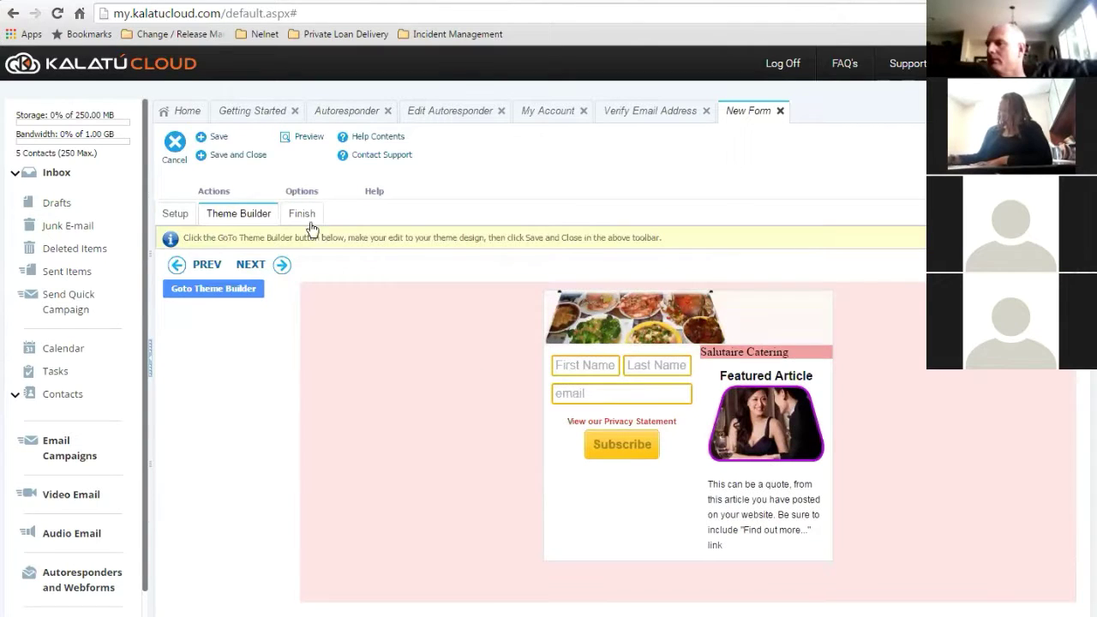
click(251, 265)
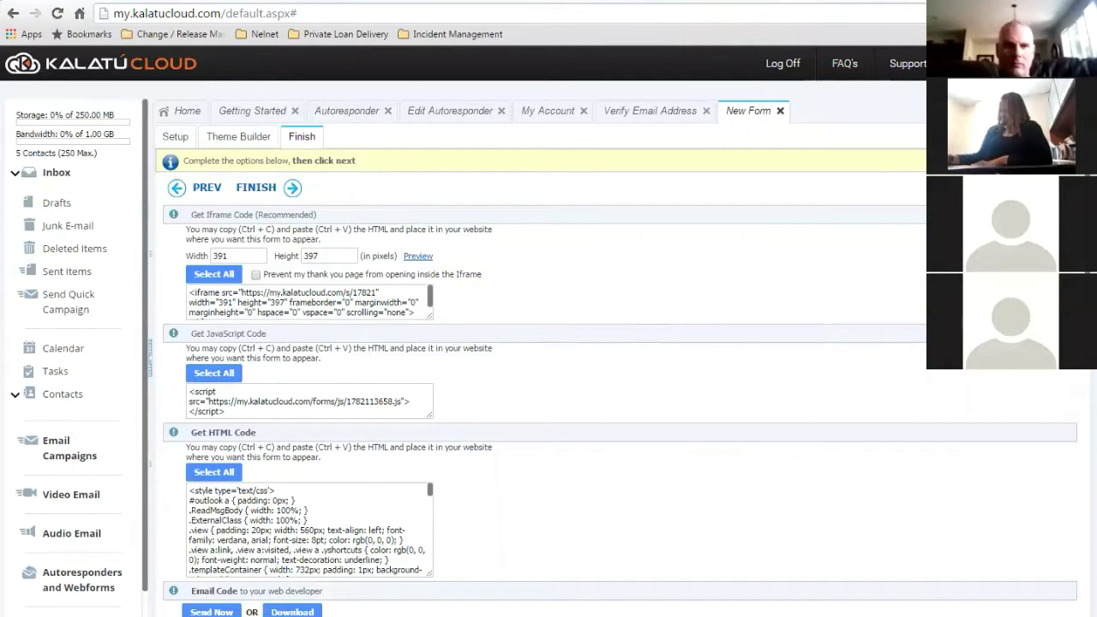
Review the form's embed code options and select the entire recommended iframe code
scroll(549, 386, down, 5)
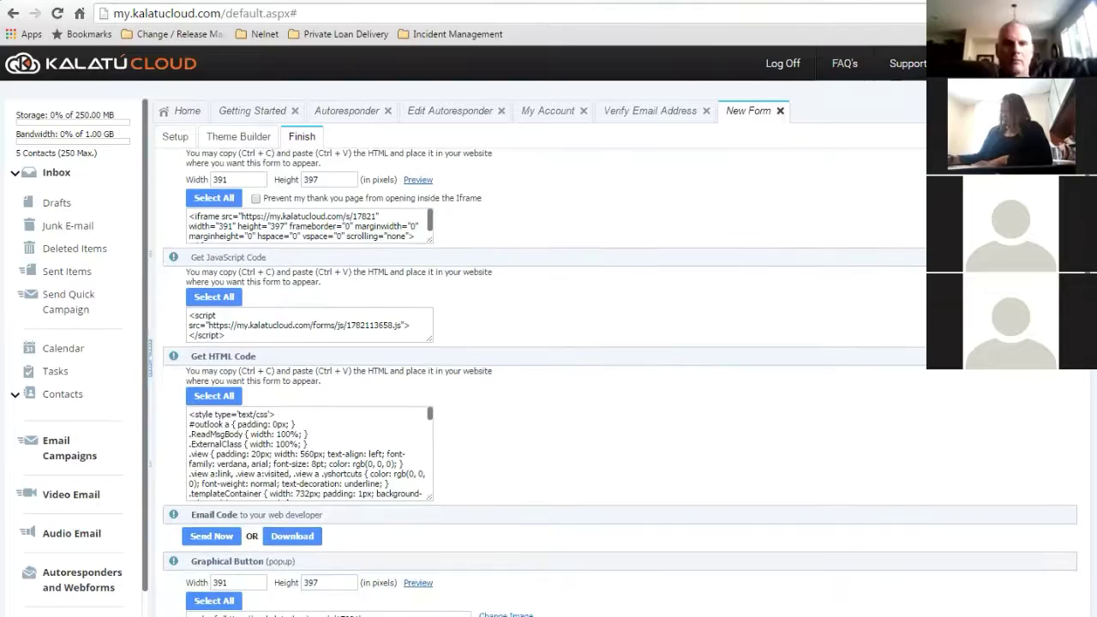
scroll(548, 386, down, 5)
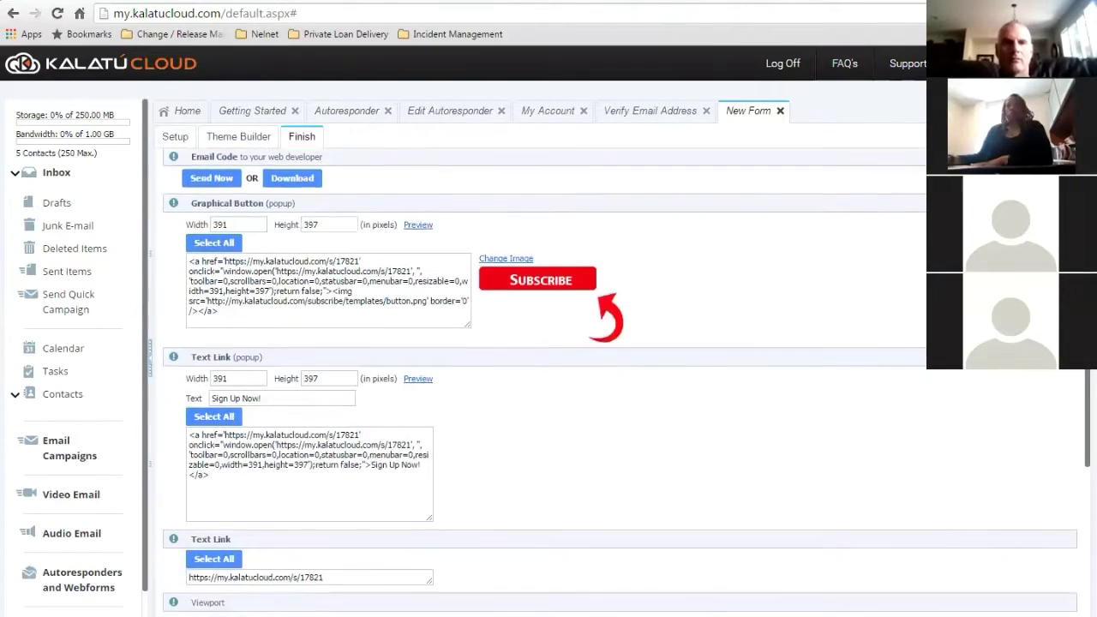
scroll(548, 386, up, 6)
scroll(549, 386, up, 3)
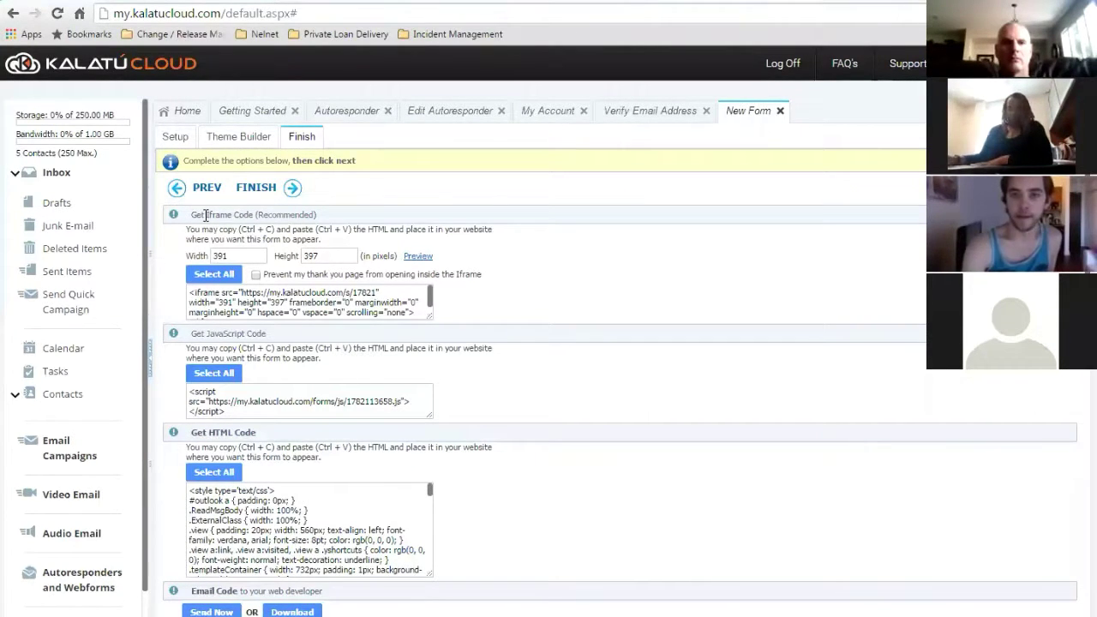
drag(206, 216, 232, 221)
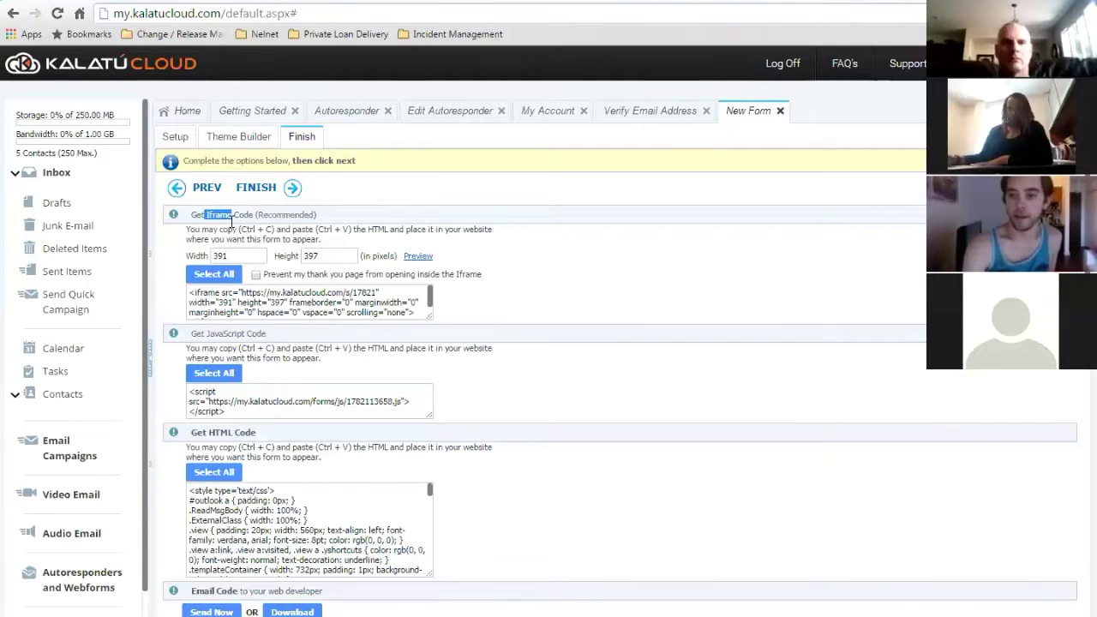
click(227, 275)
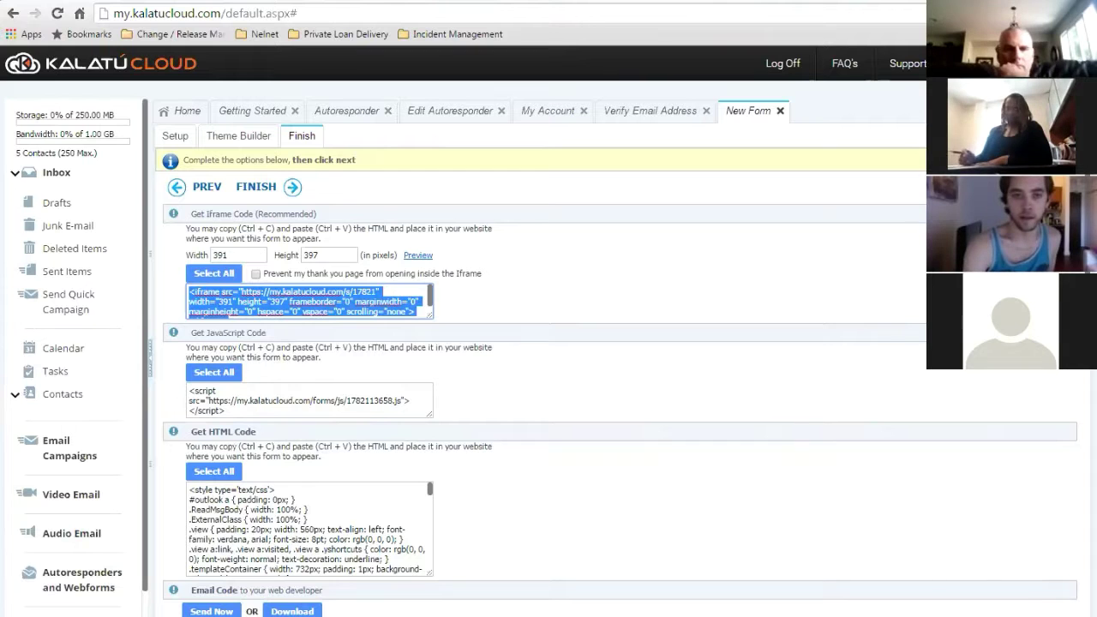
Examine the form's remaining publishing options, from the popup button and text link codes to social sharing and the QR code
scroll(1073, 388, down, 5)
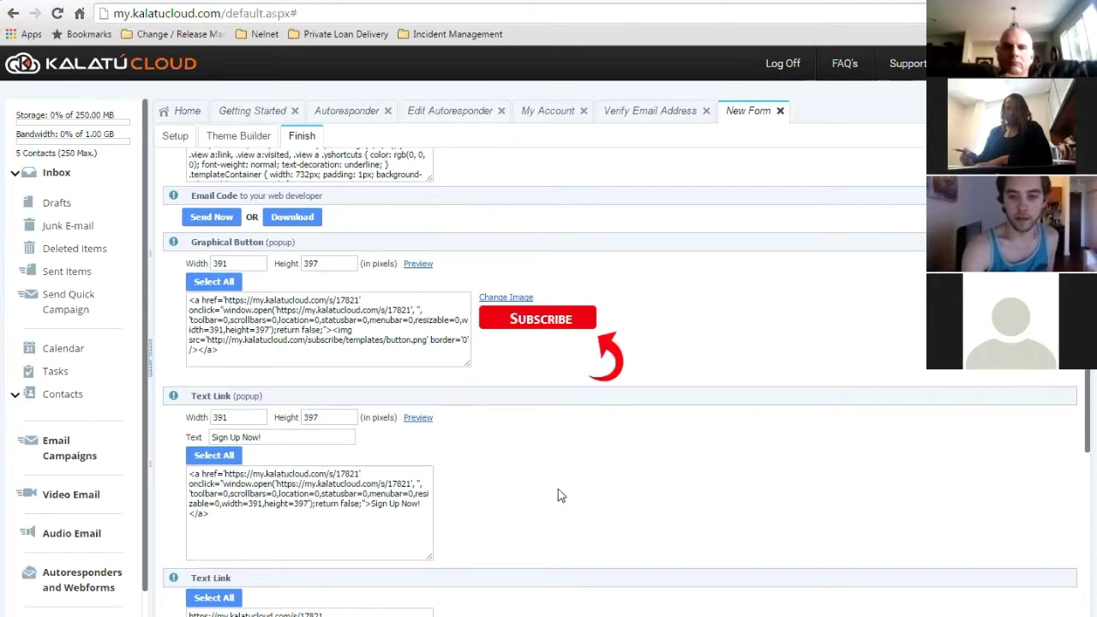
scroll(1072, 429, down, 5)
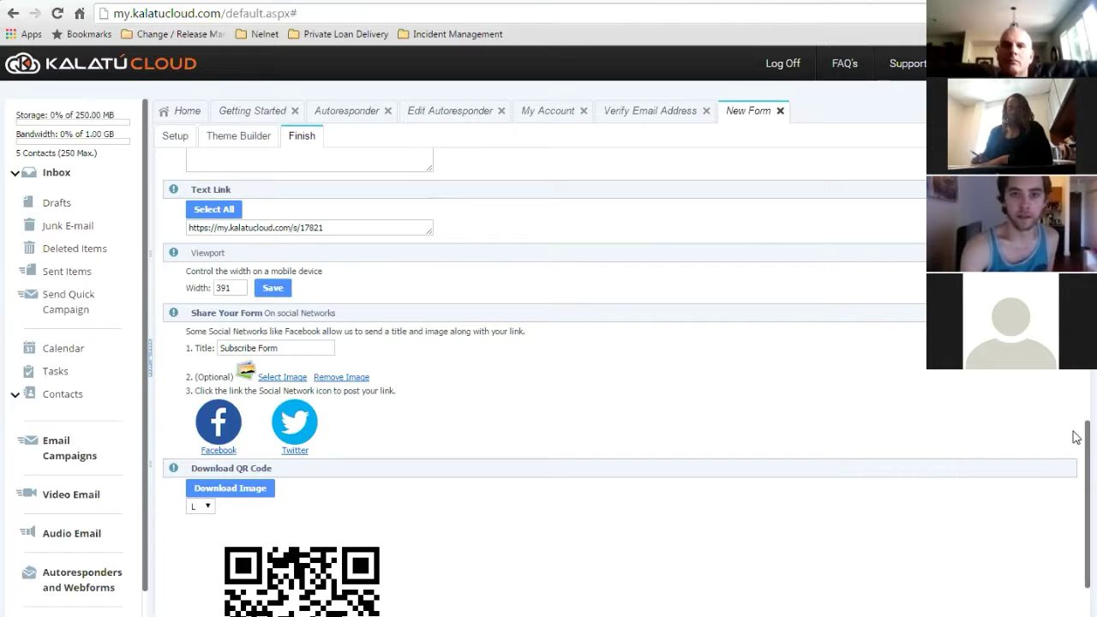
scroll(1078, 446, down, 2)
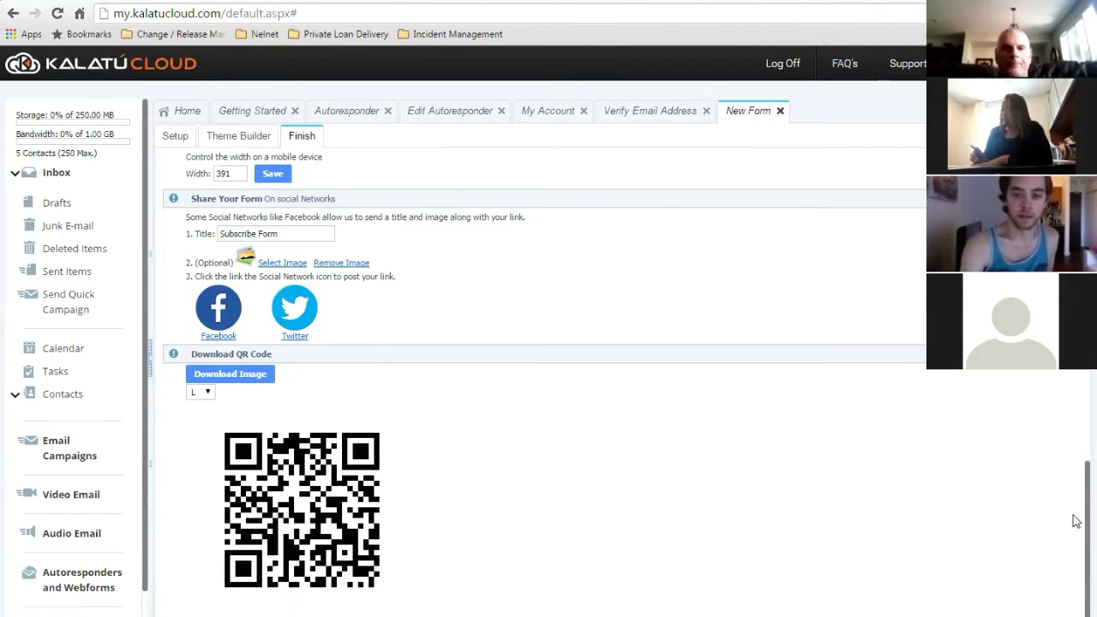
scroll(1077, 521, up, 7)
scroll(1076, 426, up, 3)
scroll(1075, 426, down, 7)
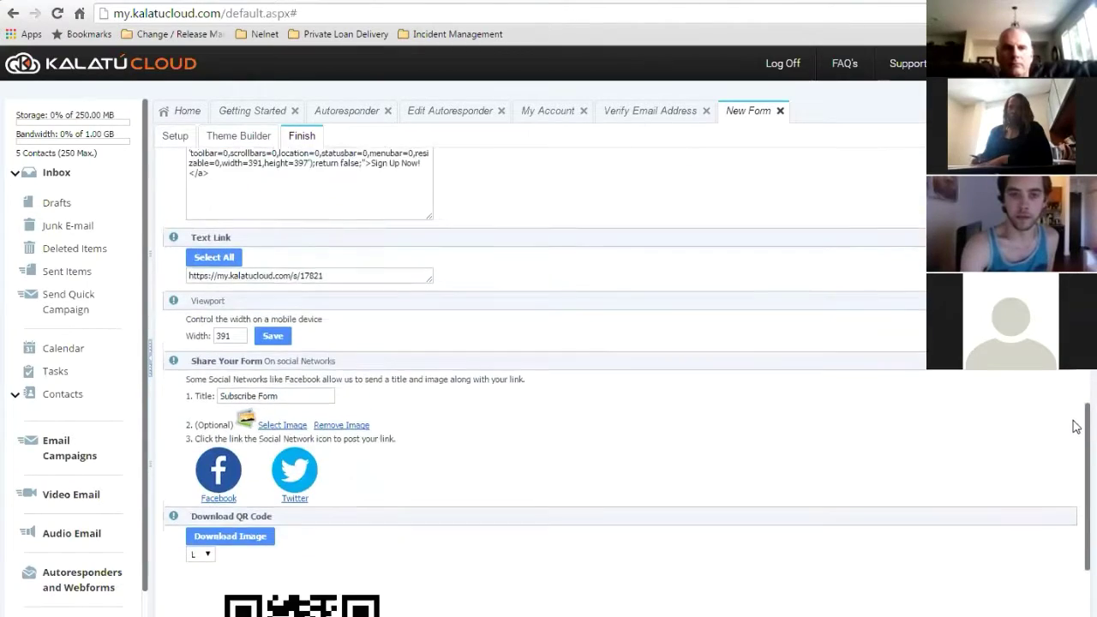
scroll(1073, 403, up, 15)
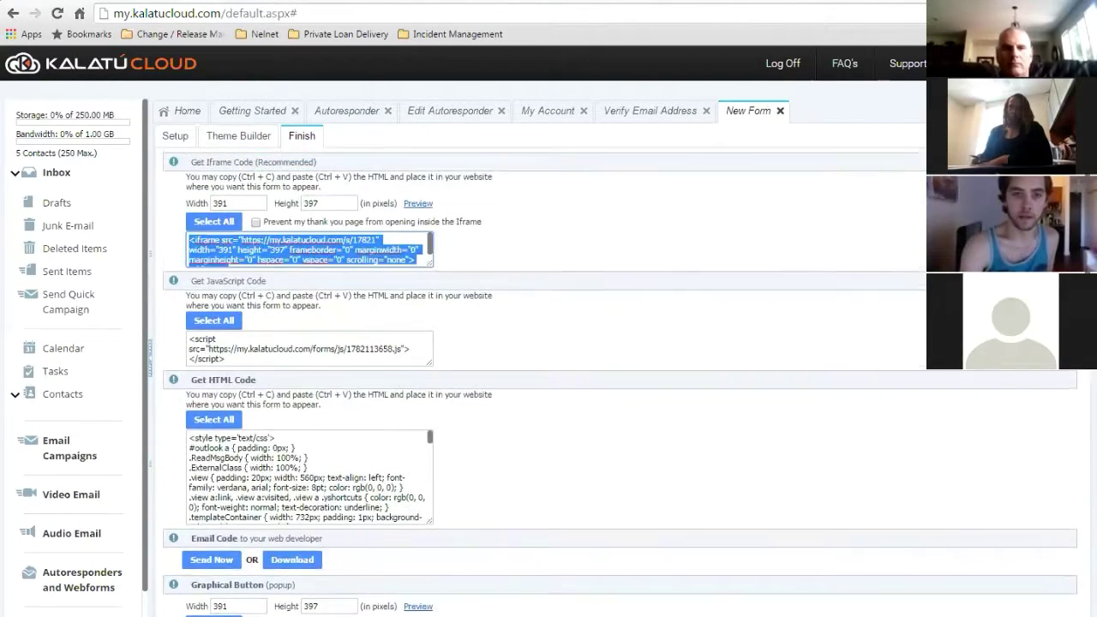
scroll(620, 382, up, 1)
scroll(1076, 422, down, 9)
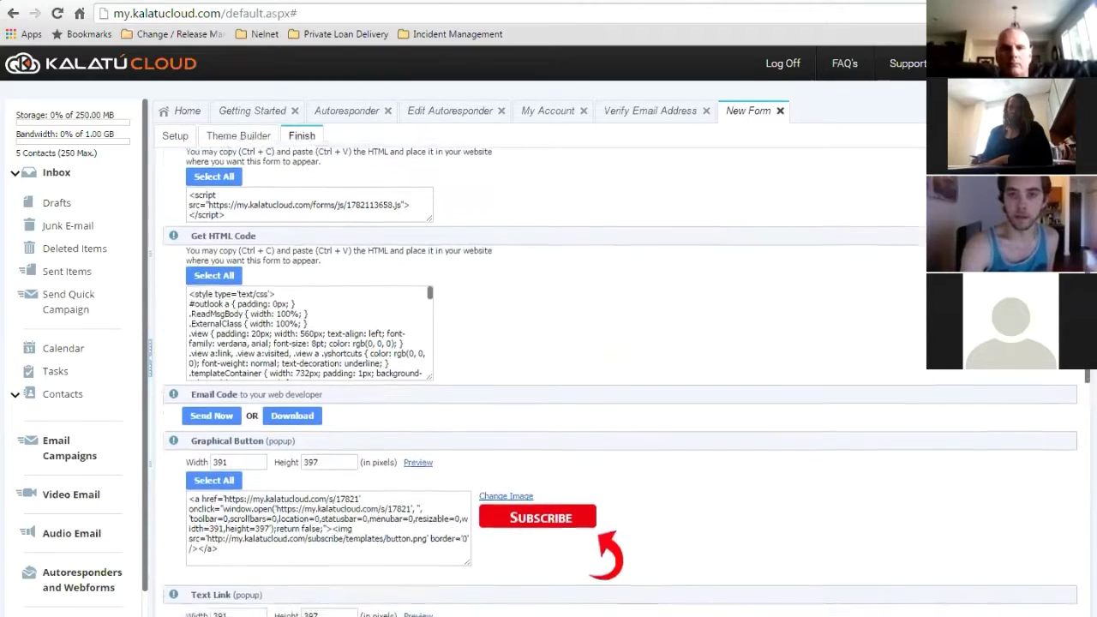
scroll(1075, 422, down, 4)
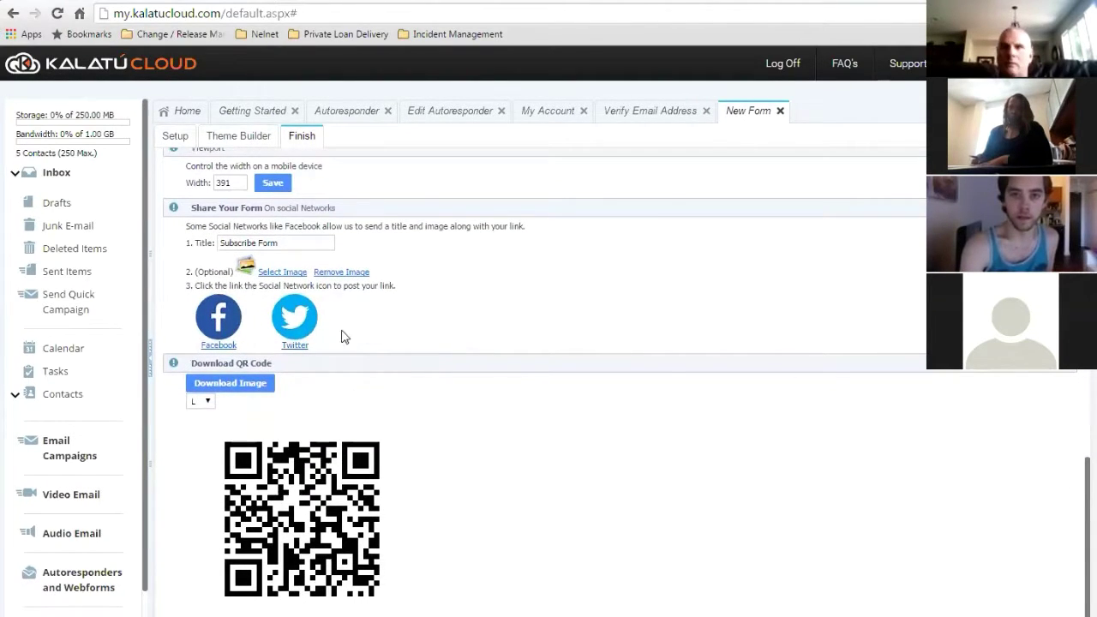
Switch to the Empower Network members dashboard, access the Kalatu blog and open its Lightbox application
click(110, 2)
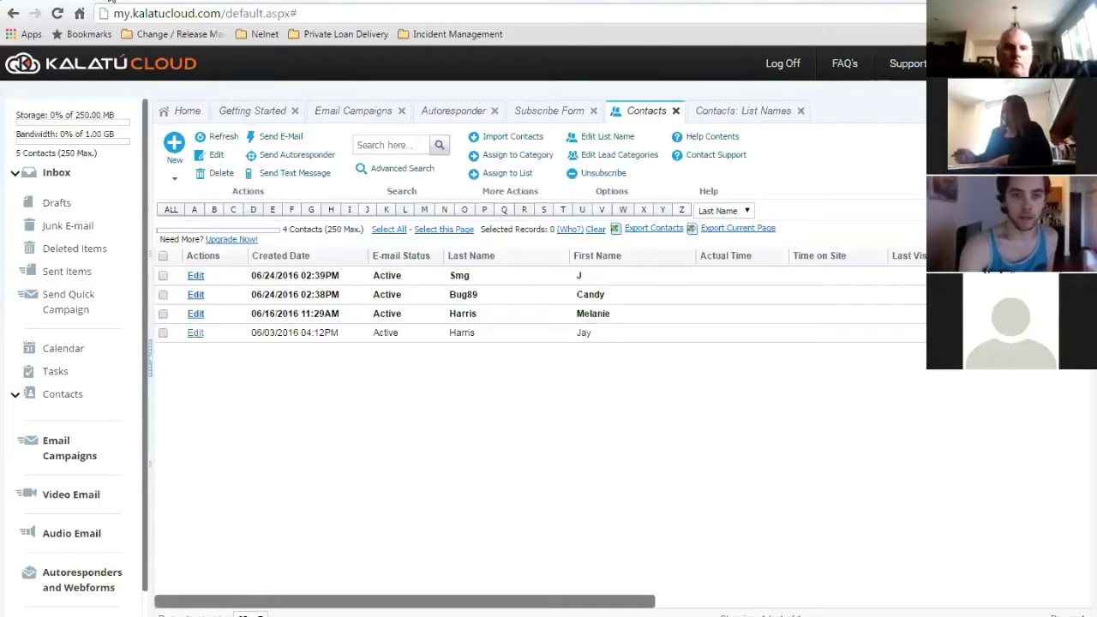
key(ctrl+Tab)
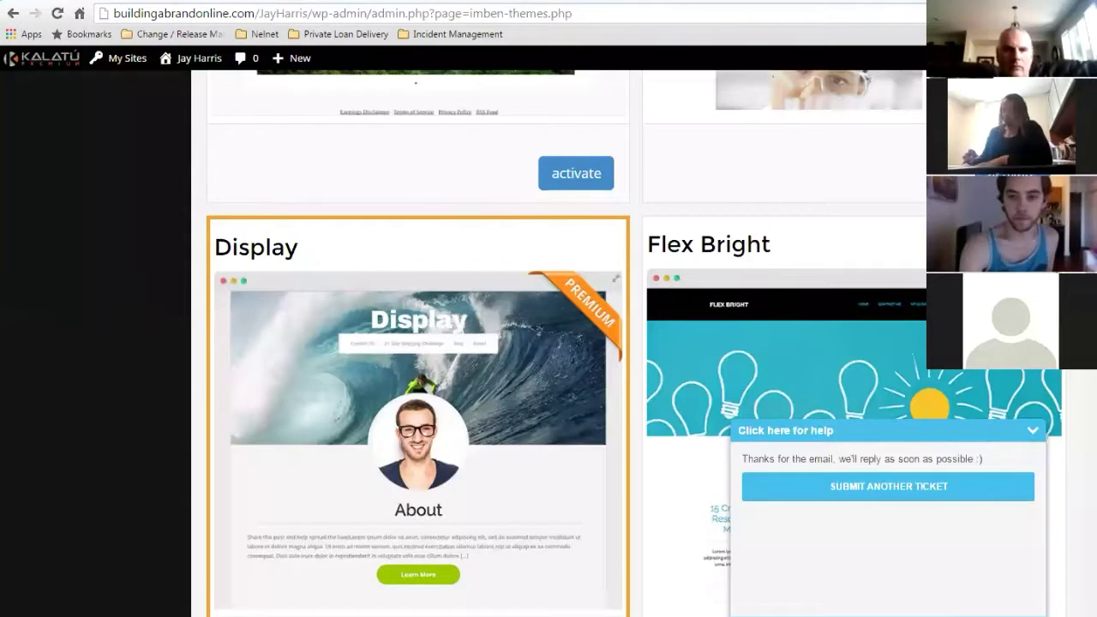
key(ctrl+Tab)
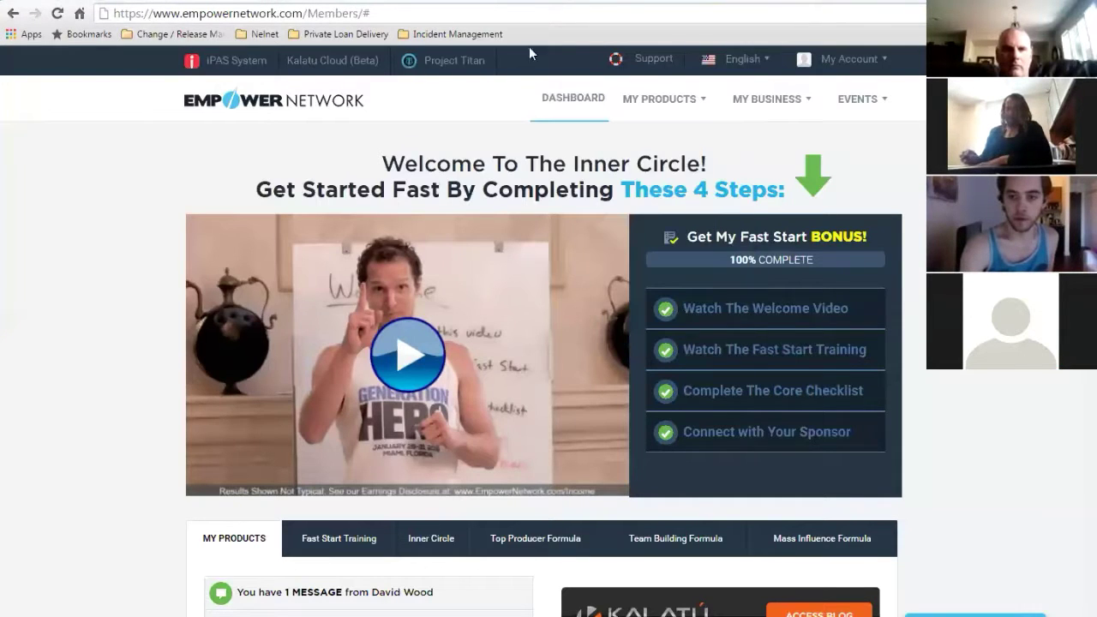
click(820, 613)
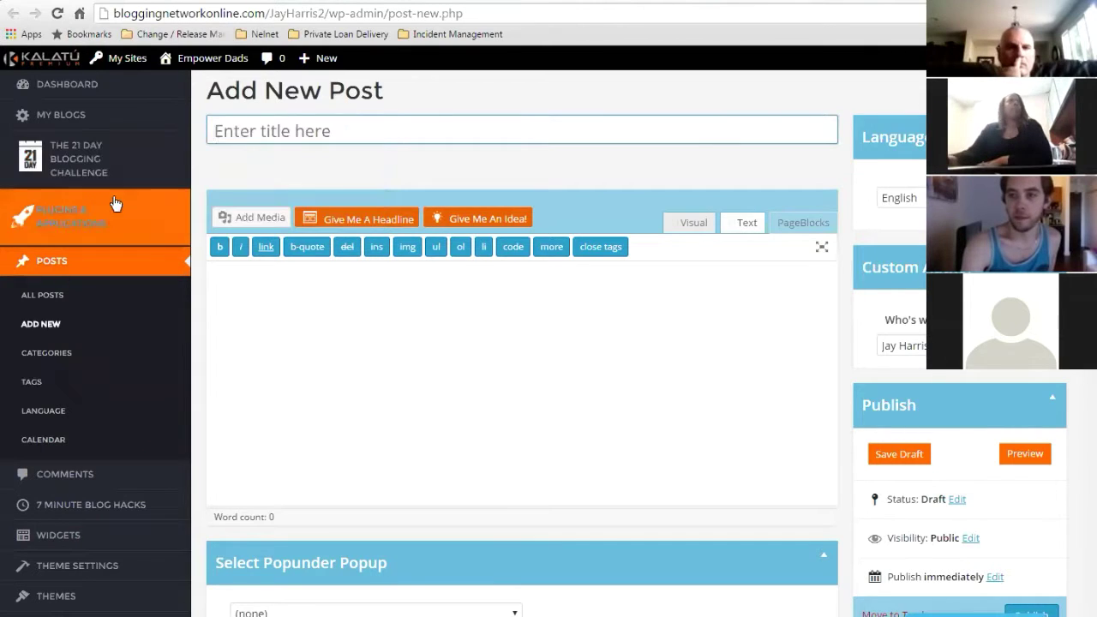
click(103, 225)
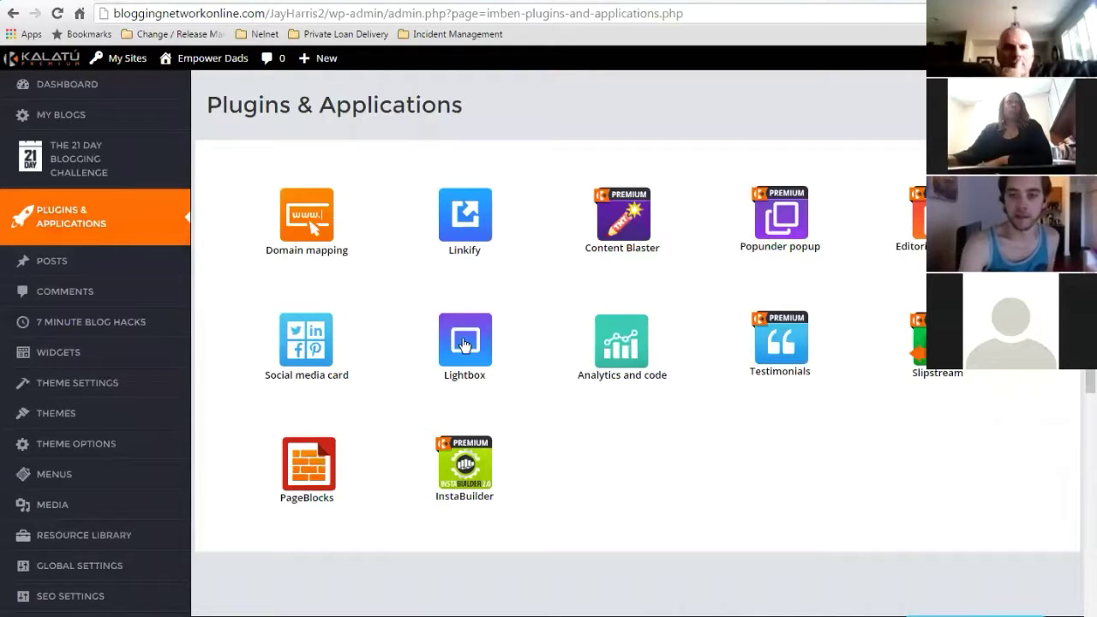
click(462, 344)
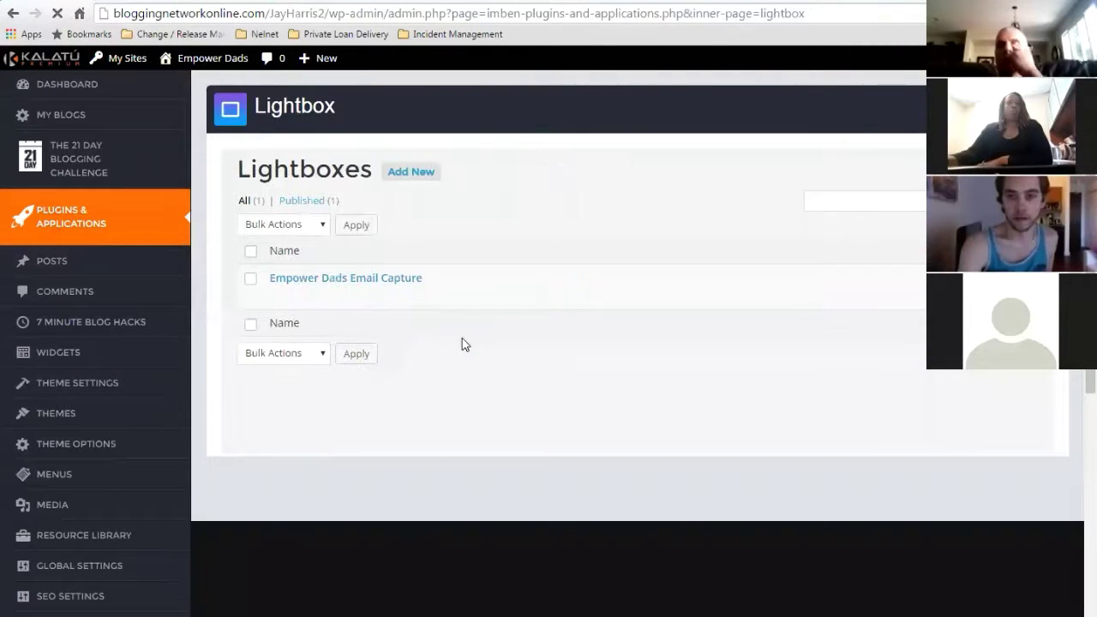
Open the "Empower Dads Email Capture" lightbox for editing and inspect its content in both the visual and text views
mouse_move(316, 307)
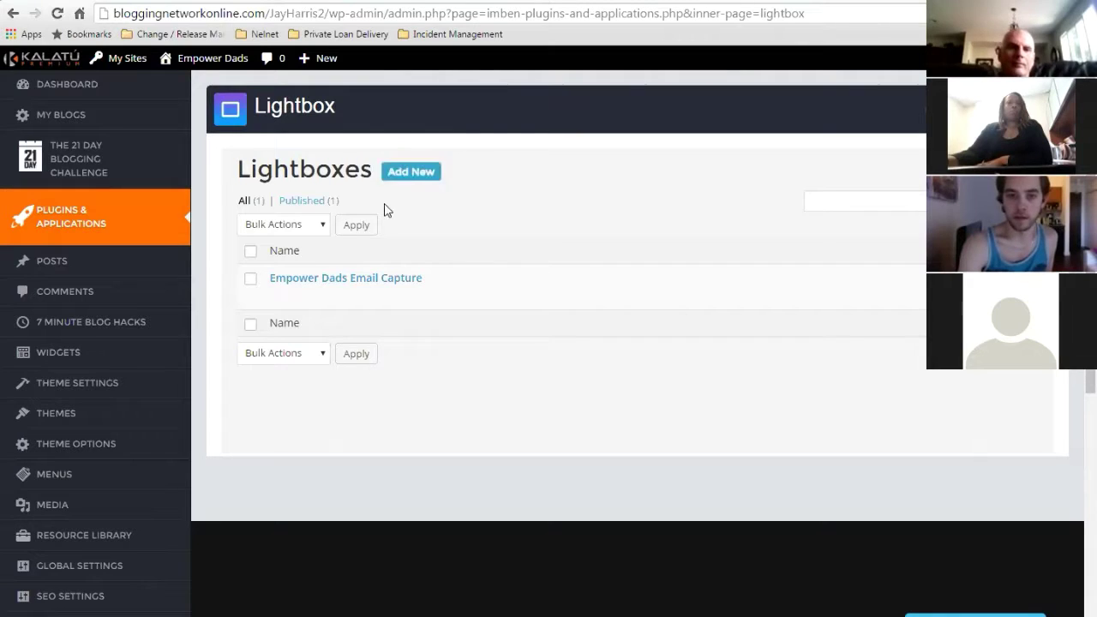
click(281, 298)
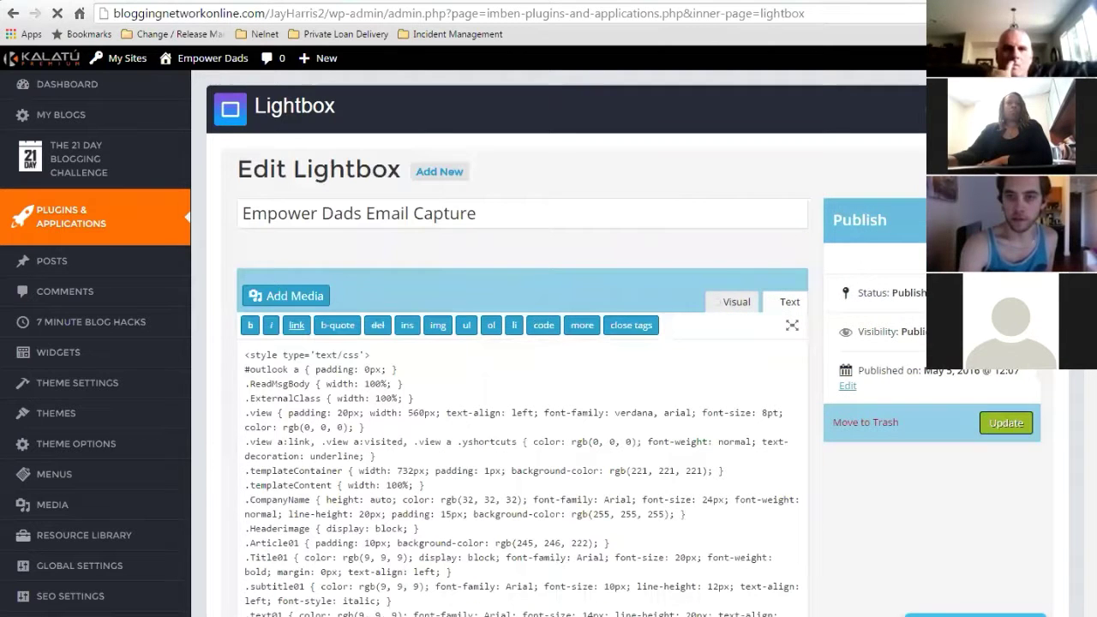
click(734, 305)
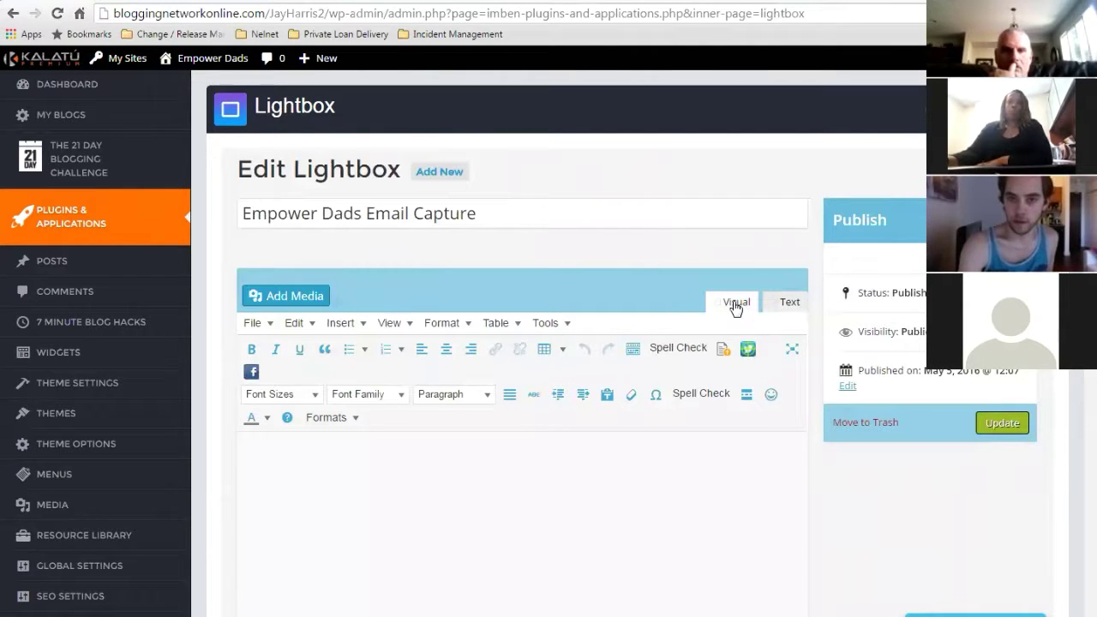
click(787, 302)
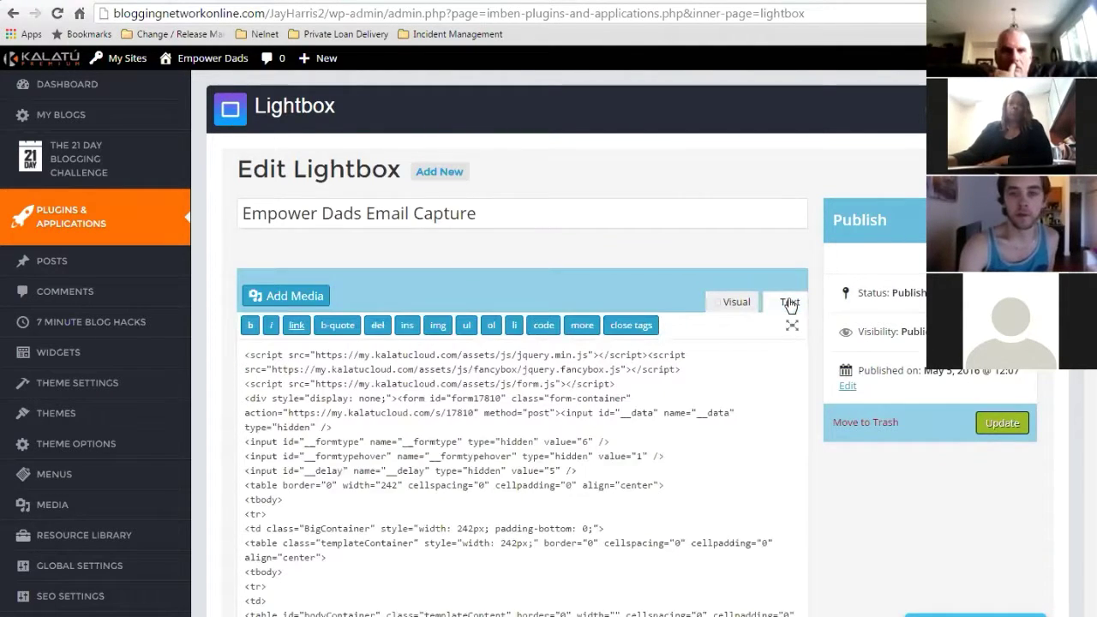
Switch back to the new form in Kalatu Cloud and select its entire HTML code
click(797, 1)
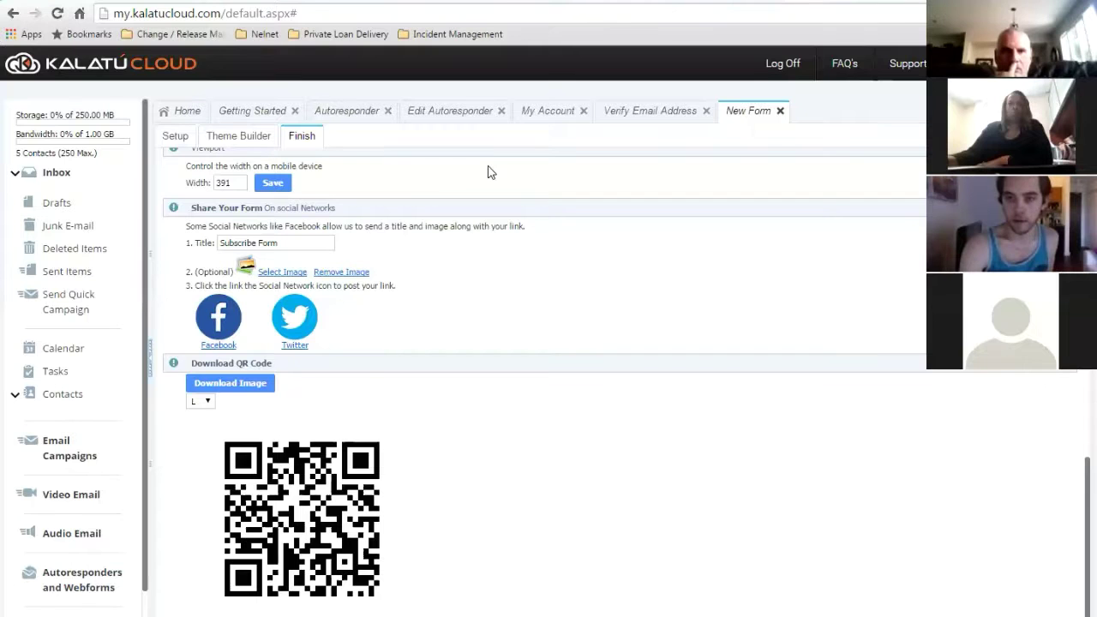
scroll(620, 382, up, 10)
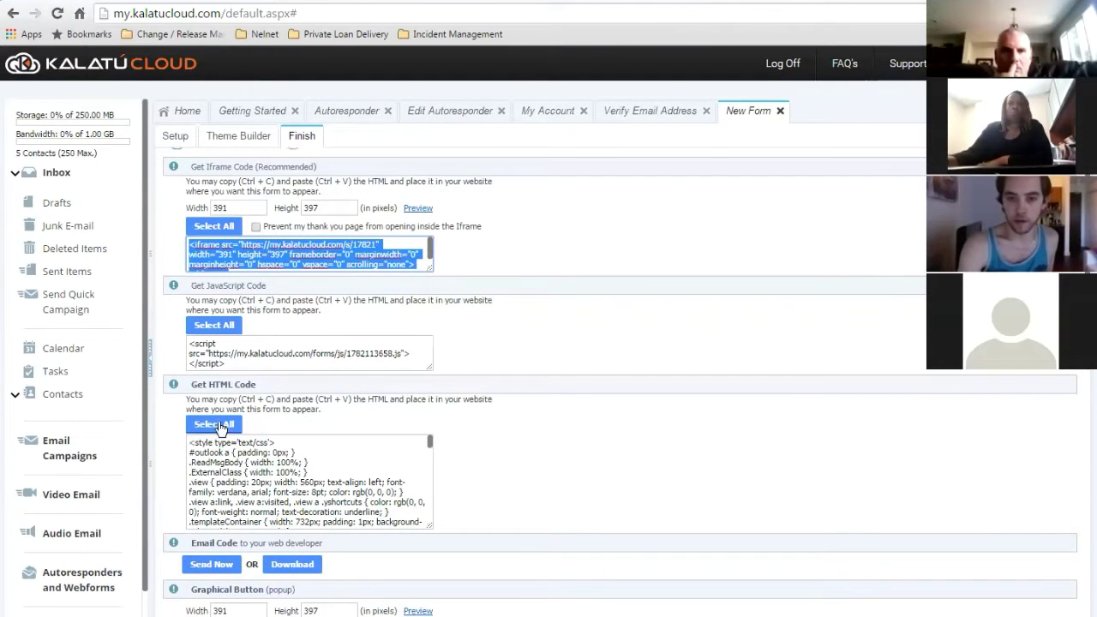
click(215, 426)
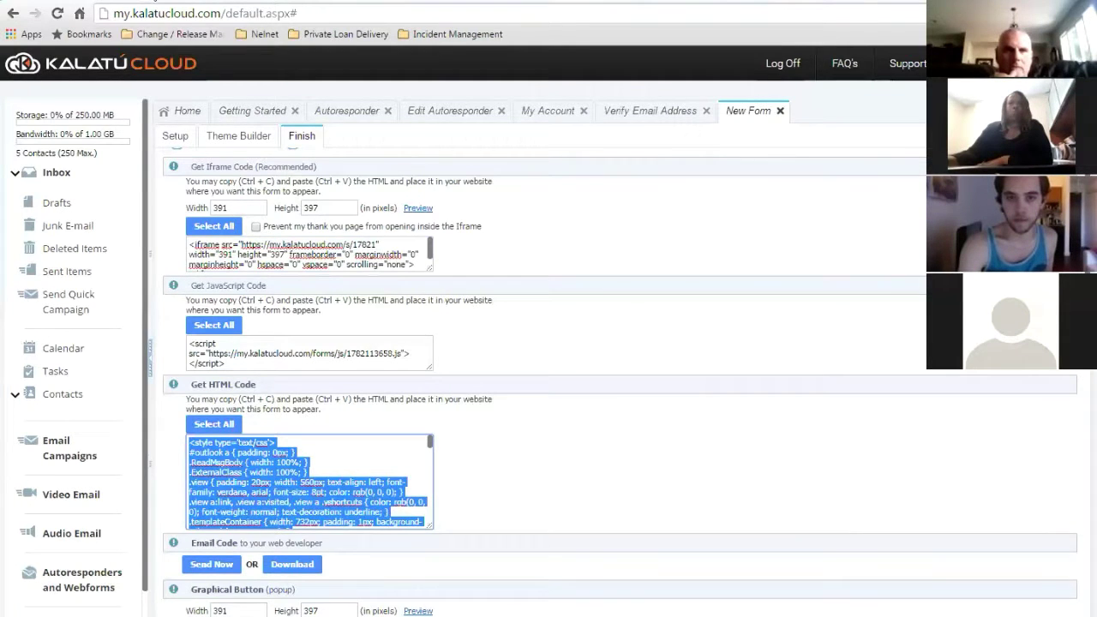
Return to the blog's lightbox editor and place the cursor within the email capture code
click(154, 0)
click(219, 0)
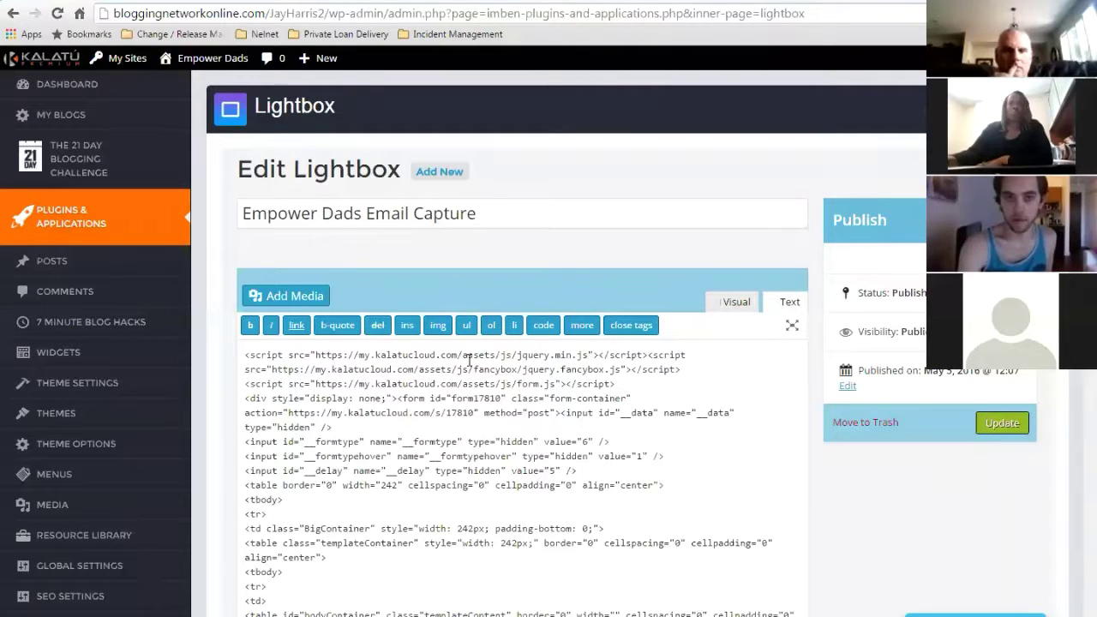
click(345, 394)
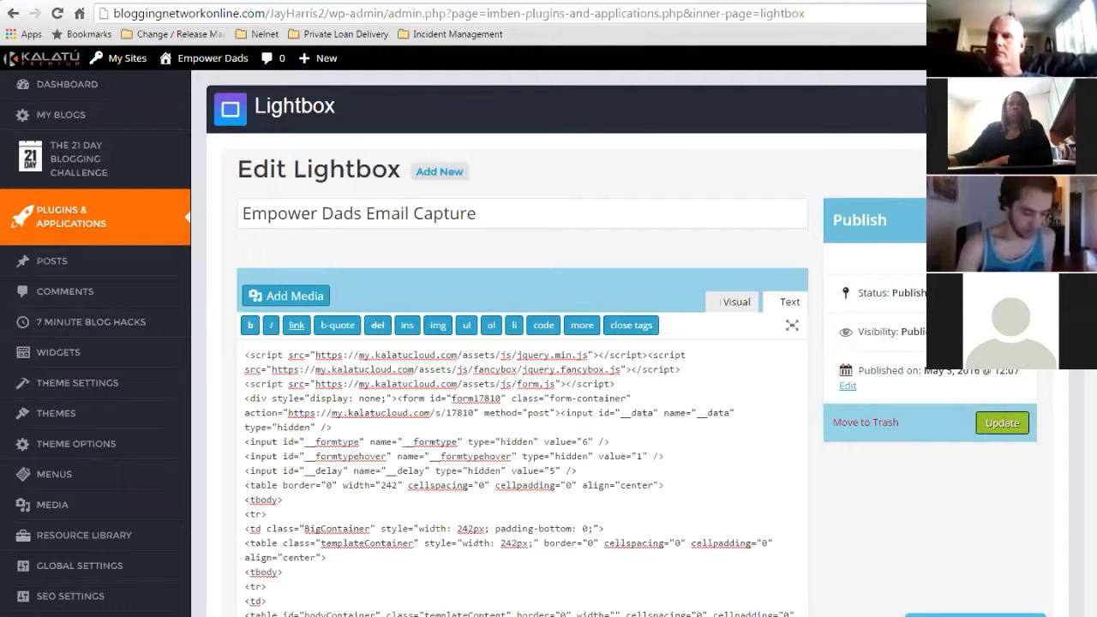
Go back to the new form in Kalatu Cloud and finish its setup
click(385, 1)
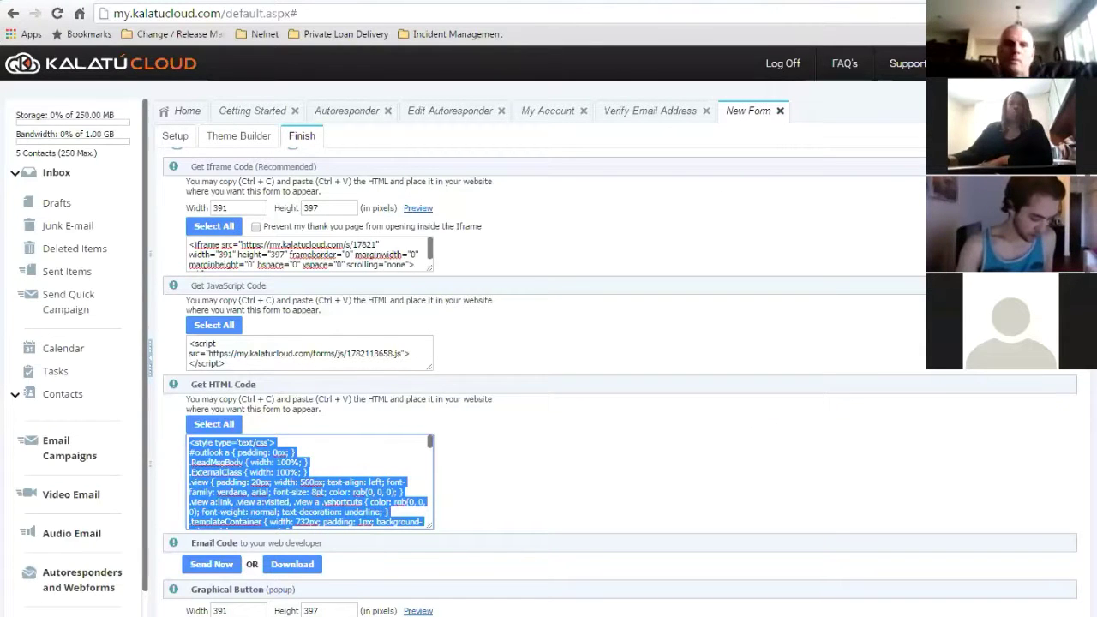
scroll(177, 228, up, 1)
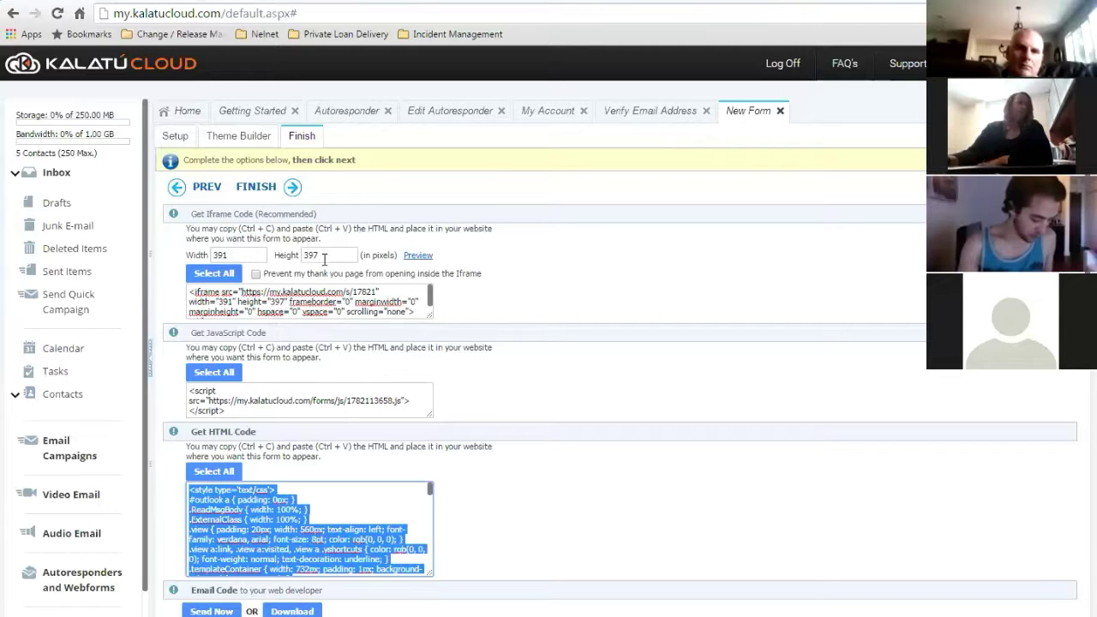
click(261, 187)
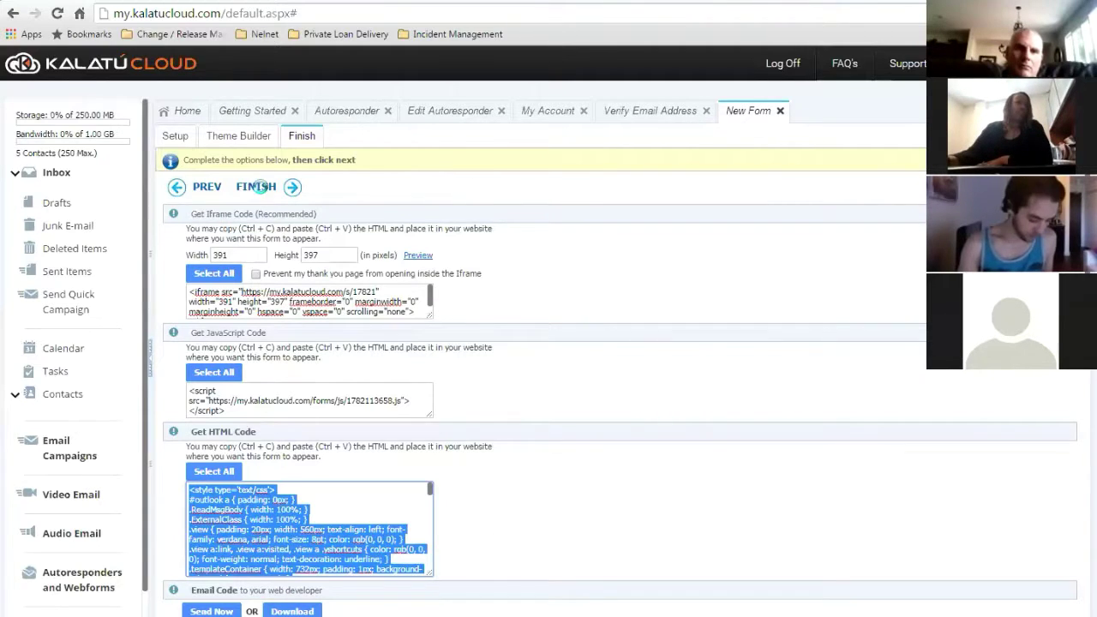